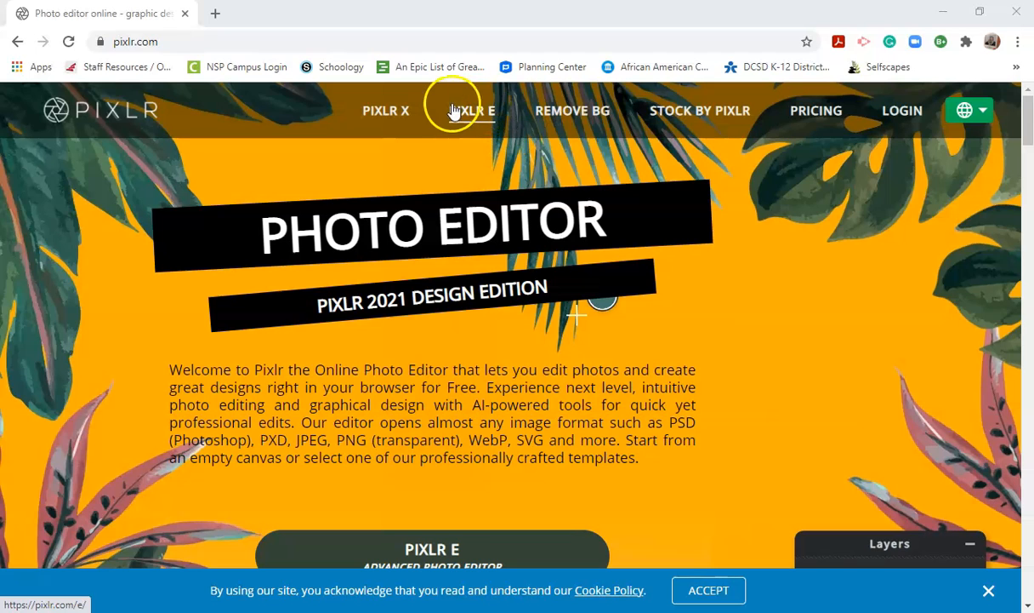
- Open the Pixlr E editor and name a new blank image "shoe"
left_click(470, 108)
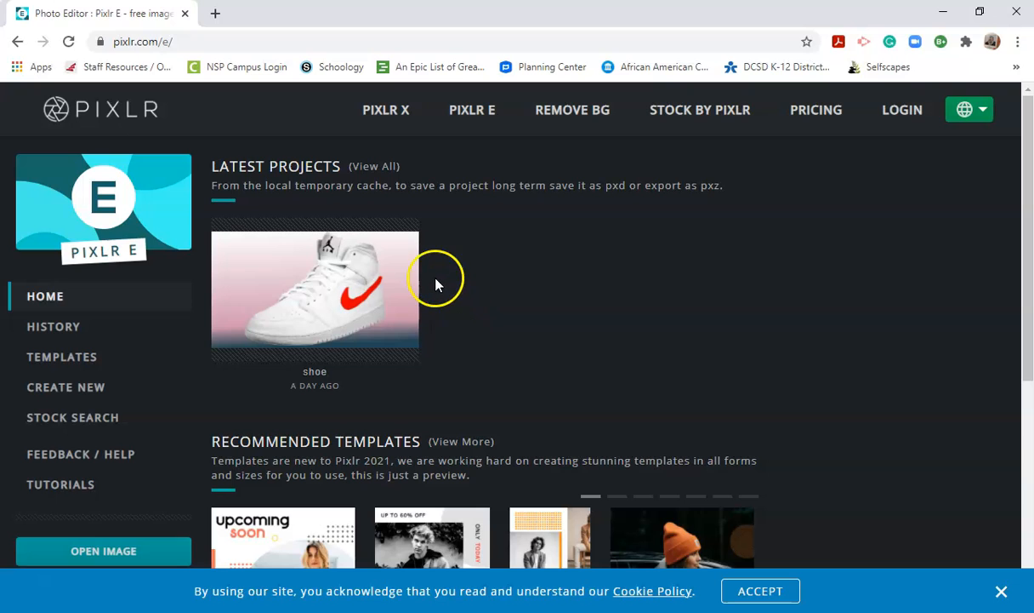
left_click(88, 391)
left_click_drag(332, 251, 222, 252)
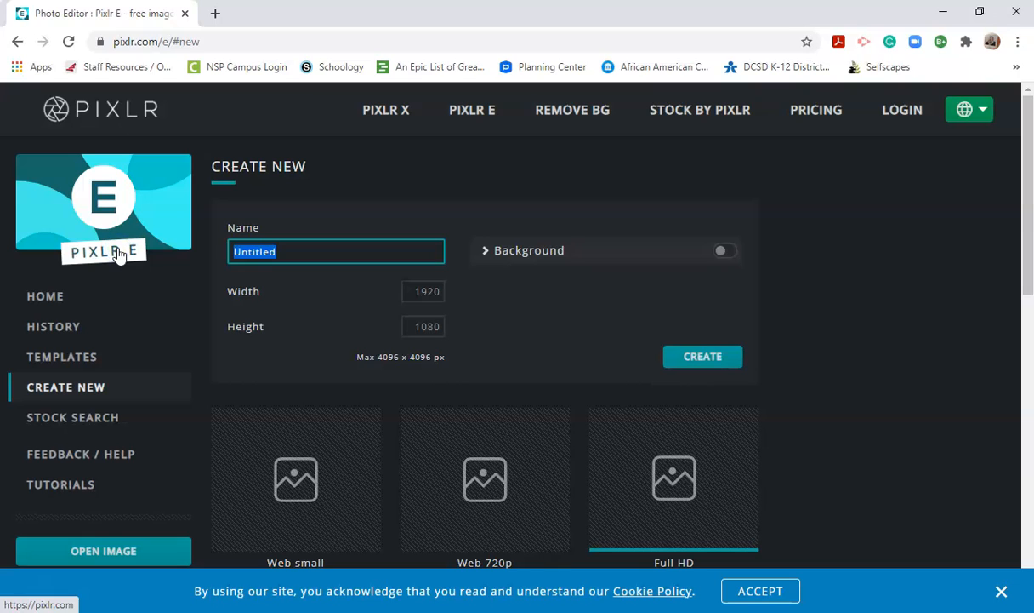
type("shoe")
left_click(321, 291)
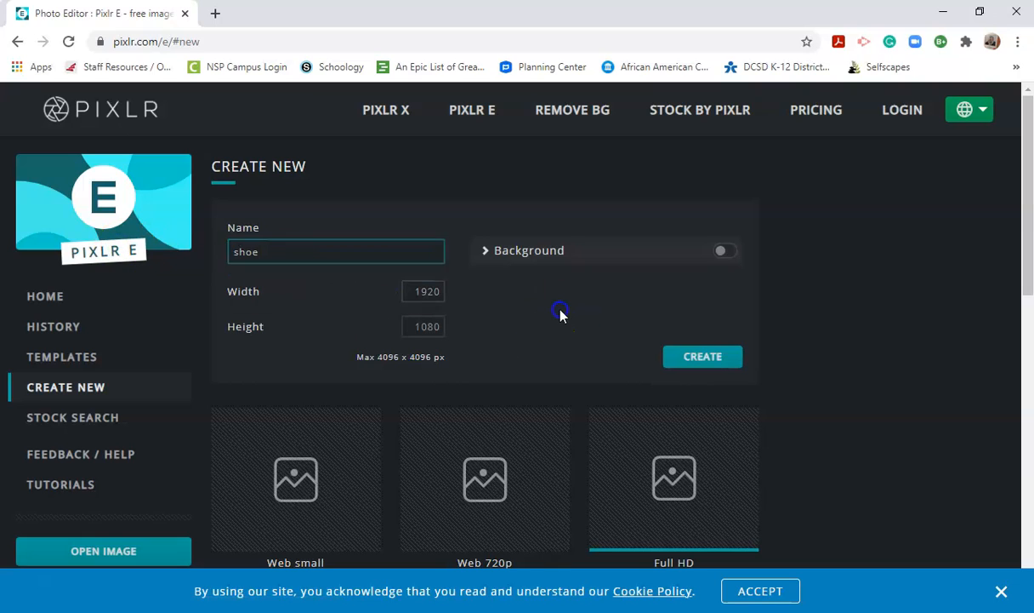
- Create the blank image at the Full HD size of 1920 x 1080 pixels
scroll(600, 306, "down", 2)
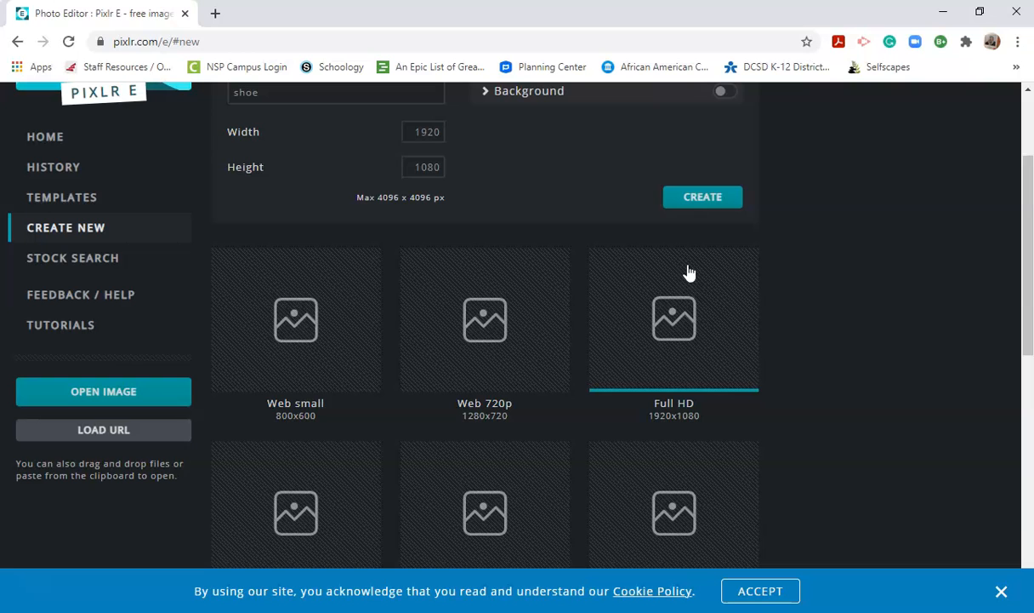
scroll(689, 272, "down", 3)
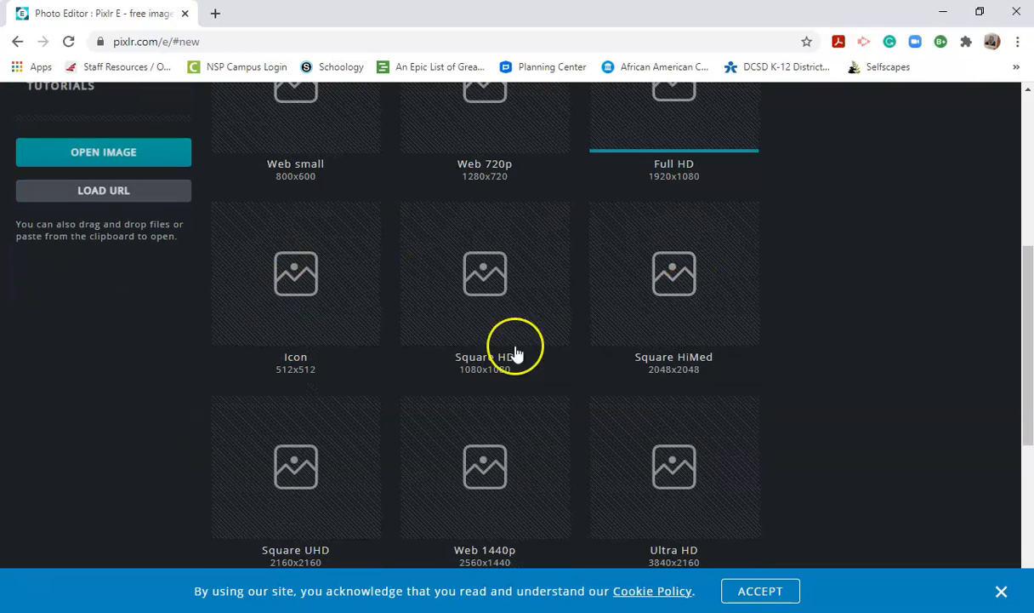
scroll(460, 425, "up", 5)
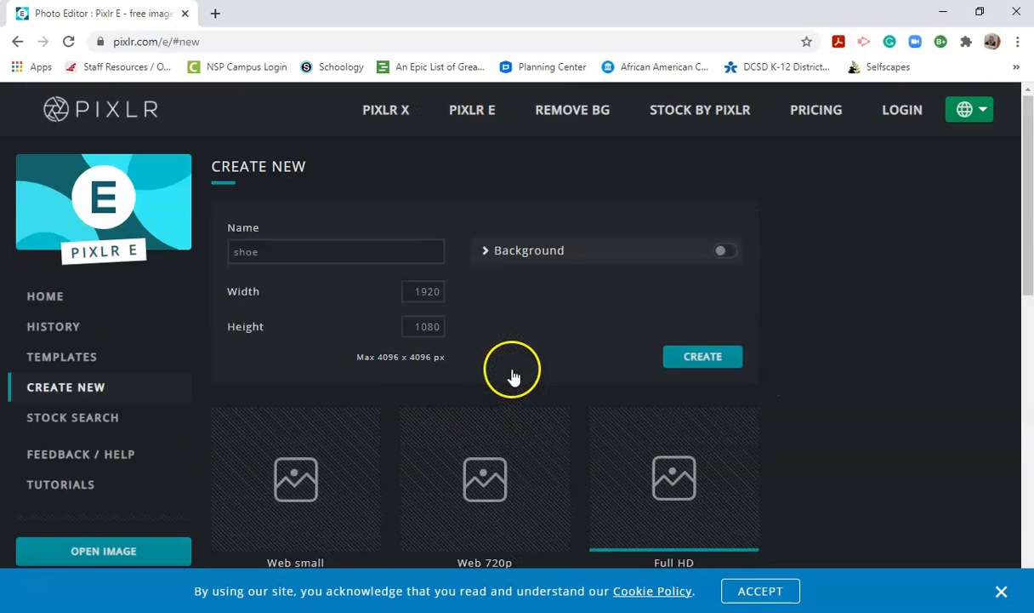
left_click(425, 296)
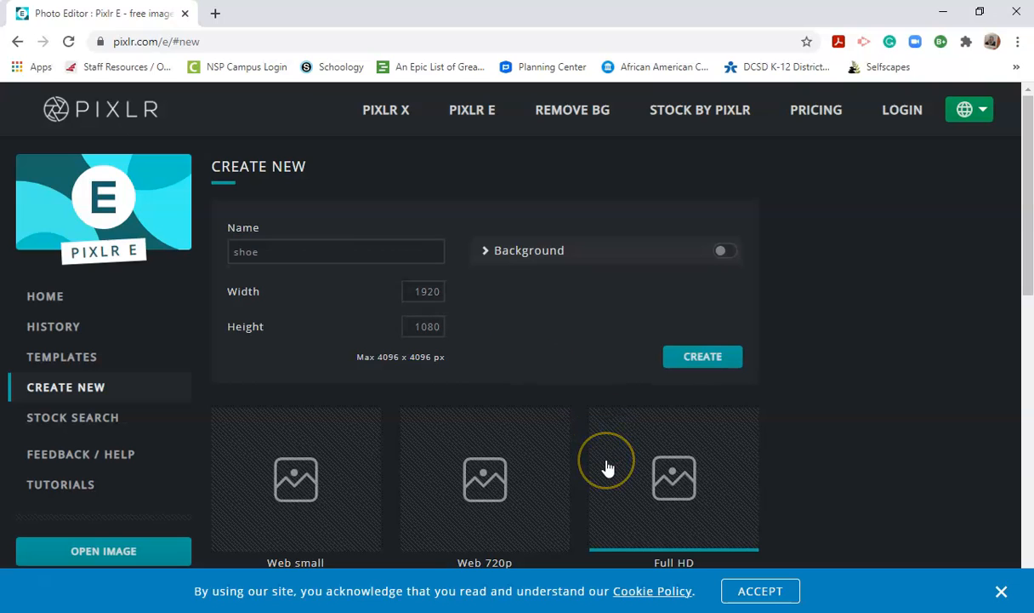
left_click(415, 290)
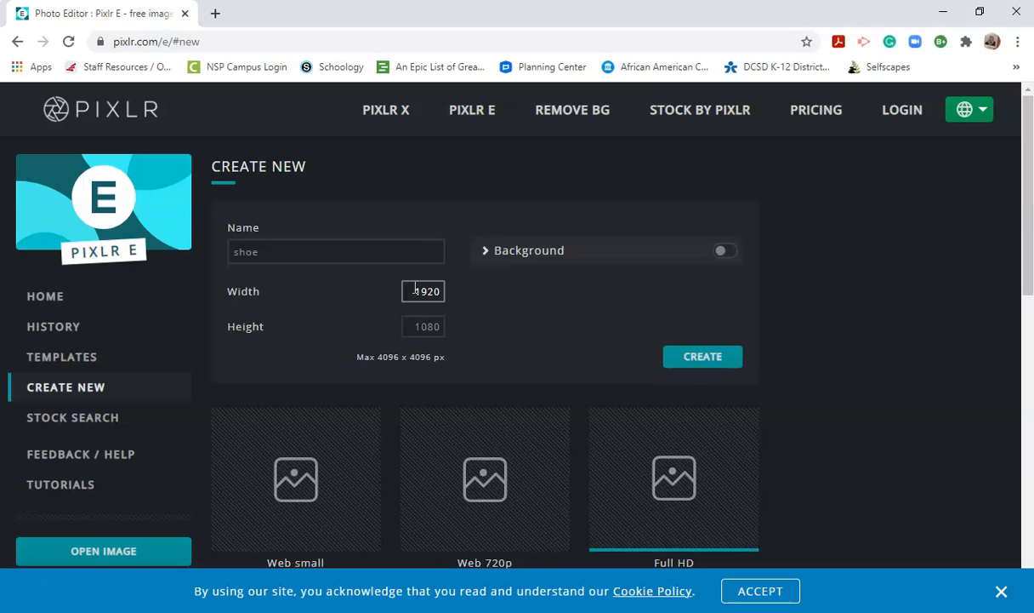
left_click(414, 325)
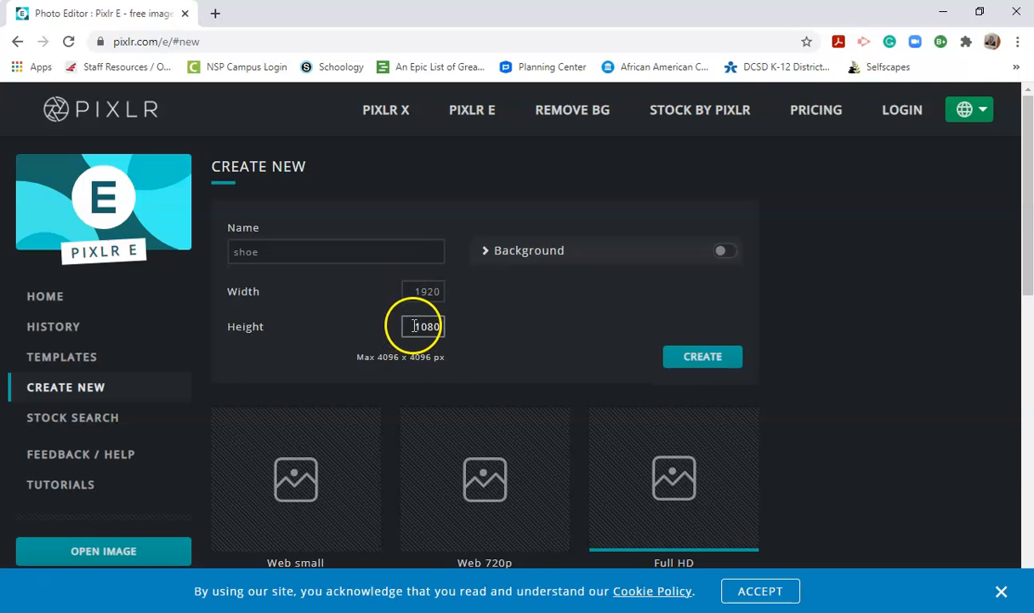
left_click(701, 358)
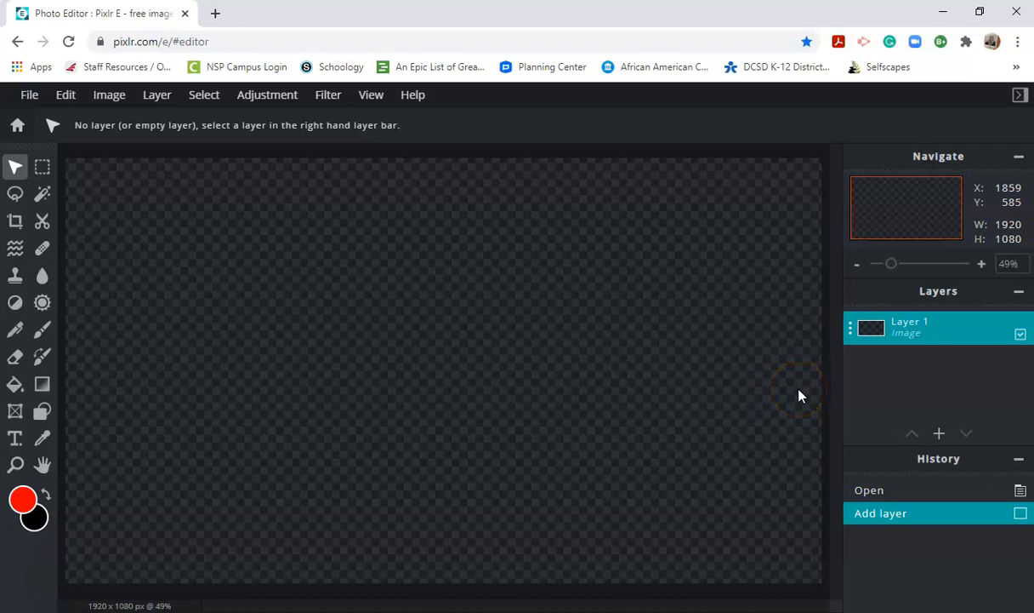
- Browse the presets of the Gradient tool and choose the coral-red to teal one
left_click(42, 387)
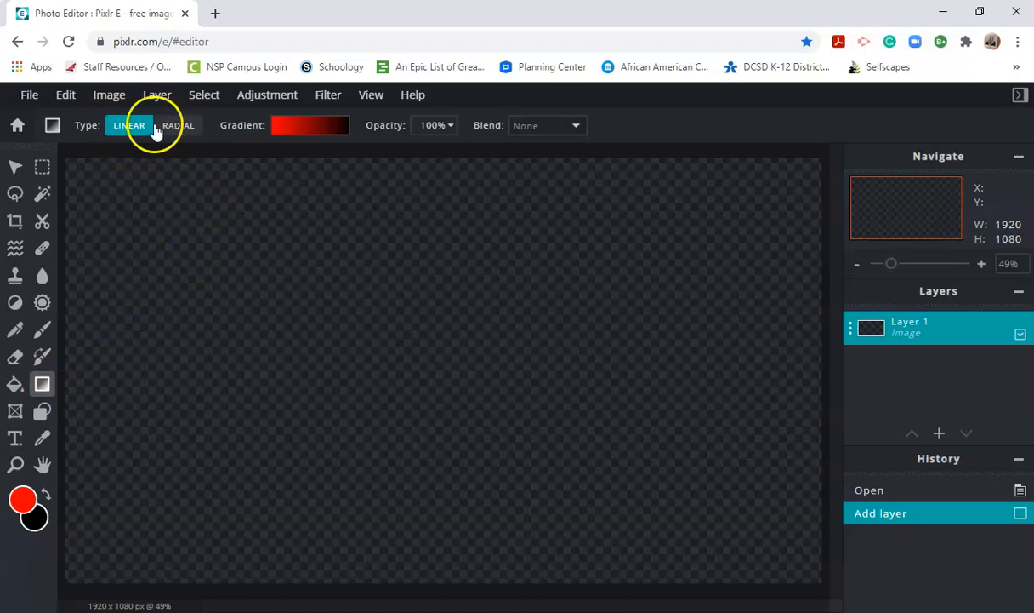
left_click(299, 128)
left_click(182, 203)
left_click(252, 331)
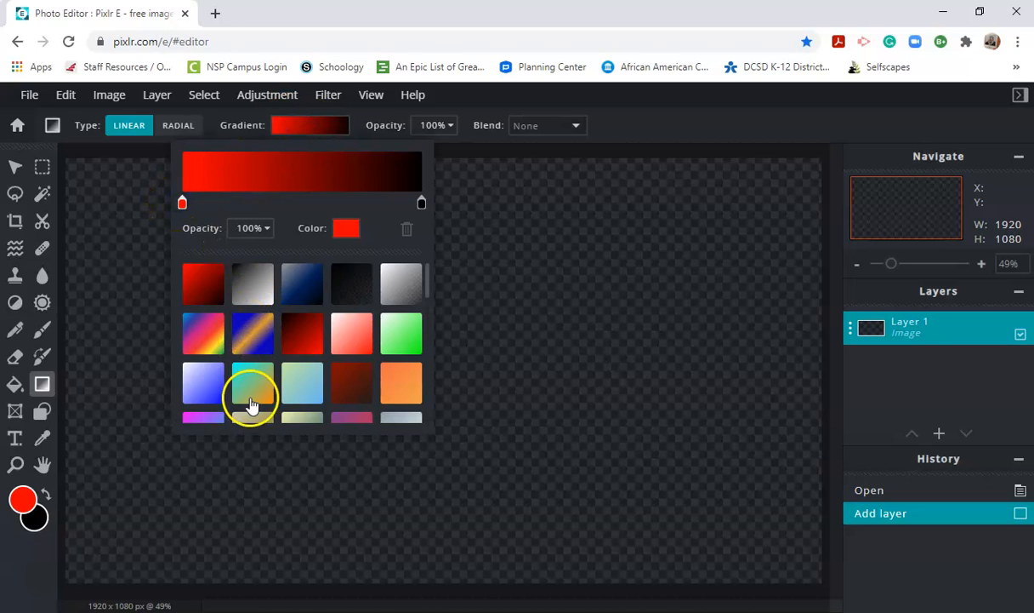
left_click(248, 393)
left_click(339, 325)
left_click(297, 383)
scroll(323, 344, "down", 3)
left_click(262, 351)
left_click(250, 315)
left_click(193, 313)
left_click(198, 352)
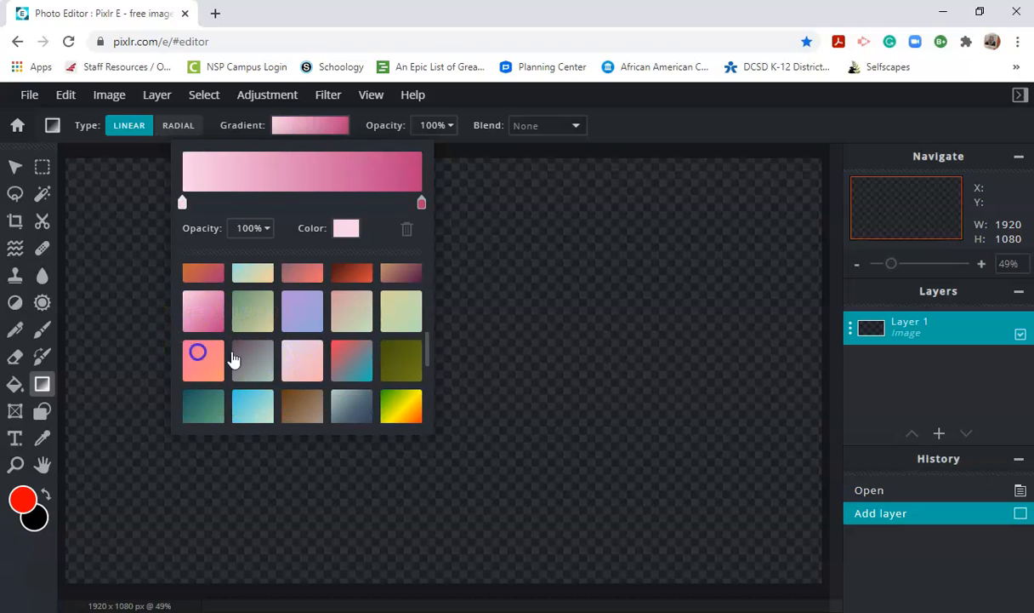
left_click(344, 353)
scroll(379, 363, "down", 1)
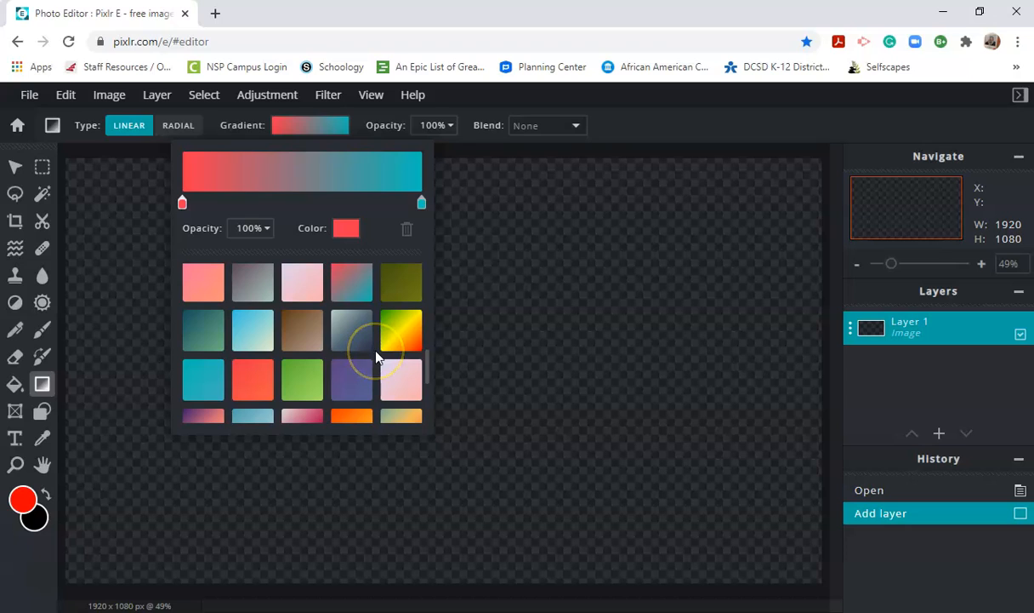
scroll(349, 324, "up", 5)
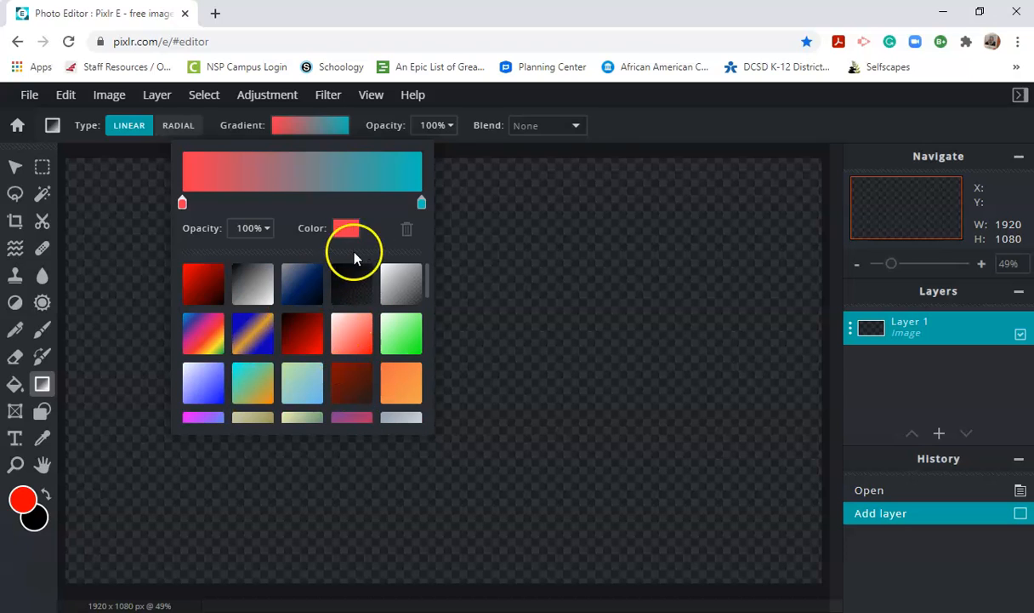
- Lighten the gradient's starting color to the pinkish coral #FF6476
left_click(345, 229)
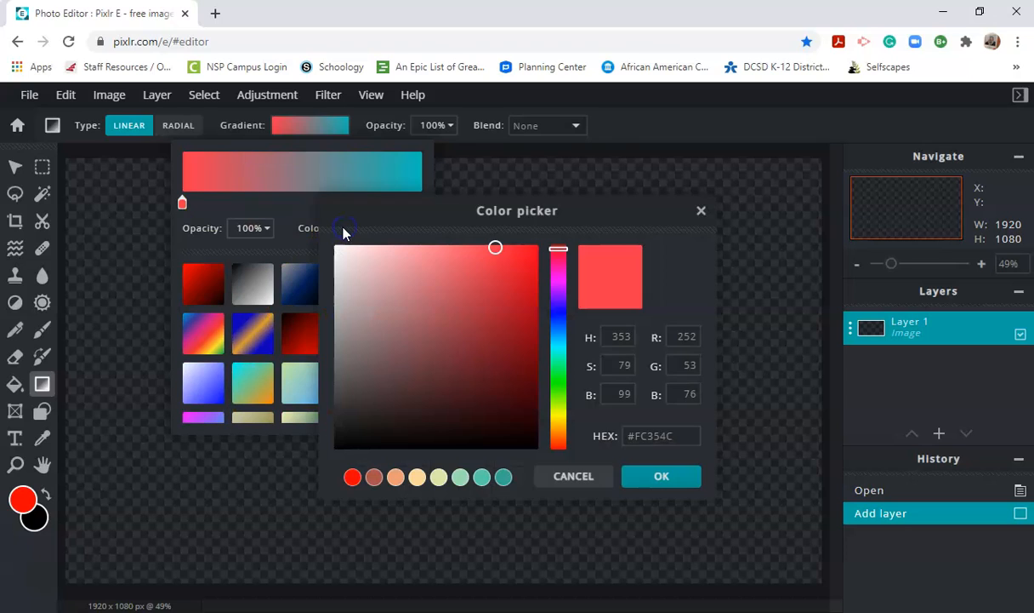
left_click_drag(475, 263, 460, 250)
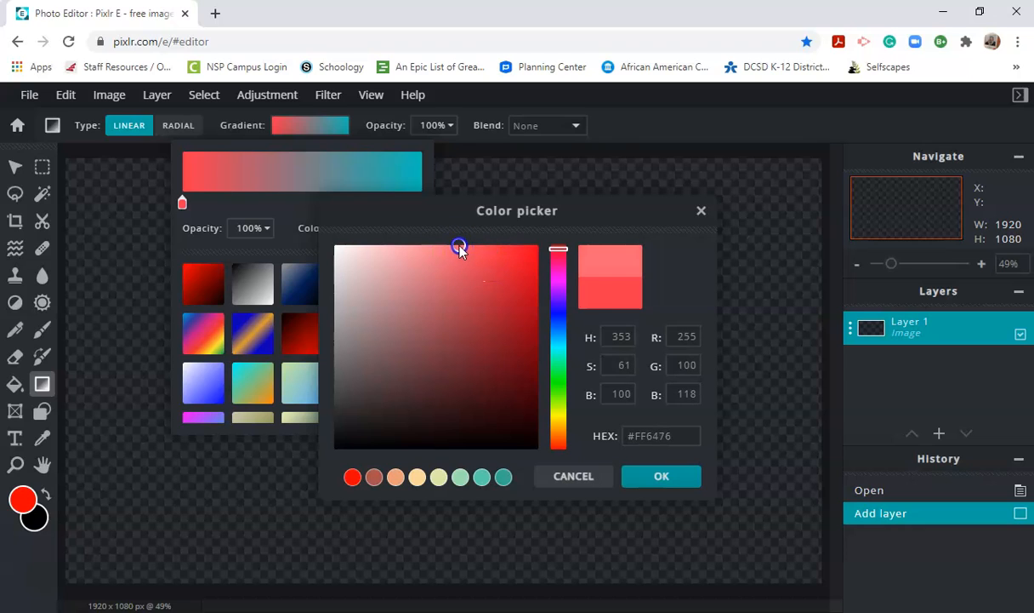
left_click(681, 483)
- Darken the gradient's teal end color to a deep dark teal
left_click(422, 207)
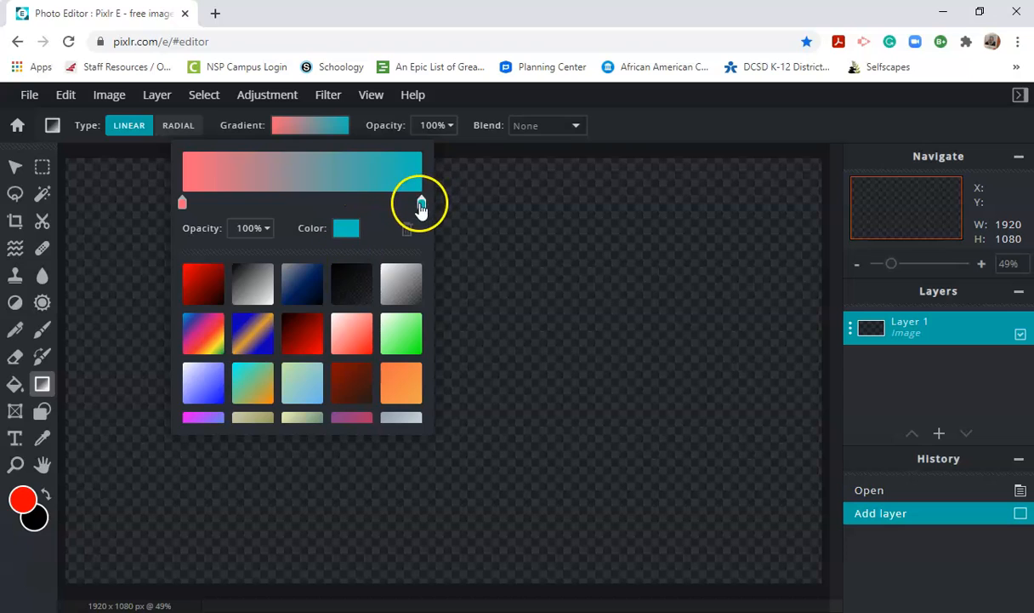
left_click(346, 228)
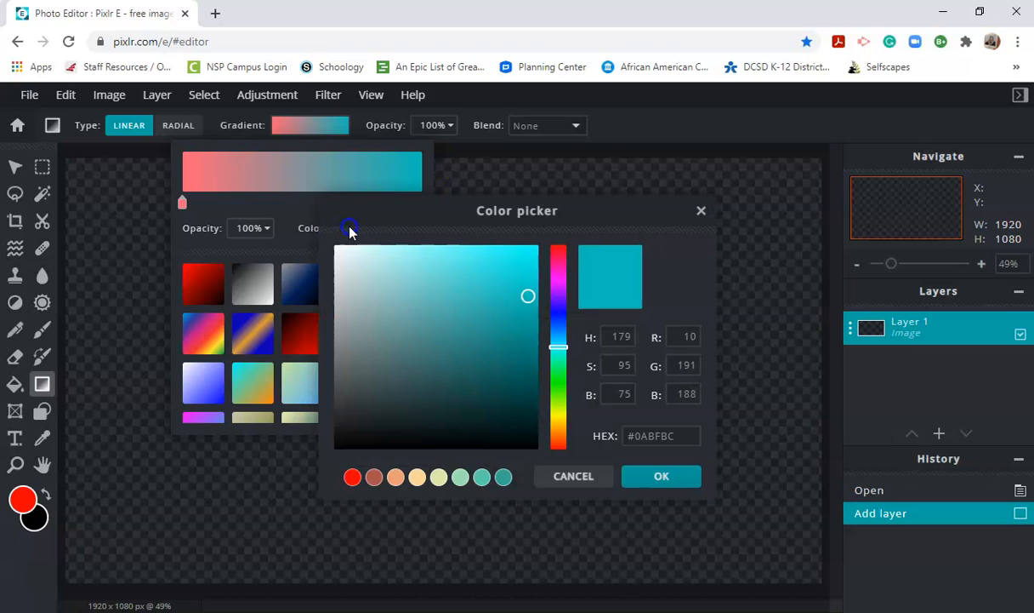
left_click(521, 359)
left_click_drag(521, 361, 517, 395)
left_click(662, 475)
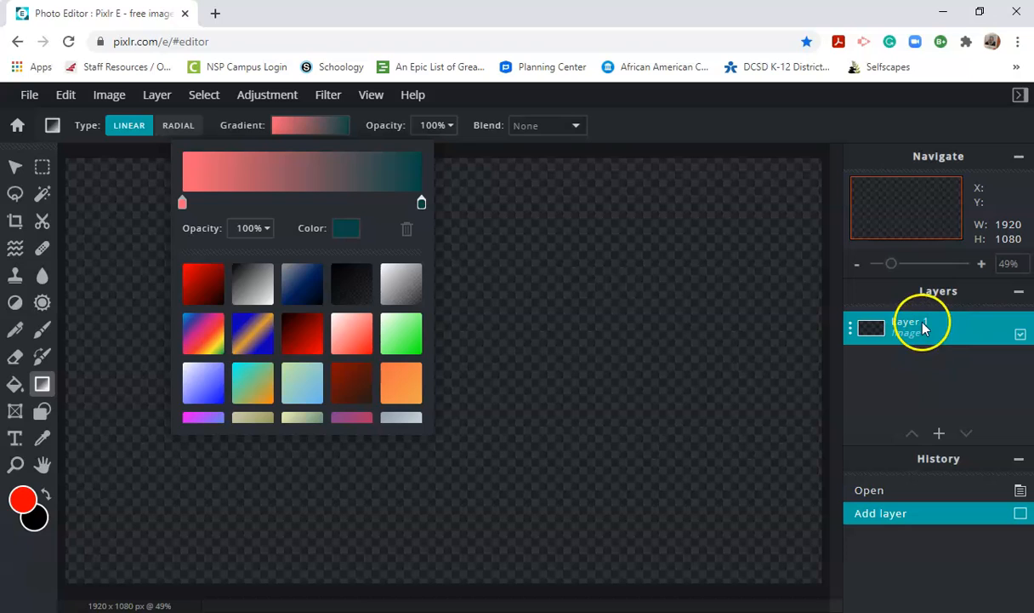
- Fill Layer 1 with a vertical linear gradient, coral at the top and dark teal at the bottom
left_click(501, 324)
left_click_drag(467, 197, 467, 524)
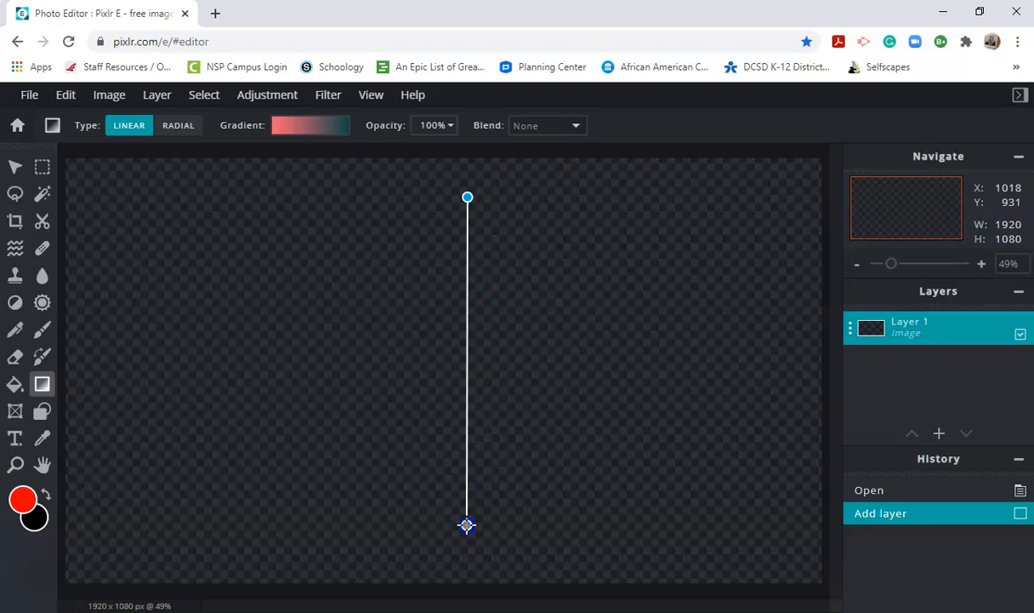
left_click_drag(467, 524, 466, 524)
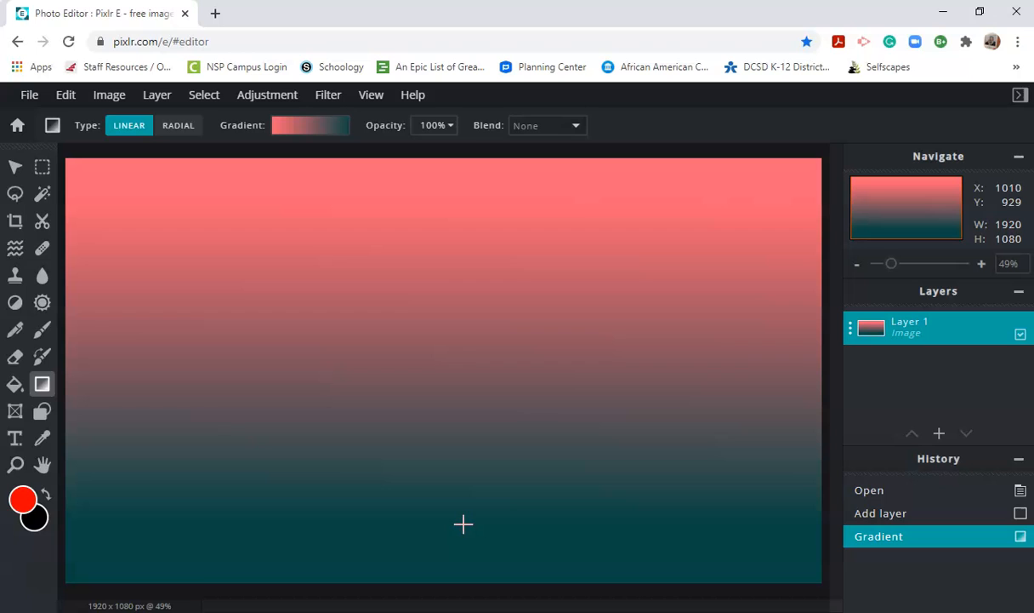
- Try radial gradients on Layer 1, first outward from near the center, then diagonally from the upper-left corner
left_click(183, 125)
left_click_drag(399, 389, 674, 397)
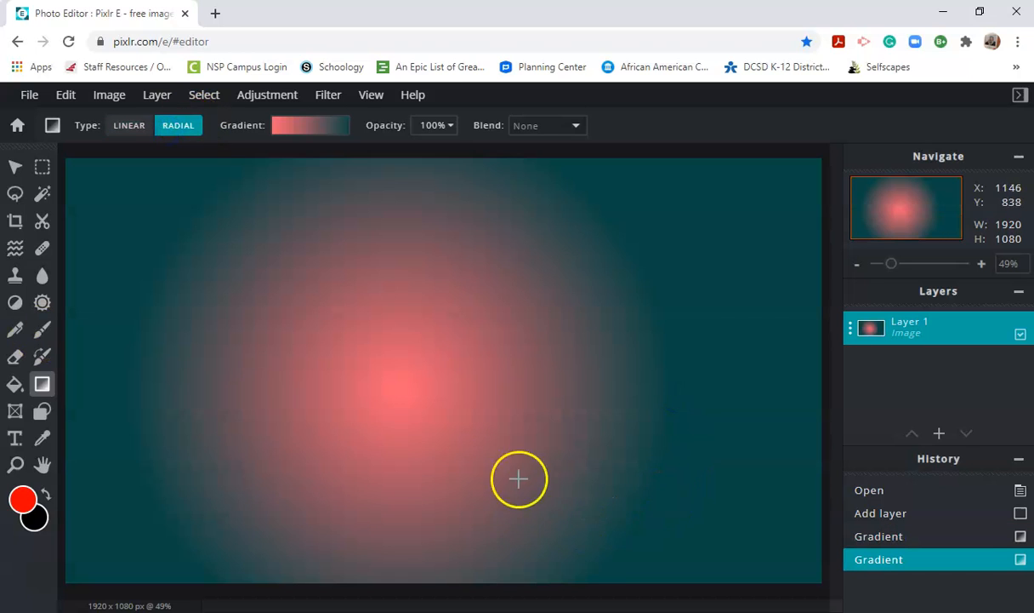
left_click_drag(121, 189, 811, 557)
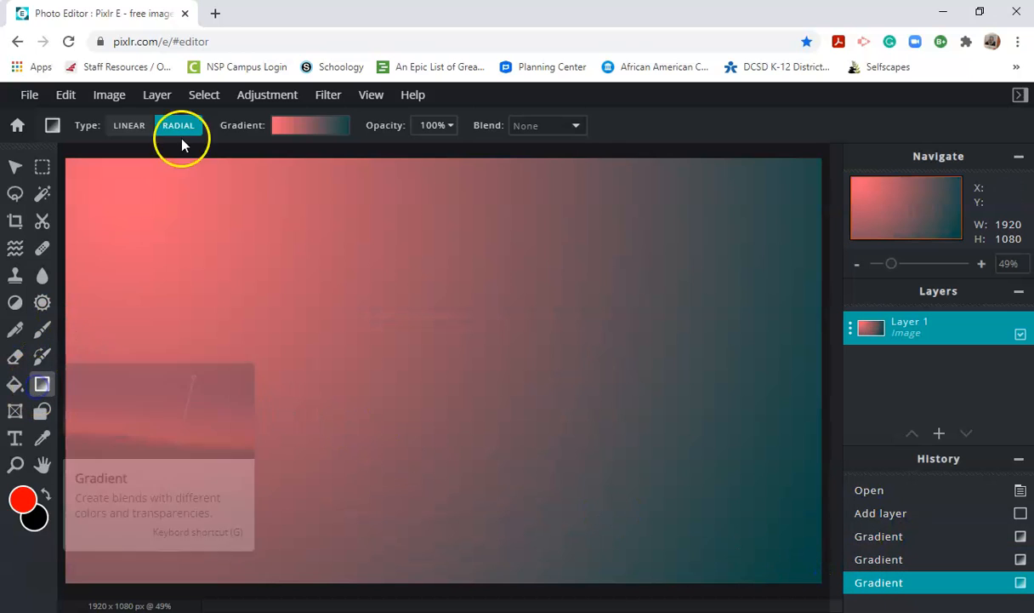
- Shift the gradient's dark teal stop inward and add an end stop colored #071B1B
left_click(318, 128)
left_click_drag(420, 201, 356, 204)
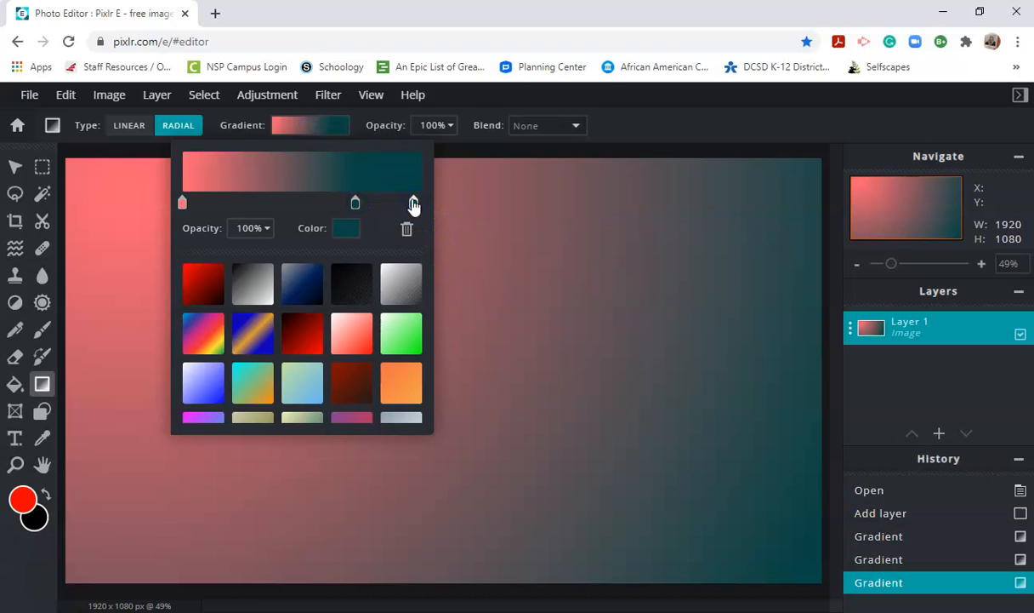
left_click(348, 231)
left_click_drag(476, 387, 485, 427)
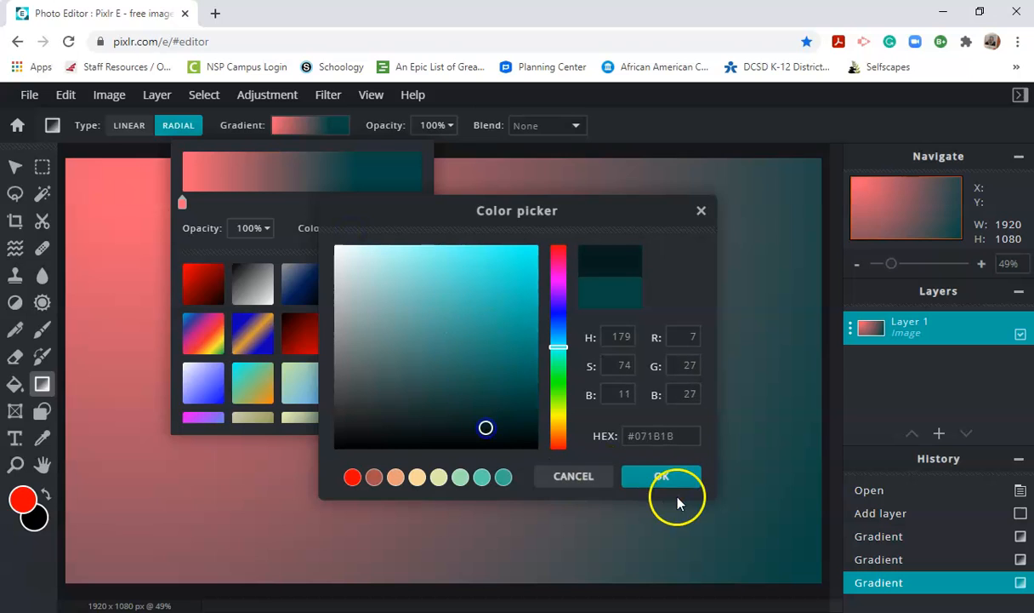
left_click(671, 481)
- Bring the two dark gradient stops close together, about three quarters of the way along the gradient
left_click_drag(409, 201, 381, 209)
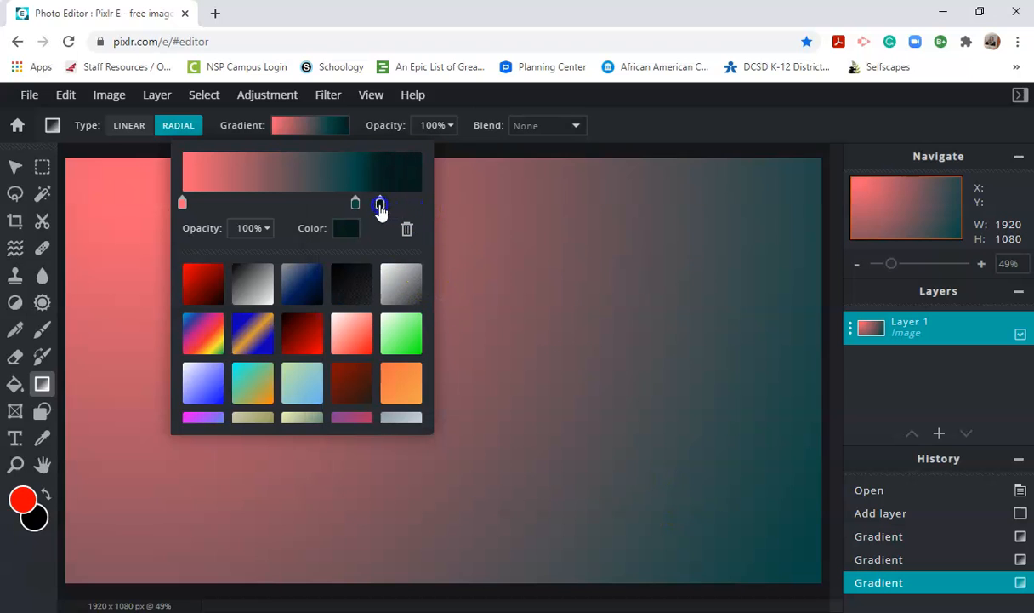
left_click(356, 204)
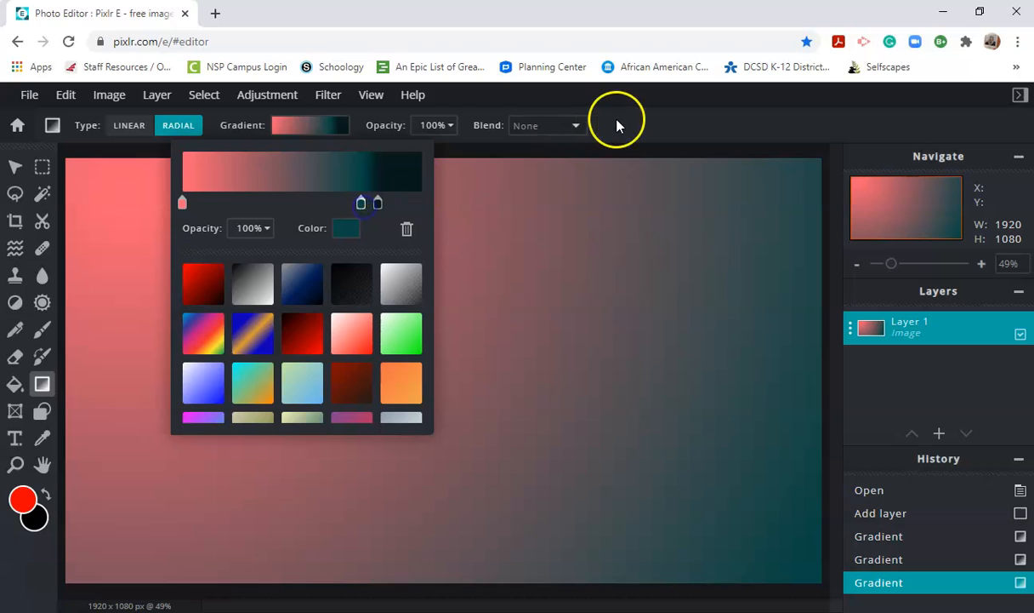
left_click(383, 215)
- Test the three-color gradient as radial, then fill Layer 1 with it as a vertical linear gradient, coral at the top
left_click_drag(383, 189, 471, 541)
left_click(136, 125)
left_click_drag(379, 182, 519, 590)
left_click_drag(429, 158, 438, 546)
left_click_drag(429, 185, 434, 575)
left_click_drag(470, 173, 481, 594)
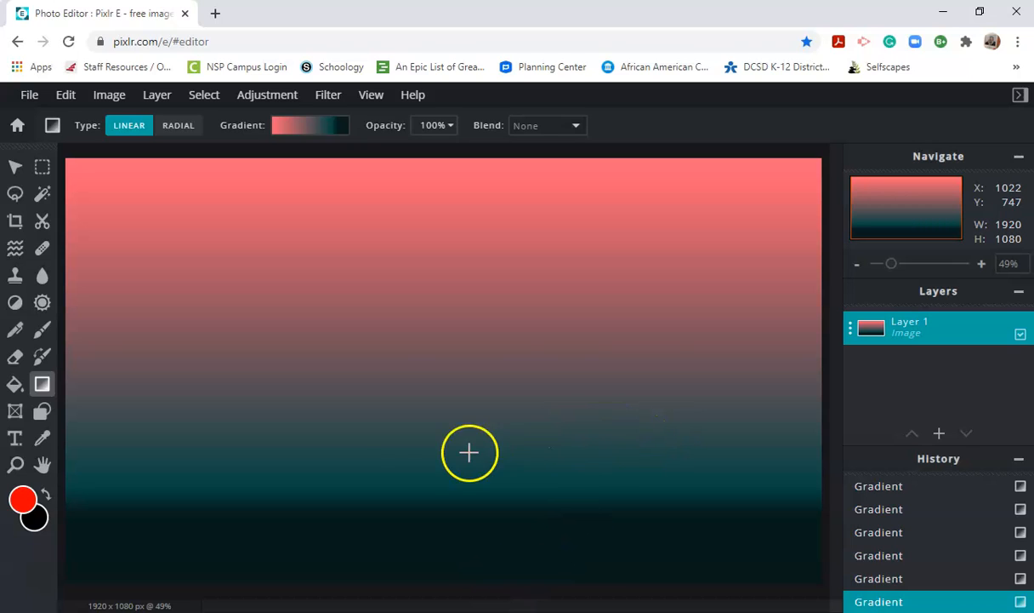
- Search DuckDuckGo for "shoe template" in a new browser tab and show the image results
left_click(216, 14)
left_click(454, 353)
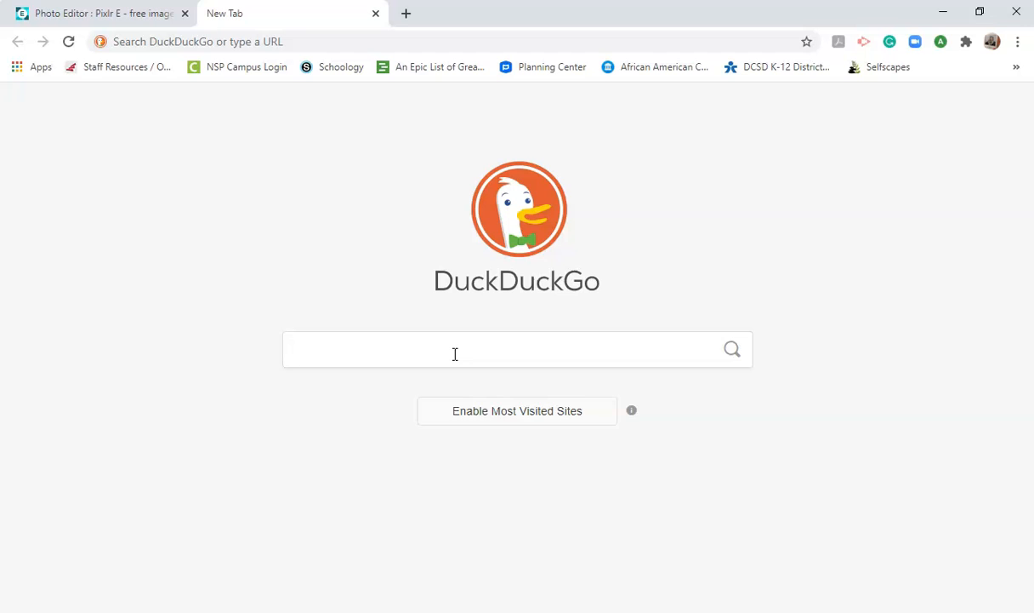
type("shoe template")
key("Return")
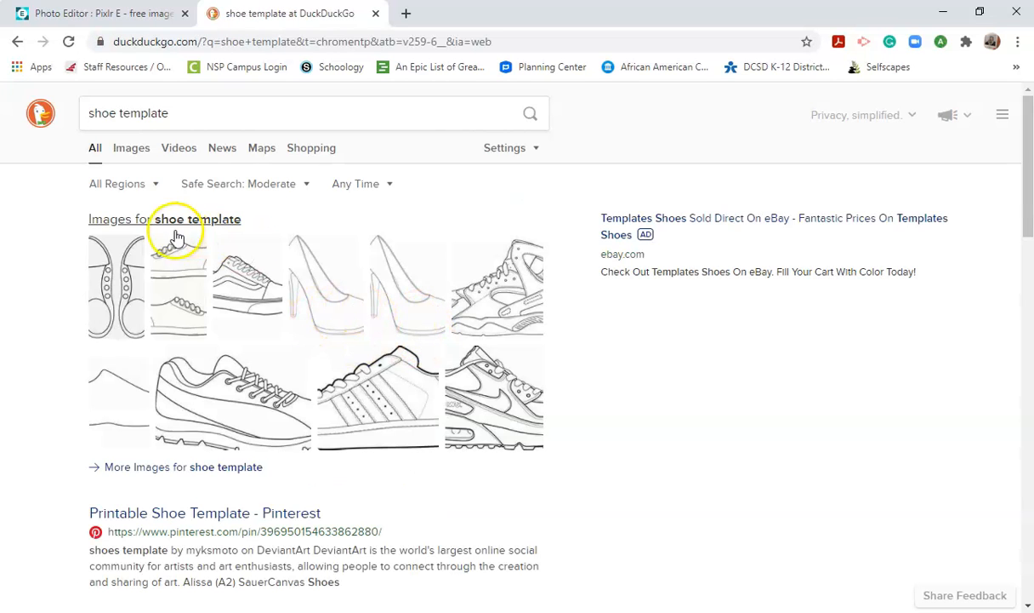
left_click(132, 148)
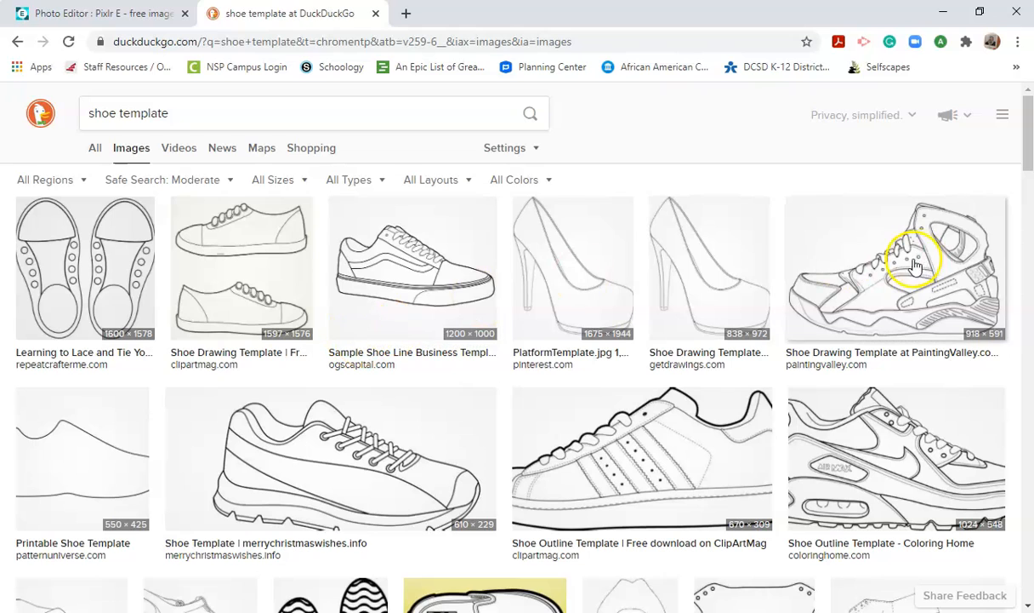
- Search DuckDuckGo for "shoe whitebackground" in a new browser tab and show the image results
left_click(403, 14)
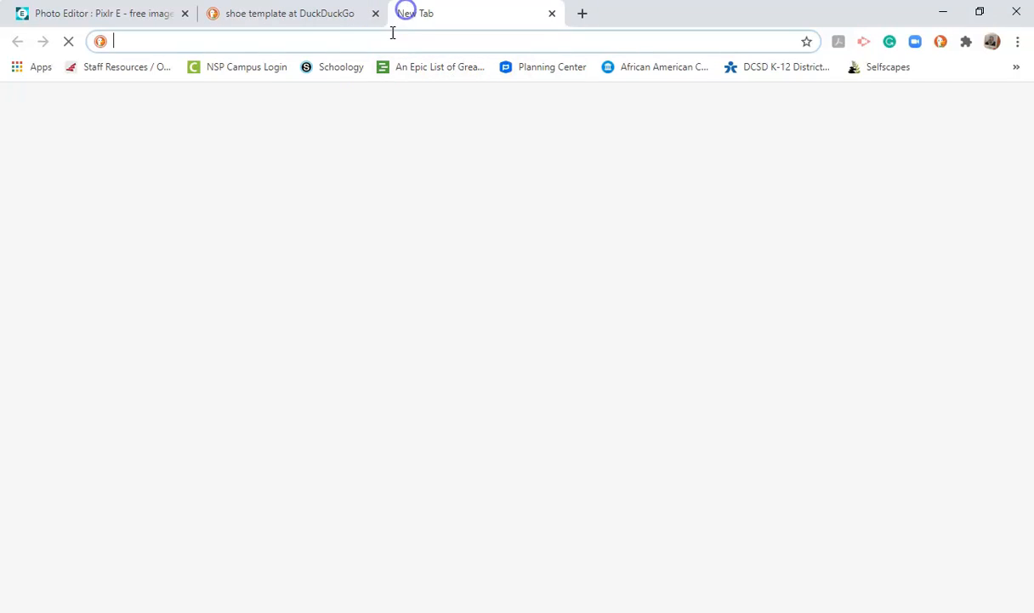
left_click(421, 350)
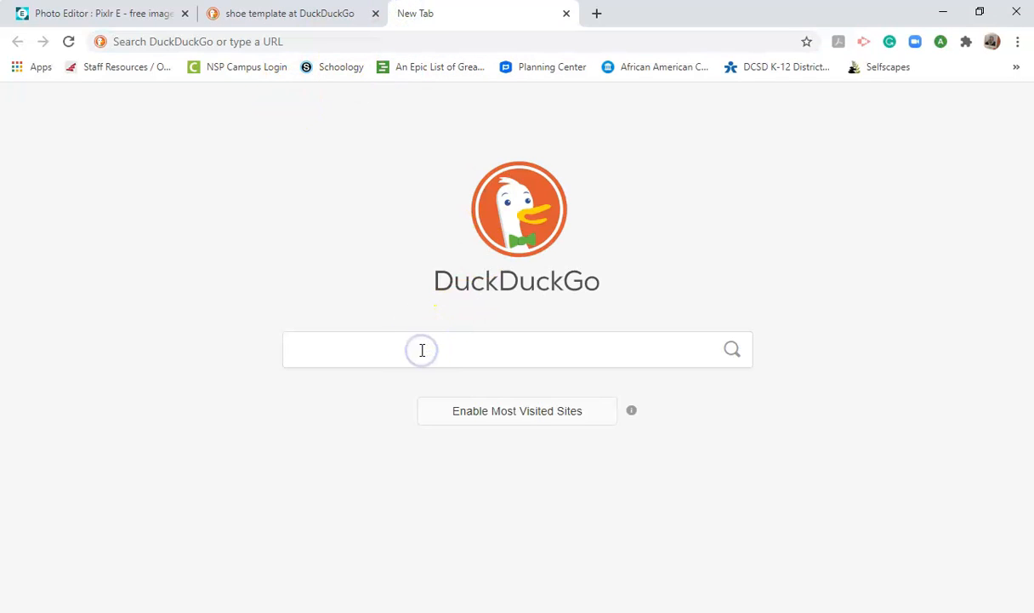
type("shoe ")
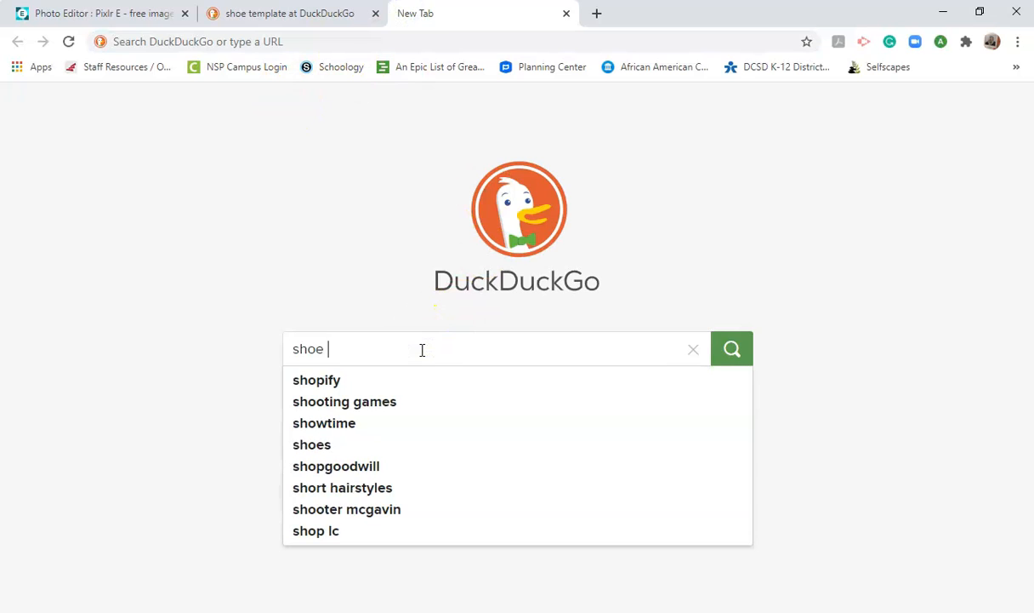
type("white")
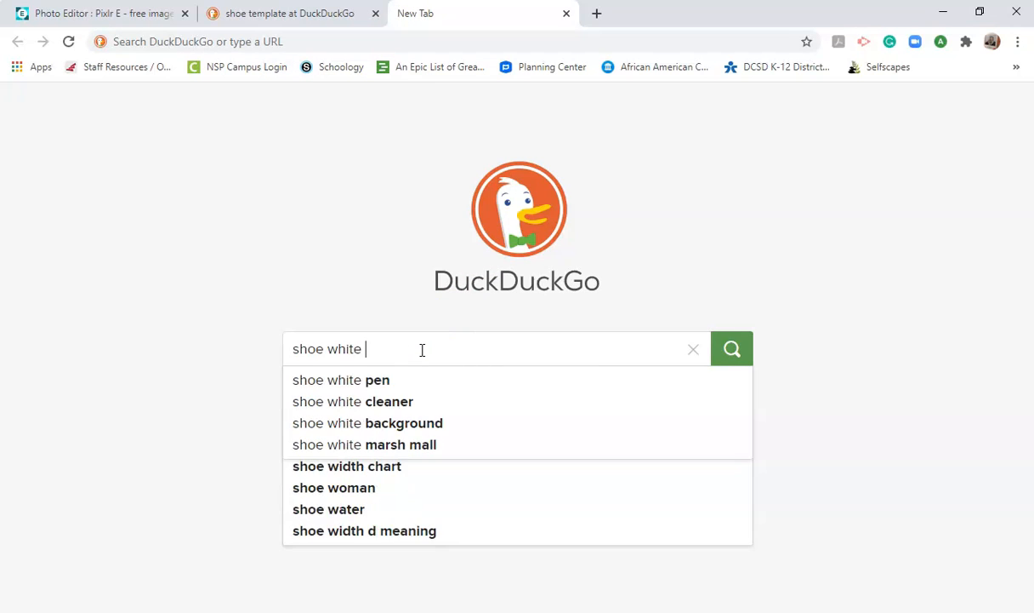
type("background")
key("Return")
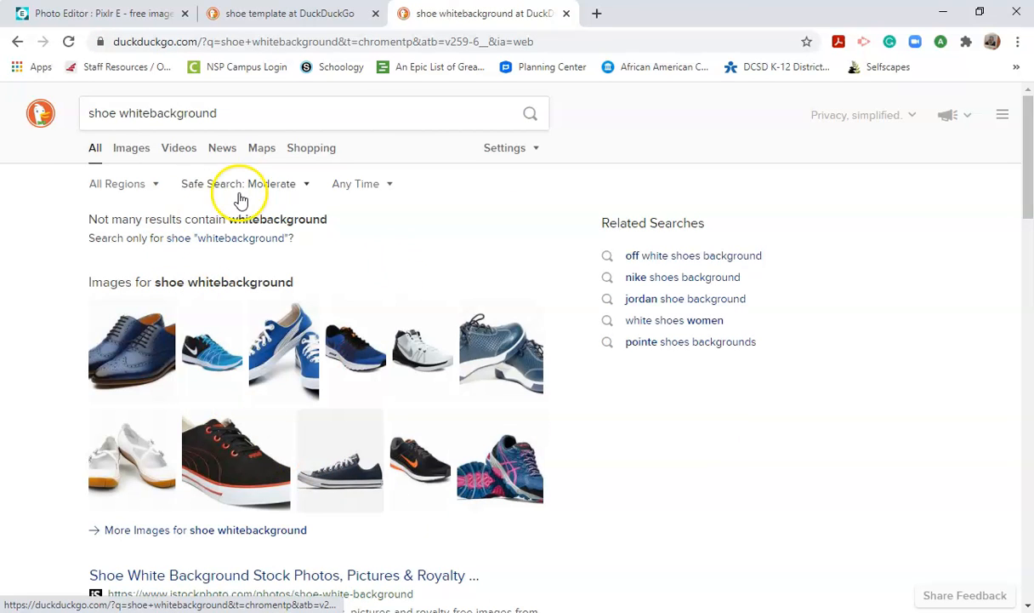
left_click(129, 150)
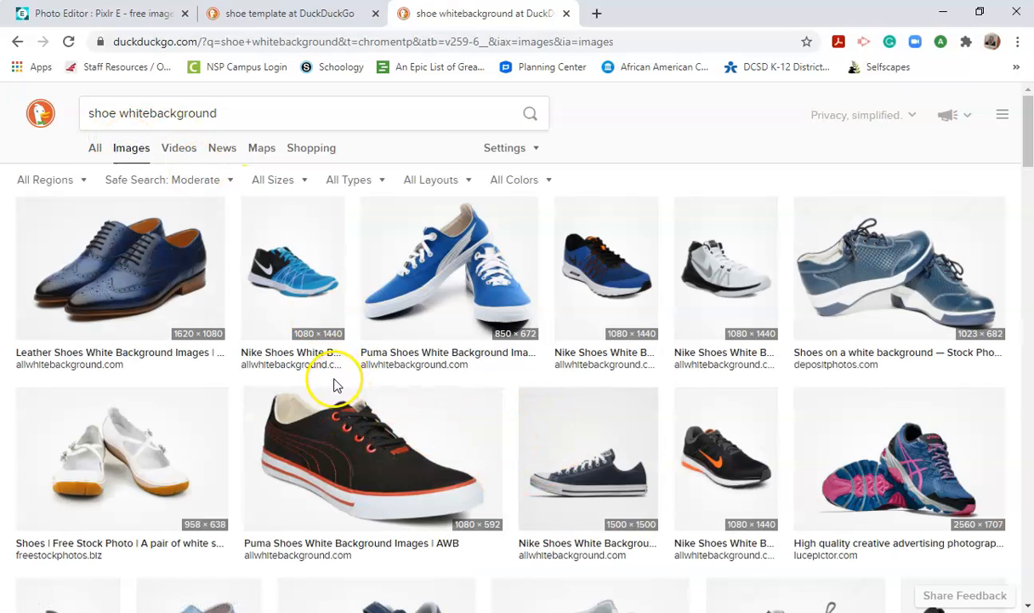
- Change the image search to "boot whitebackground"
left_click_drag(115, 112, 32, 104)
type("boot")
key("Return")
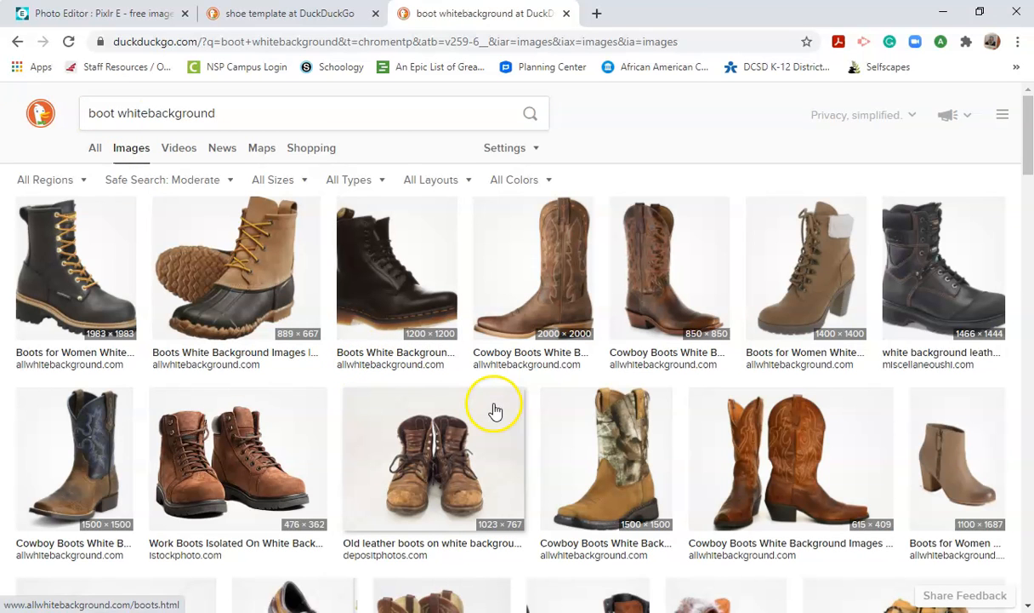
- Change the image search to "nike vapor 3 whitebackground"
left_click(118, 106)
left_click_drag(118, 106, 26, 92)
type("nike va")
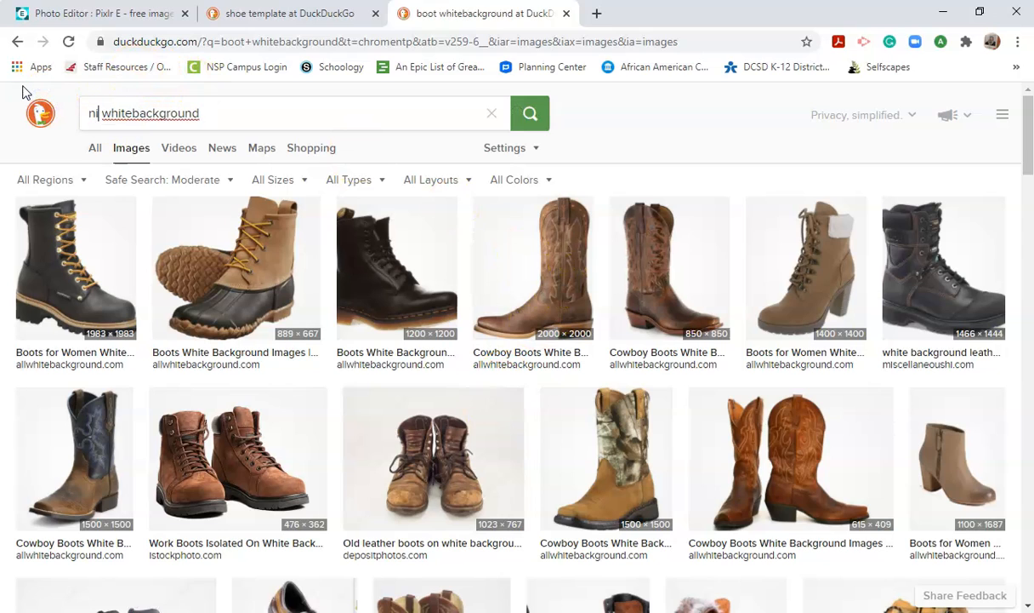
type("por 3")
key("Return")
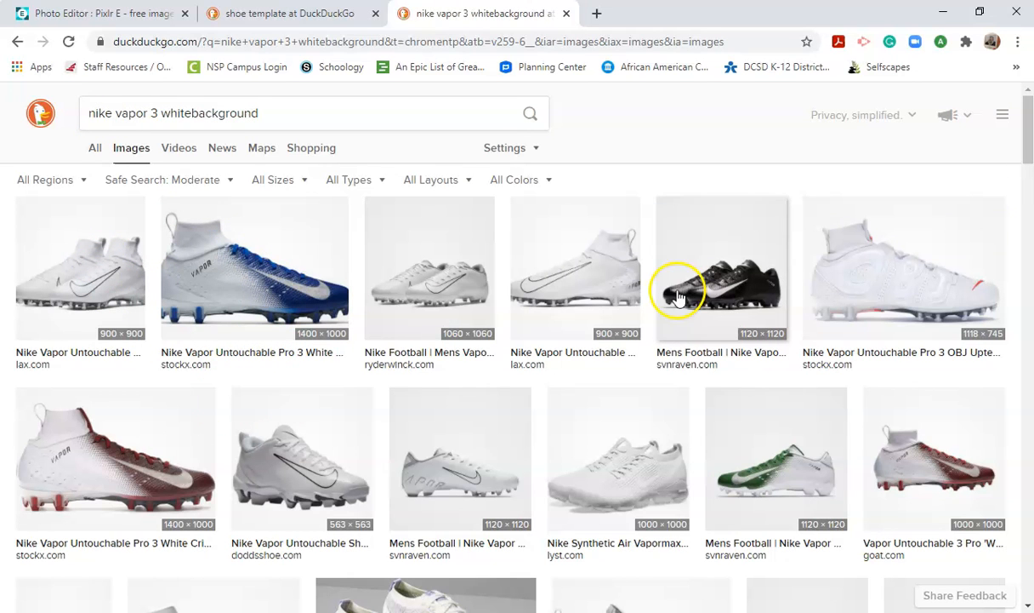
- Copy the 900 × 900 white Nike Vapor Untouchable Pro 3 image from lax.com and paste it into the Pixlr E design
left_click(535, 285)
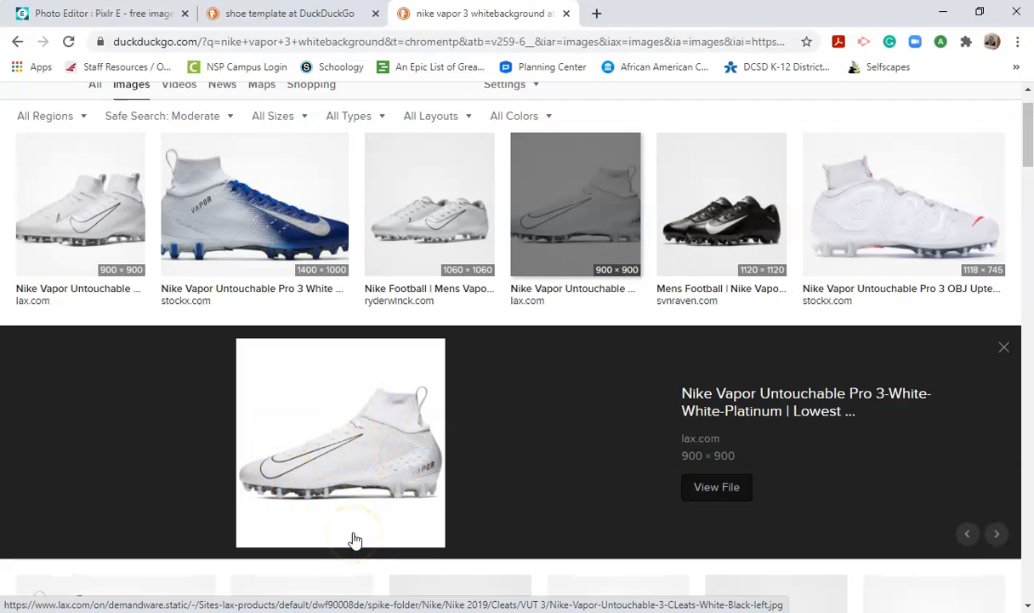
right_click(359, 460)
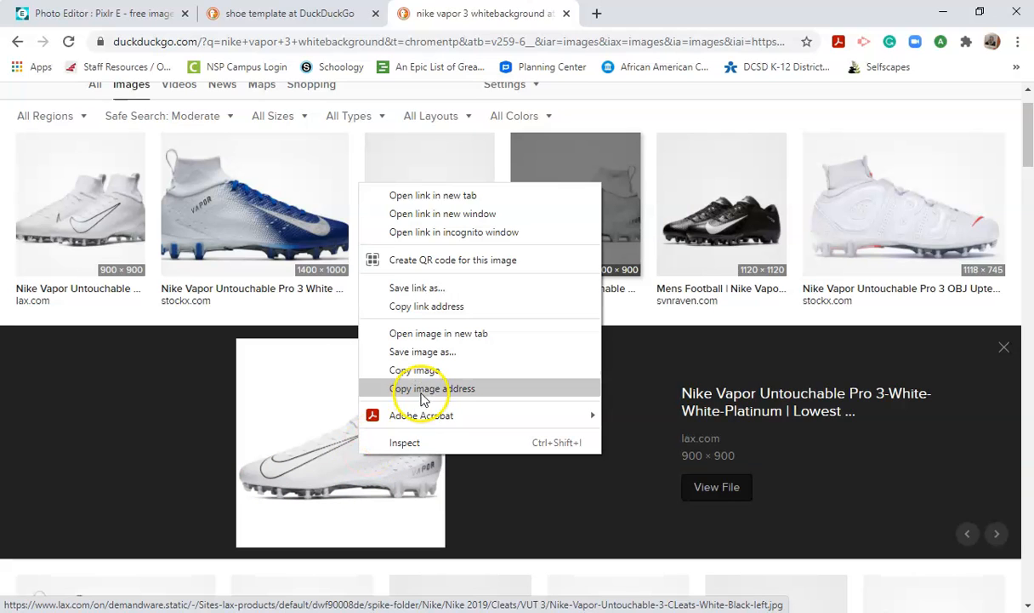
left_click(435, 370)
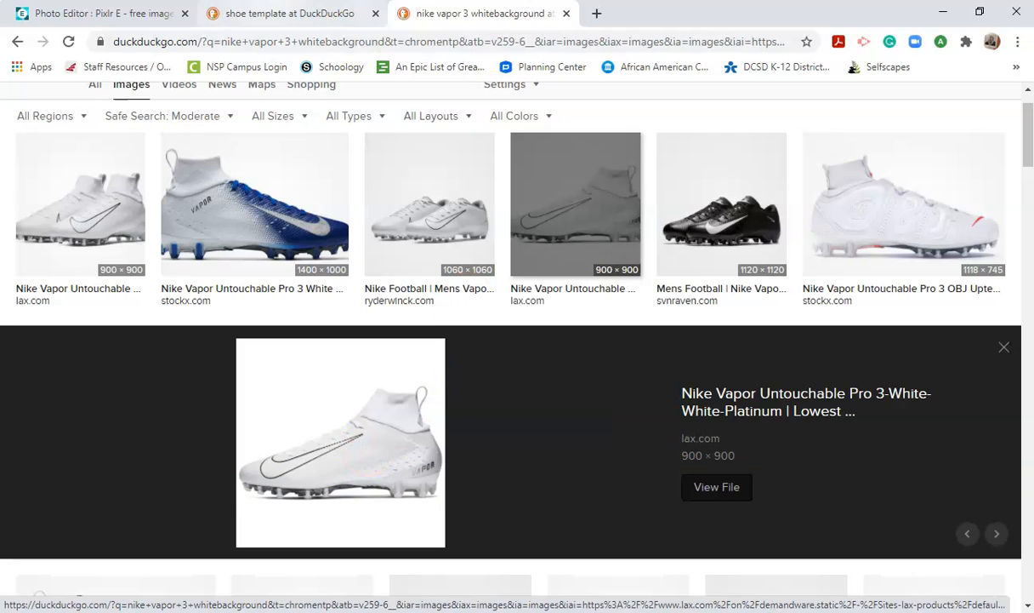
left_click(102, 13)
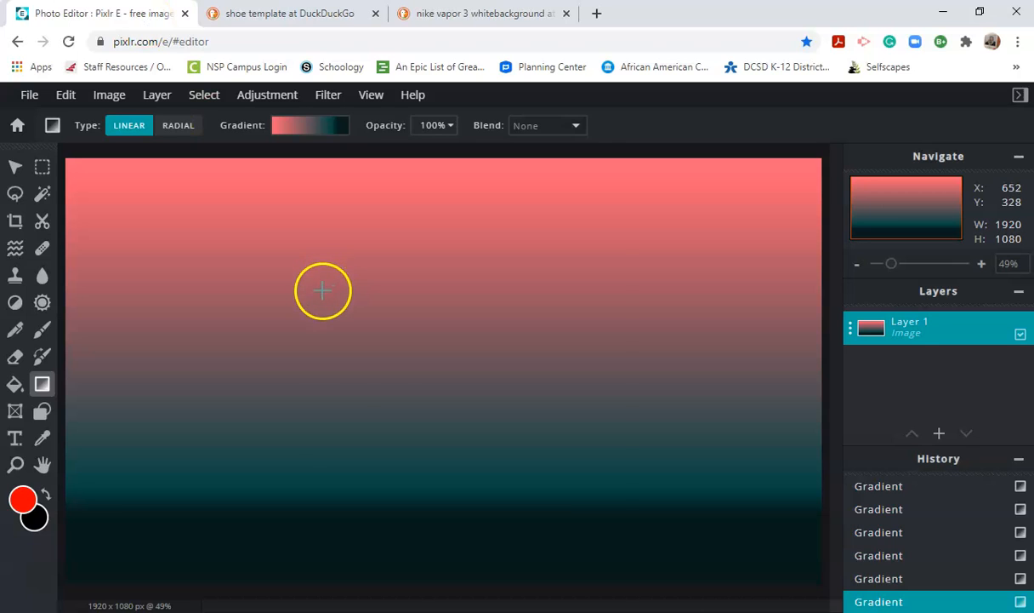
key("ctrl+v")
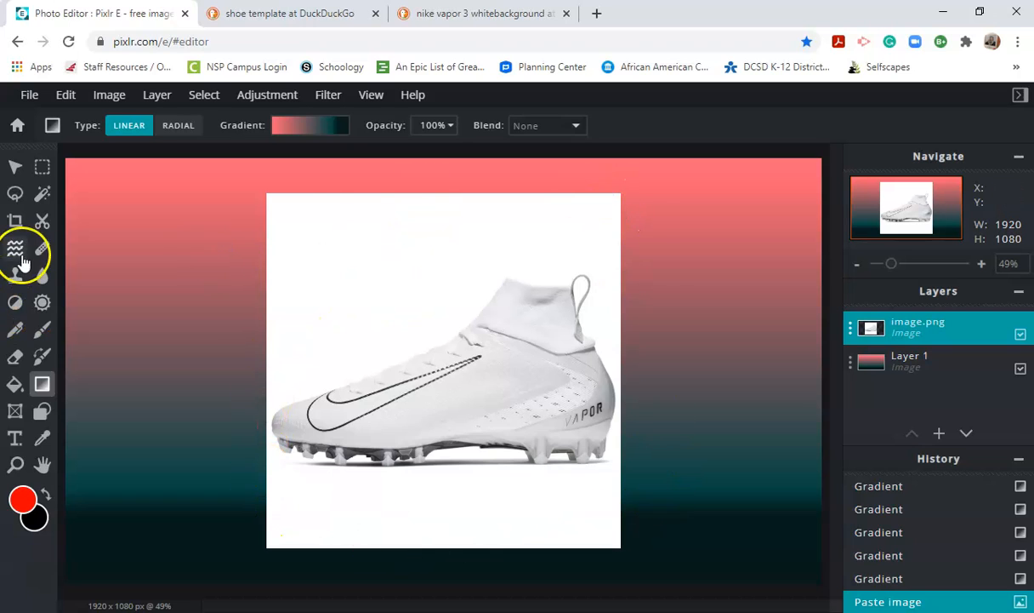
- Try to clear the shoe image's white background with the magic wand at tolerance 32, undo it and deselect
left_click(39, 197)
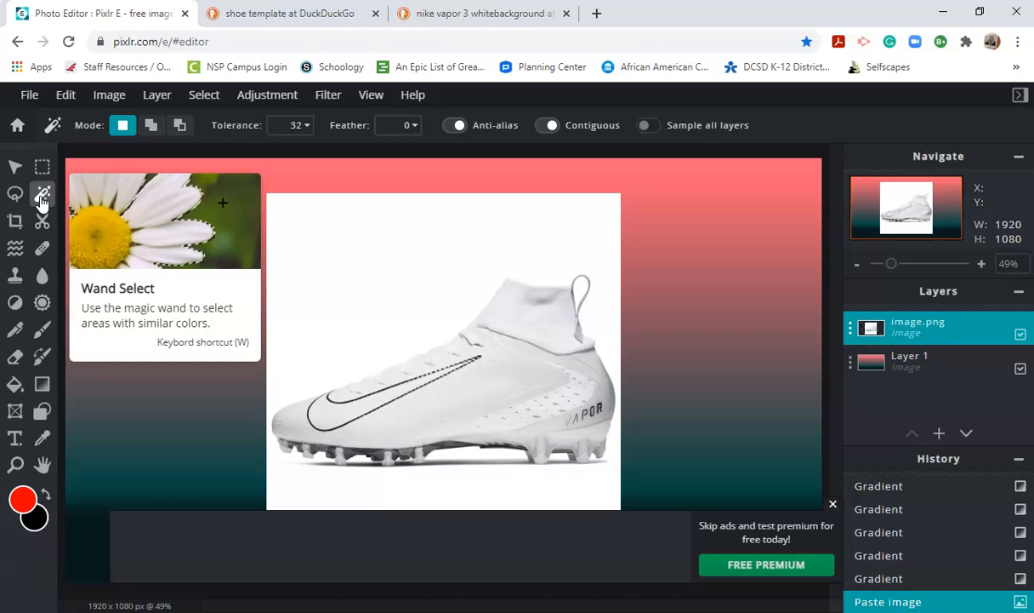
left_click(380, 245)
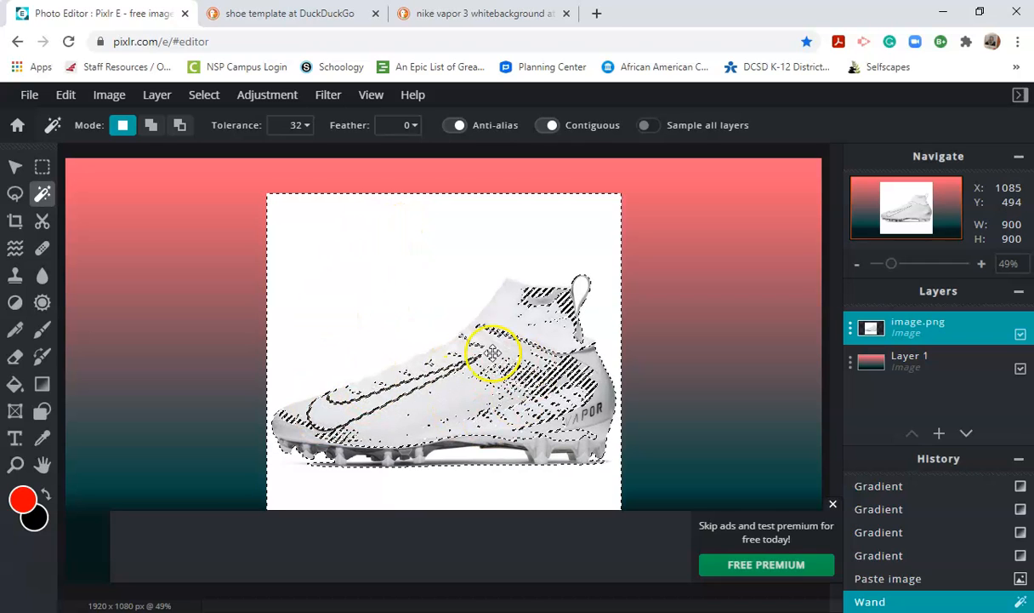
key("Delete")
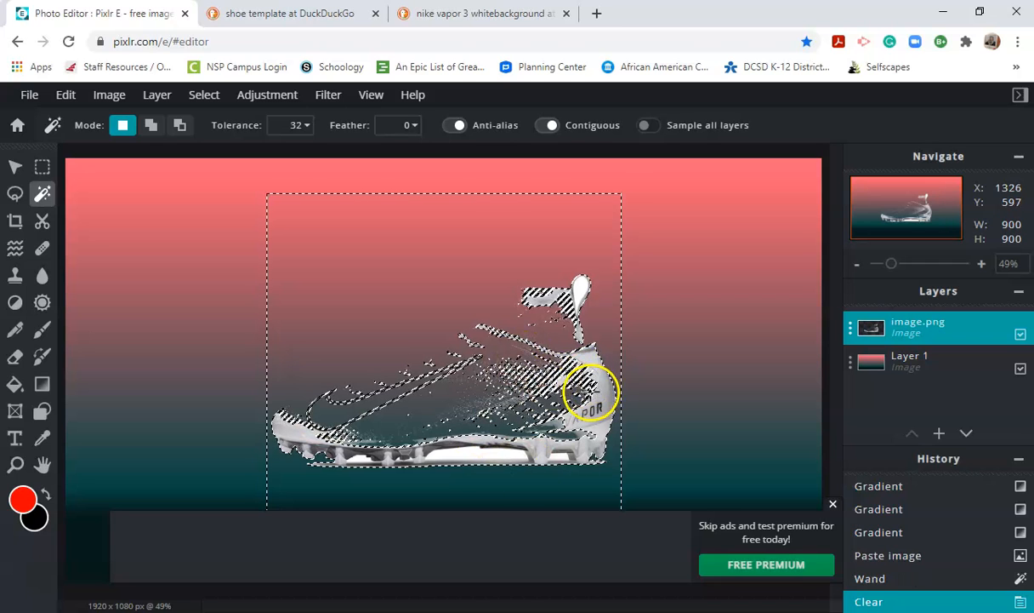
key("ctrl+z")
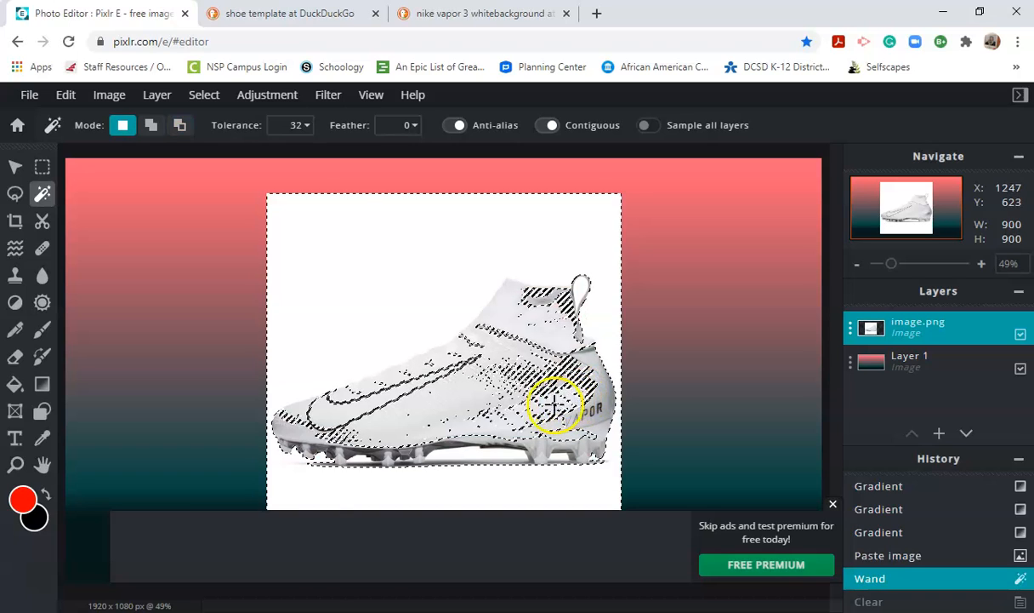
key("ctrl+d")
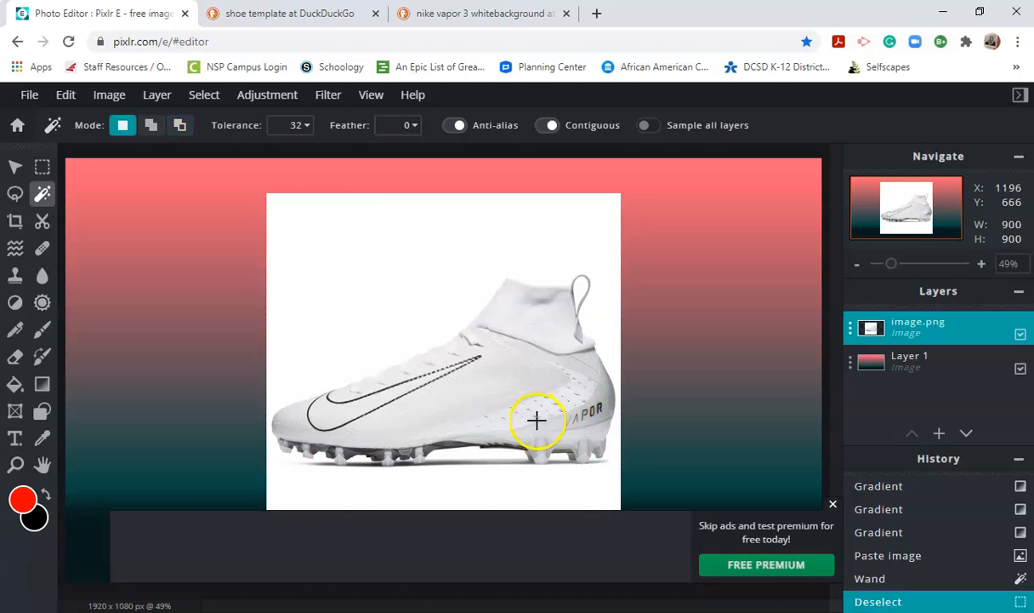
- Set the magic wand tolerance to 10, select the white background around the shoe and delete it
left_click(293, 125)
left_click_drag(190, 159, 178, 162)
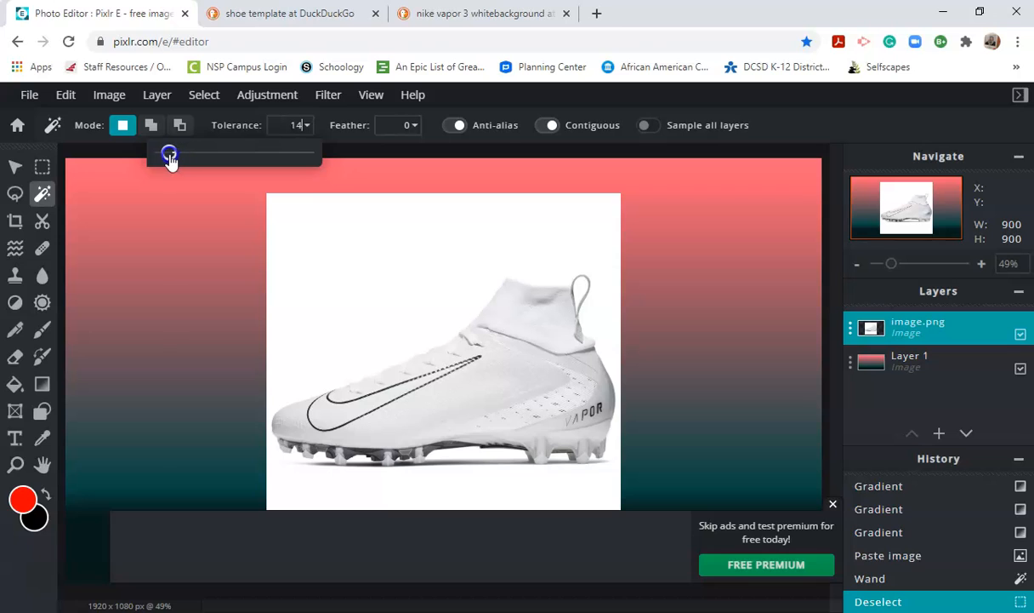
left_click(427, 294)
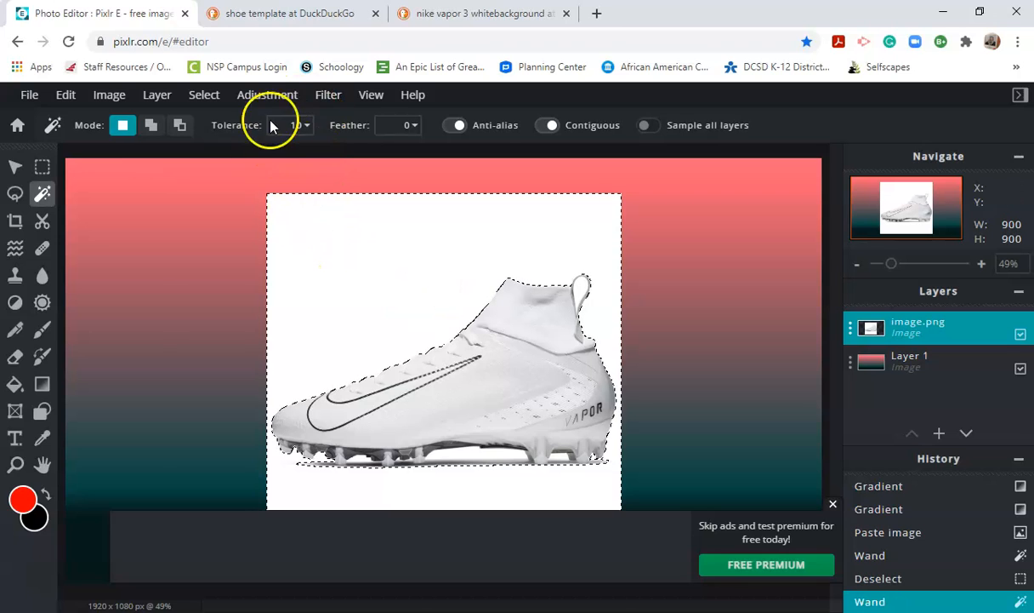
key("Delete")
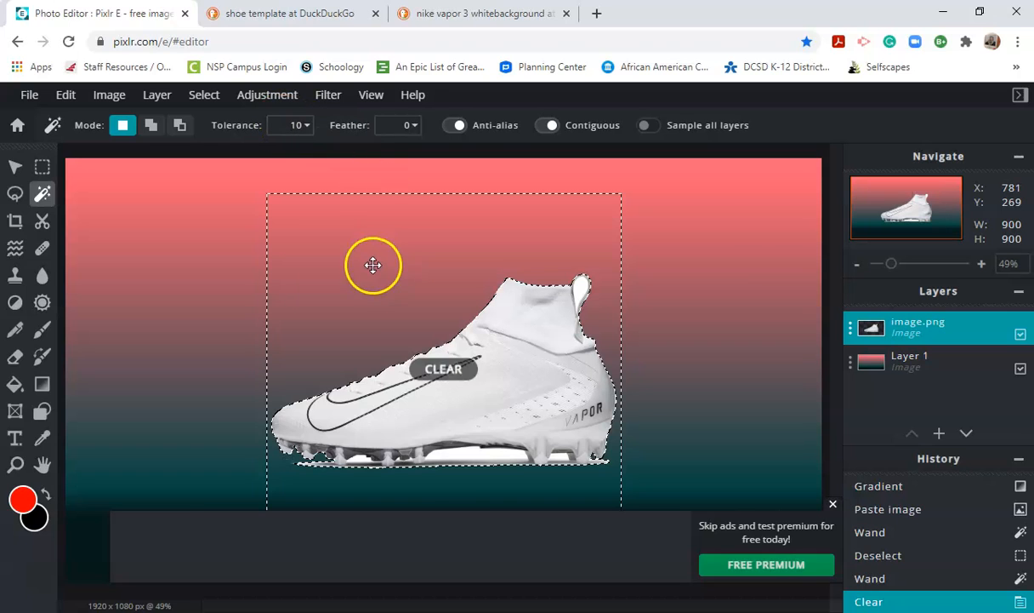
- Remove the leftover white patches between the shoe's cleats with the magic wand and deselect
left_click(463, 454)
key("Delete")
left_click(558, 458)
key("Delete")
left_click(363, 455)
key("Delete")
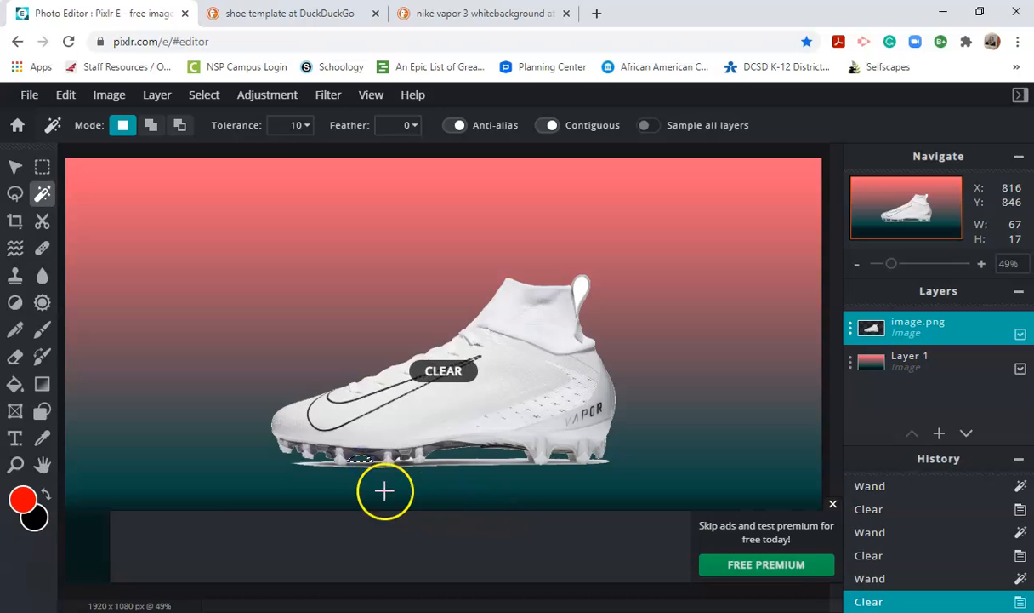
key("ctrl+d")
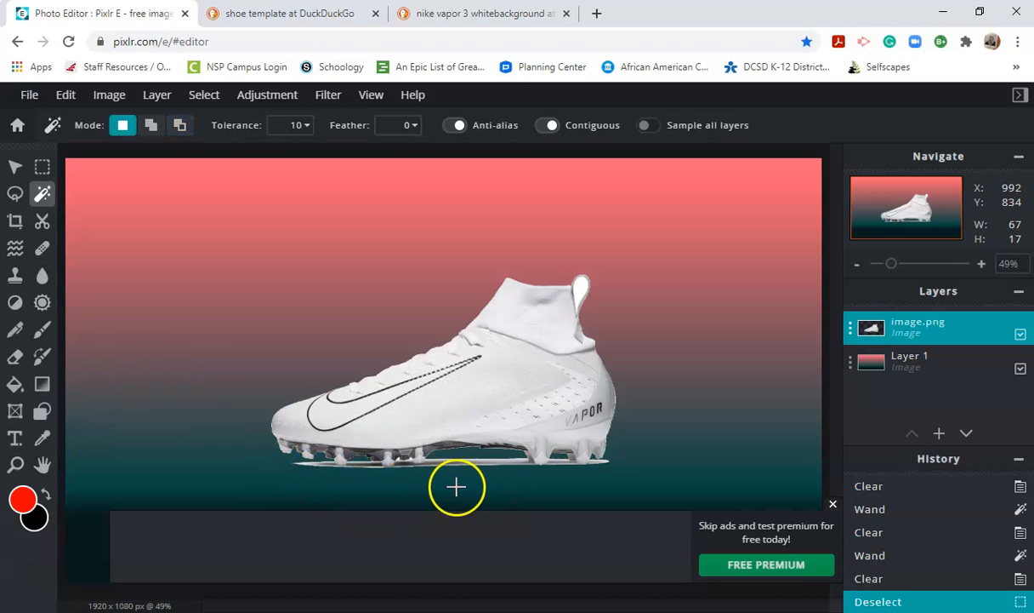
- Erase the shadow strip beneath the front cleats with the soft size 40 Eraser brush
left_click(15, 356)
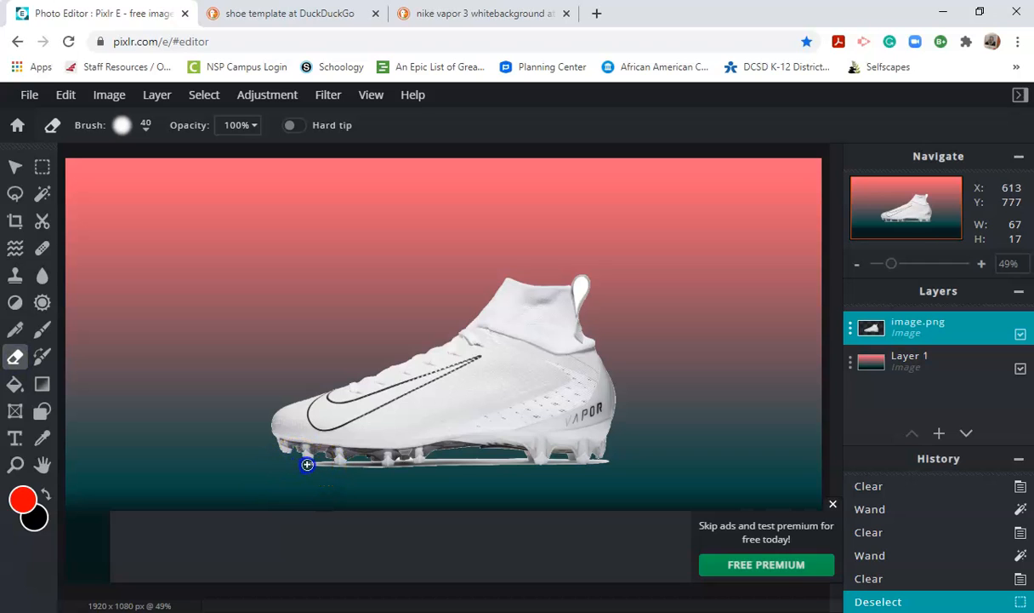
left_click(330, 463)
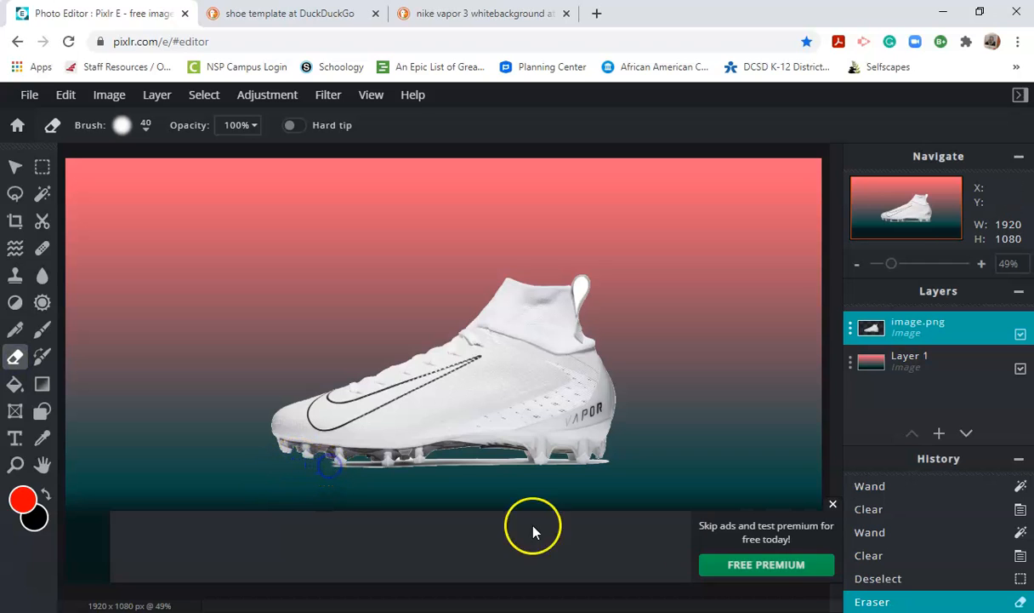
left_click(833, 504)
scroll(575, 507, "up", 3)
scroll(576, 507, "up", 3)
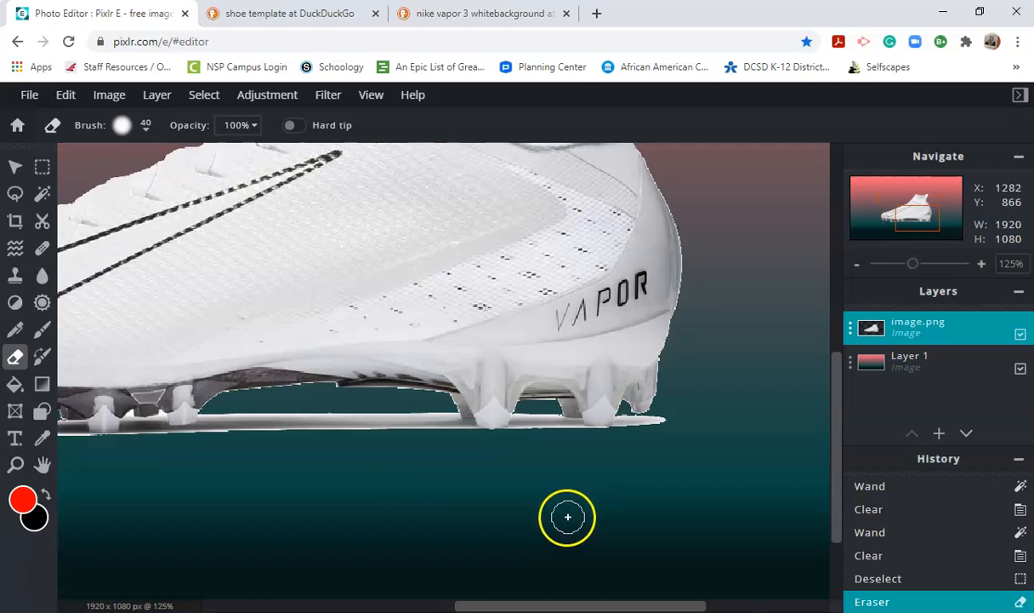
left_click_drag(227, 465, 409, 461)
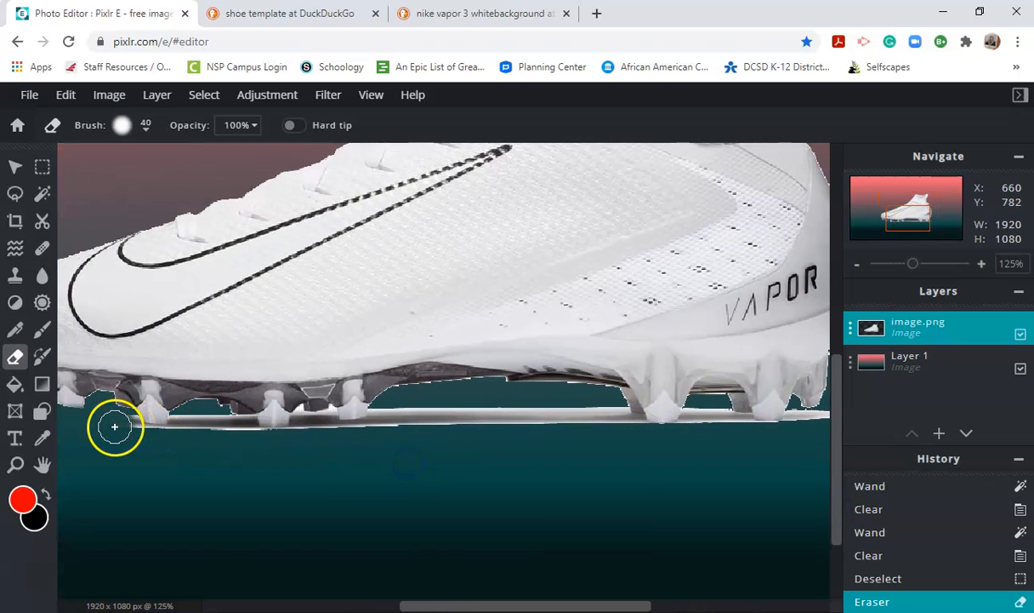
left_click_drag(159, 439, 199, 420)
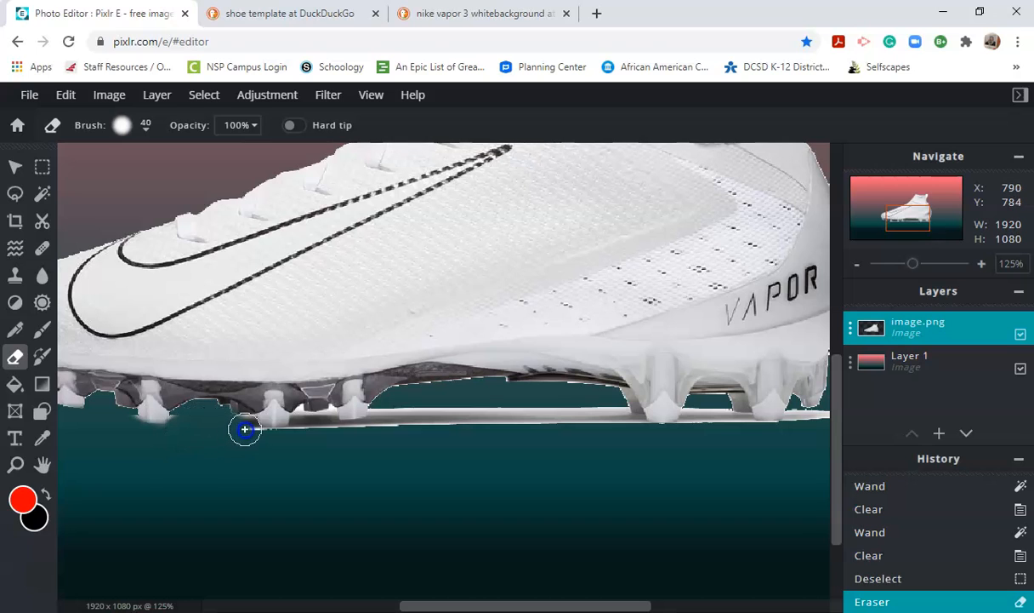
left_click(308, 442)
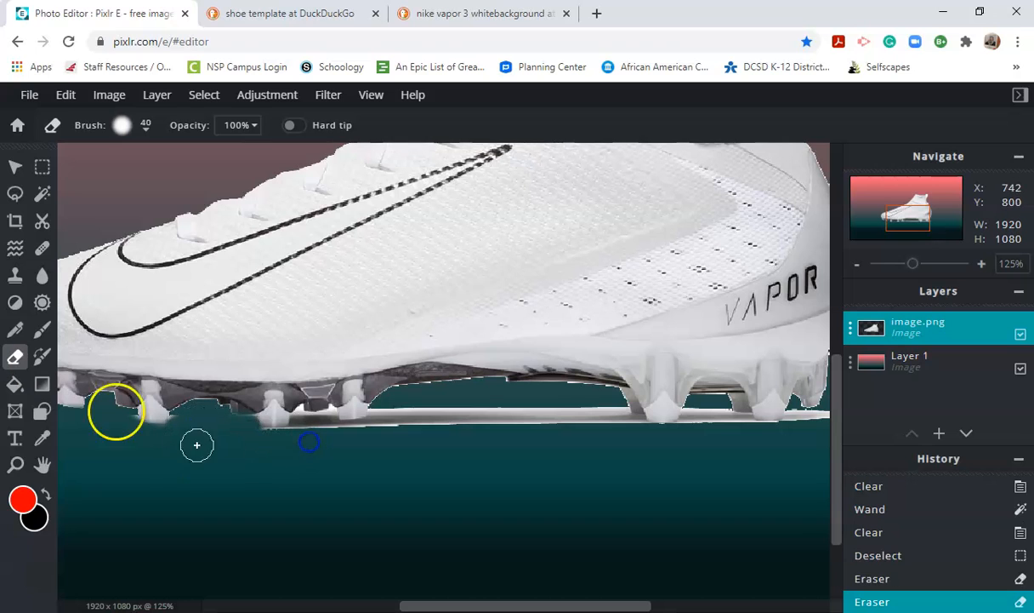
- Delete the remaining shadow beneath the cleats using a polygon lasso selection, deselect, and touch up the shoe with the Heal patch tool
left_click(13, 195)
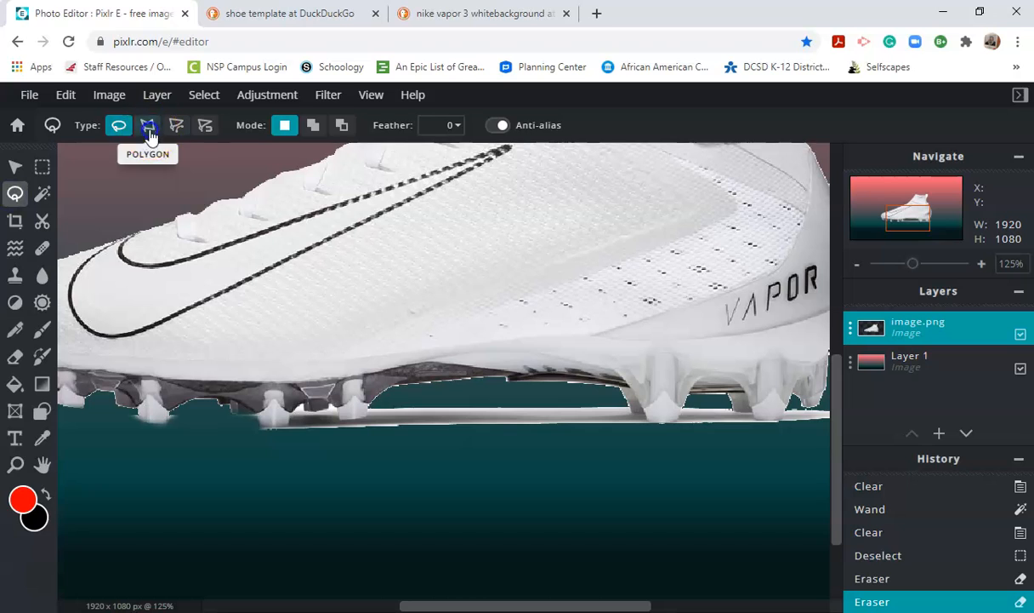
left_click(149, 132)
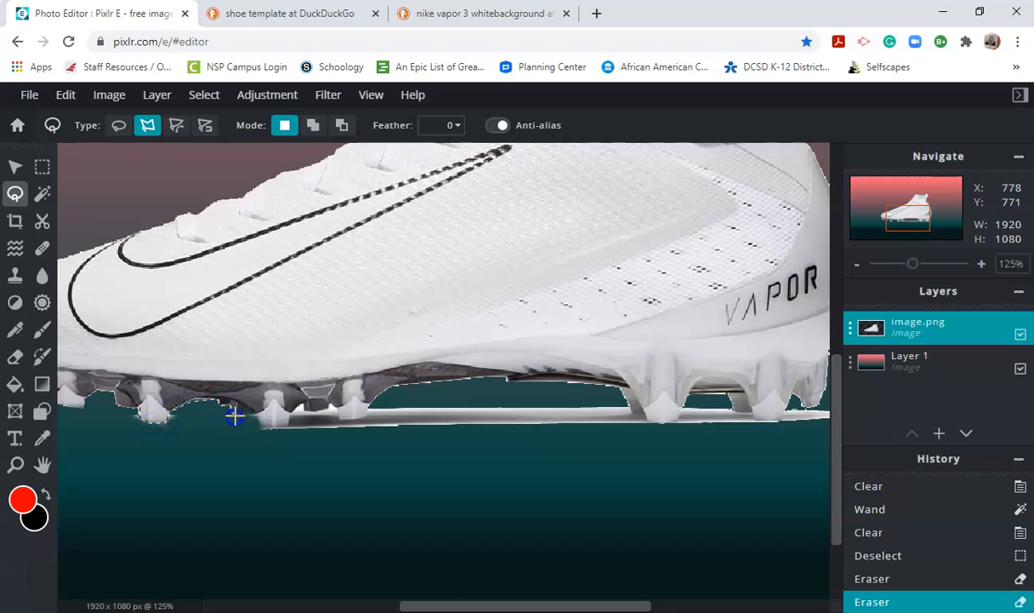
left_click(332, 411)
left_click(629, 413)
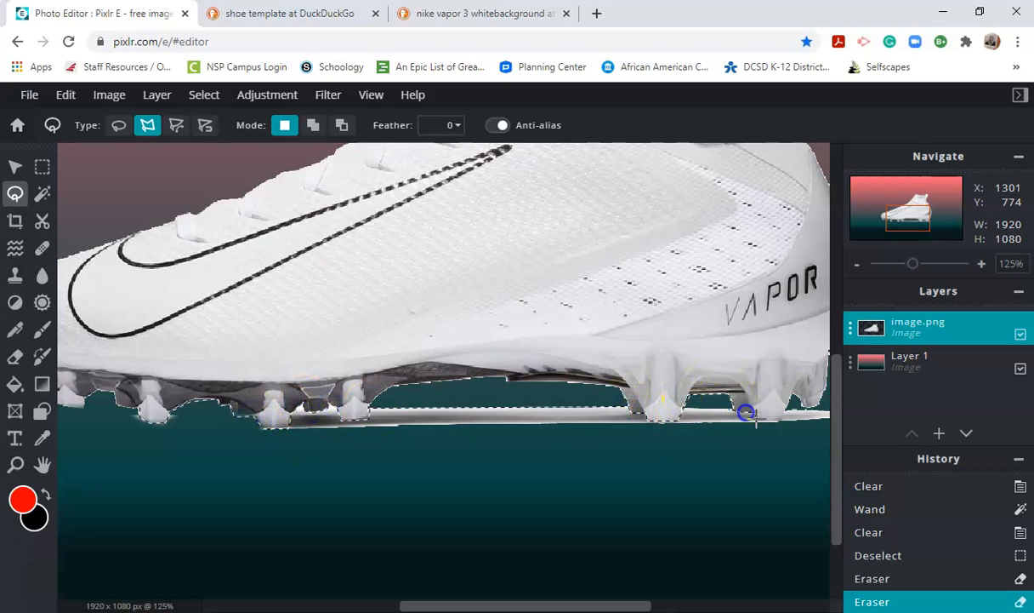
left_click(810, 409)
double_click(95, 518)
key("Delete")
key("ctrl+d")
left_click(41, 249)
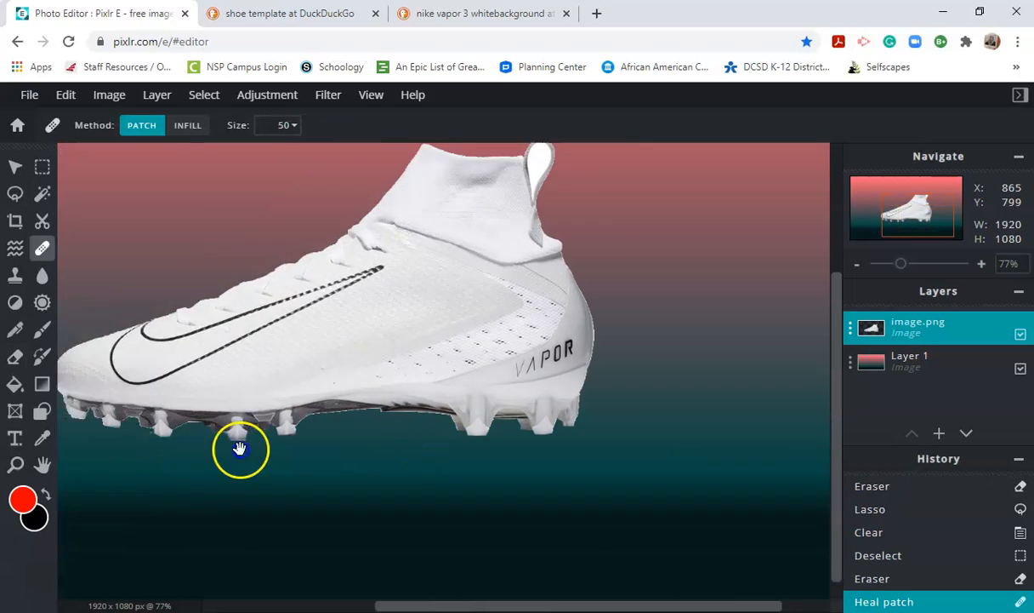
- Remove the white fill inside the heel's pull loop with the magic wand
left_click(42, 193)
left_click(613, 223)
key("Delete")
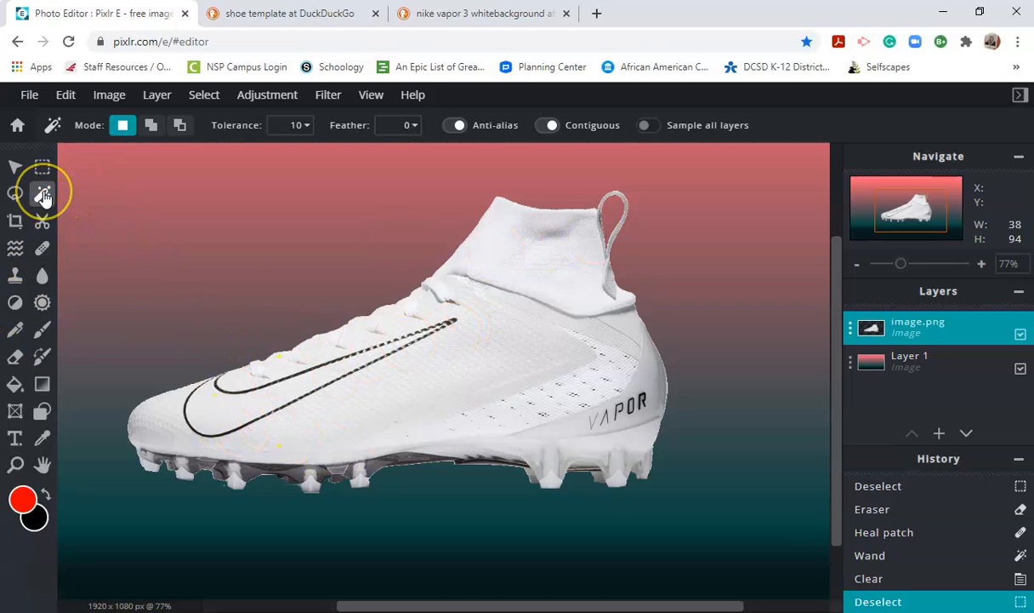
- Try to select the inside of the Nike swoosh with the magic wand at tolerance 10 and a raised tolerance, clearing the selection
left_click(220, 386)
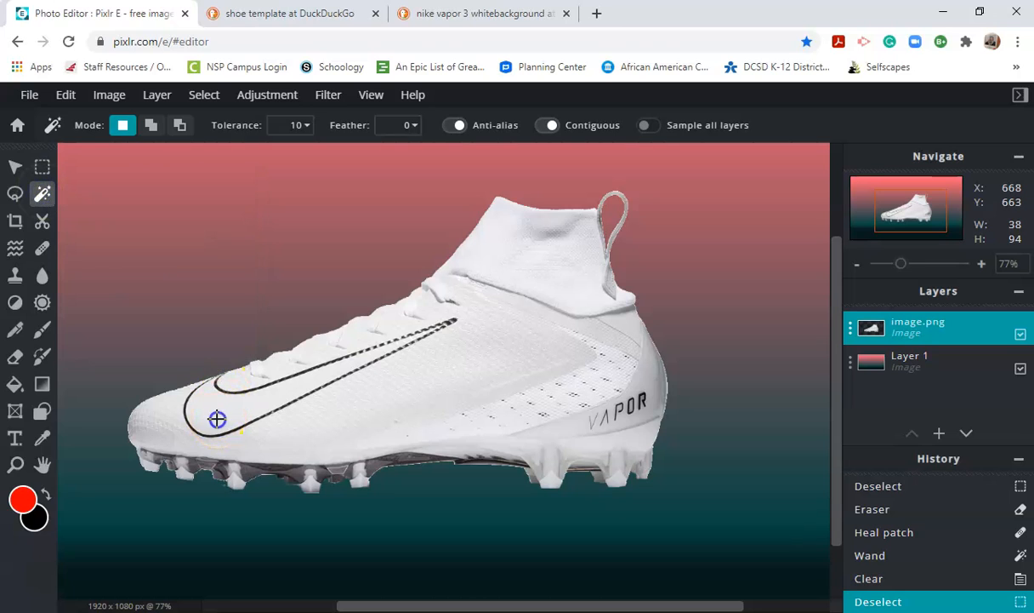
left_click(215, 417)
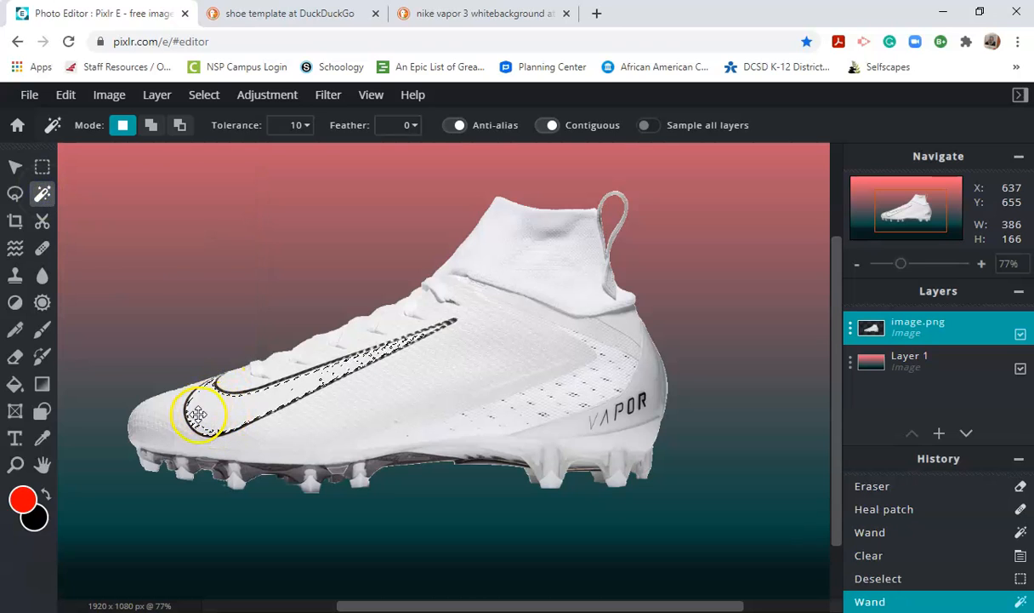
left_click(302, 125)
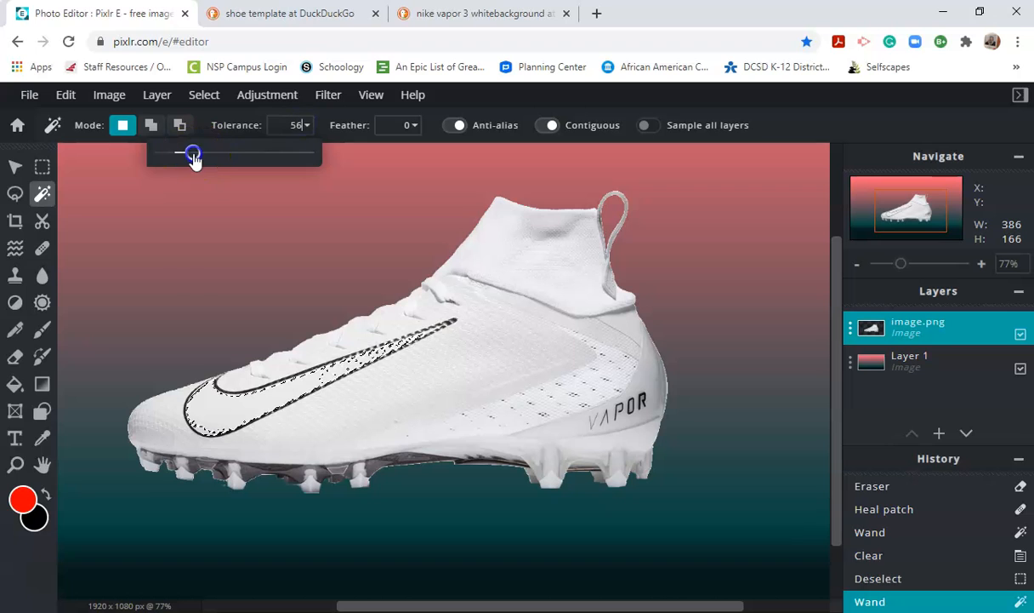
key("ctrl+d")
left_click(807, 65)
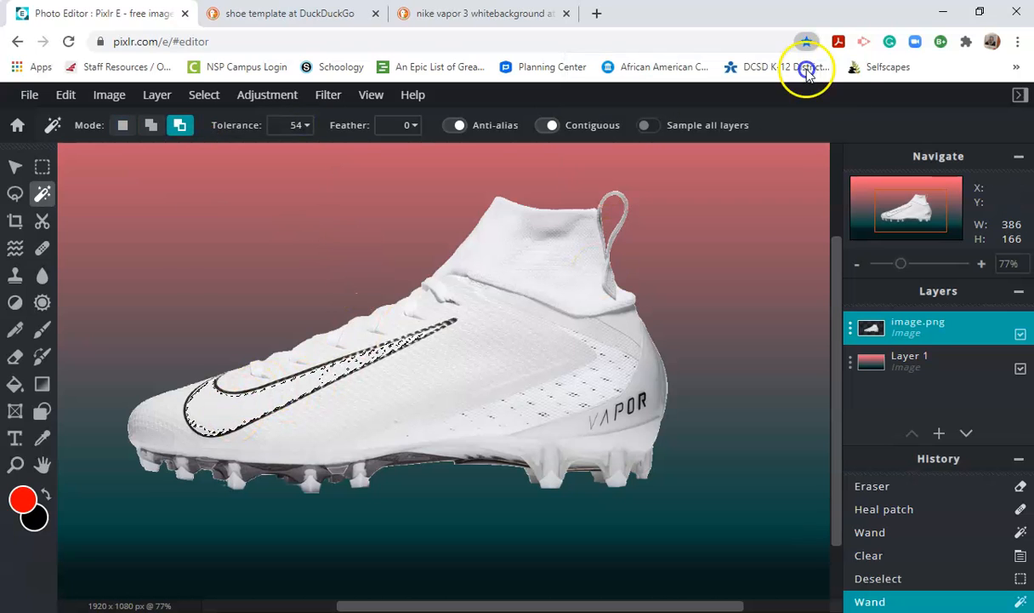
left_click(226, 400)
key("ctrl+d")
- Try further magic wand tolerances to select the swoosh, adding to the selection and deselecting the attempts
left_click(302, 125)
left_click(222, 406)
left_click_drag(192, 153, 169, 153)
key("ctrl+d")
scroll(230, 409, "up", 3)
left_click(302, 125)
left_click(218, 425)
key("ctrl+d")
left_click(302, 125)
left_click(218, 422)
left_click(184, 440, "shift")
left_click(547, 287, "shift")
key("ctrl+d")
- Try to outline the swoosh with the polygon lasso and deselect
left_click(15, 194)
left_click(218, 354)
left_click(158, 419)
left_click(200, 453)
left_click(597, 266)
left_click(205, 368)
key("ctrl+d")
- Outline the whole Nike swoosh, including its black border, with a polygon lasso selection and dismiss the ad banner
left_click(206, 365)
left_click(596, 266)
left_click(211, 352)
left_click(314, 125)
left_click(207, 352)
left_click(123, 397)
left_click(200, 387)
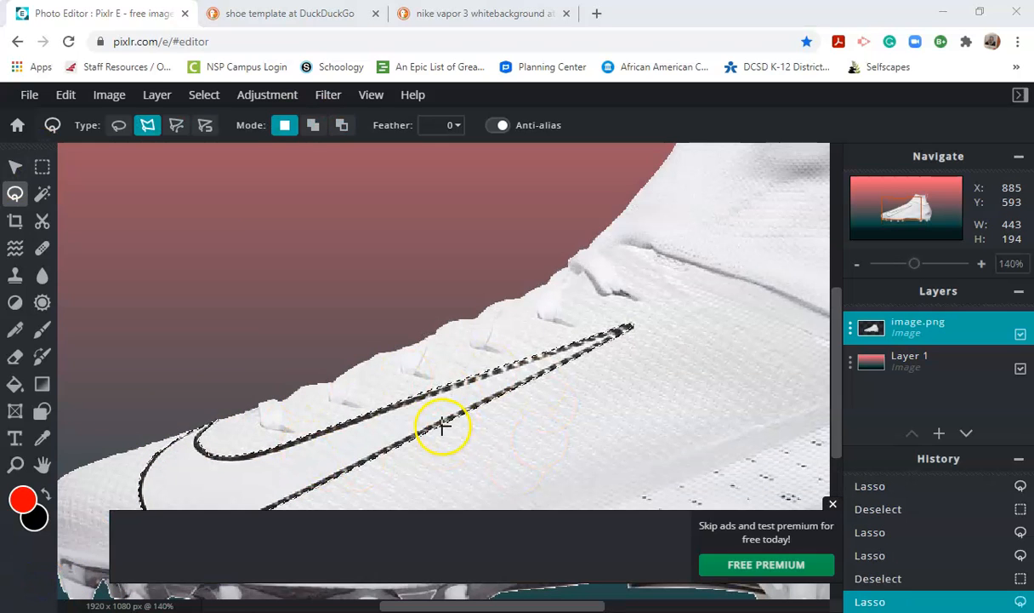
left_click(833, 504)
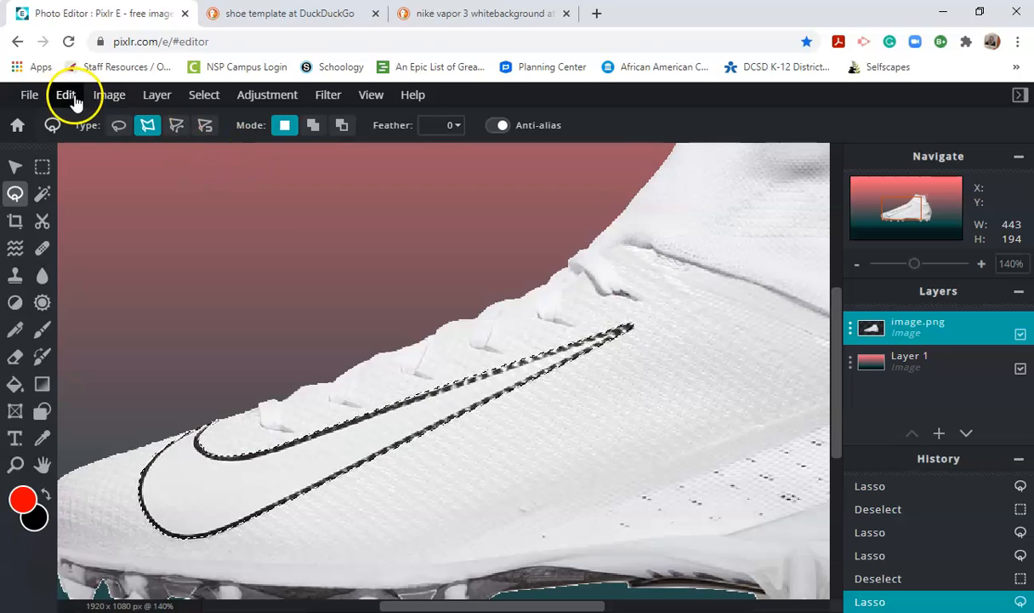
- Isolate the swoosh on a duplicate of the shoe layer by clearing the inverted selection, and hide the original shoe layer
left_click(848, 330)
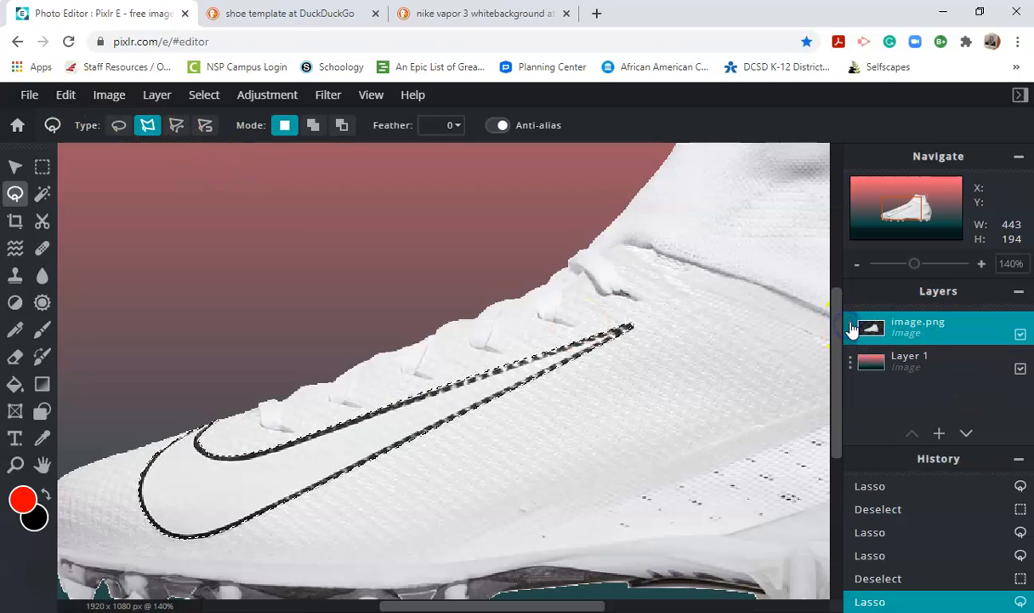
left_click(850, 332)
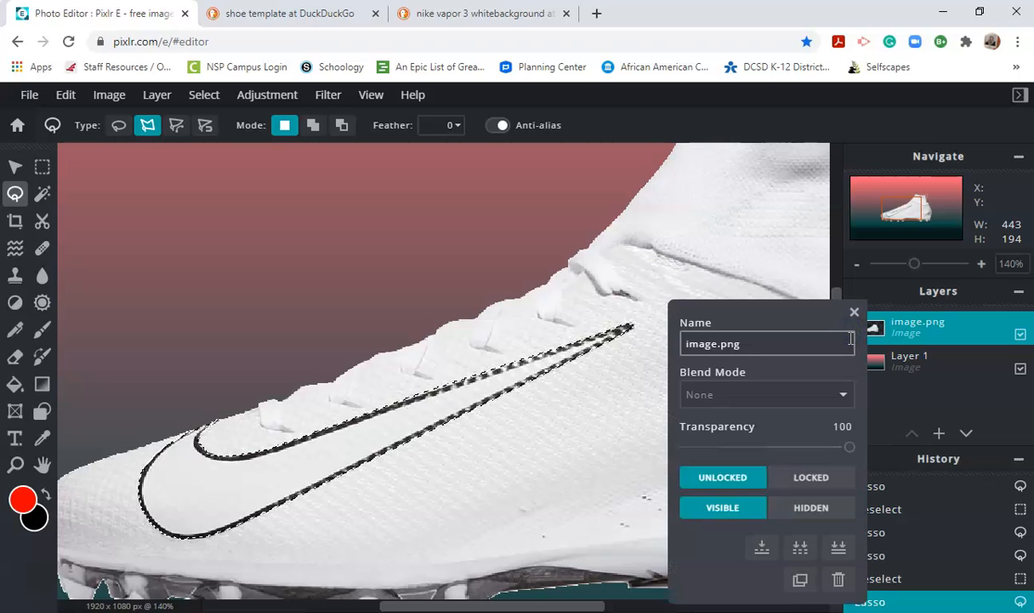
left_click(800, 582)
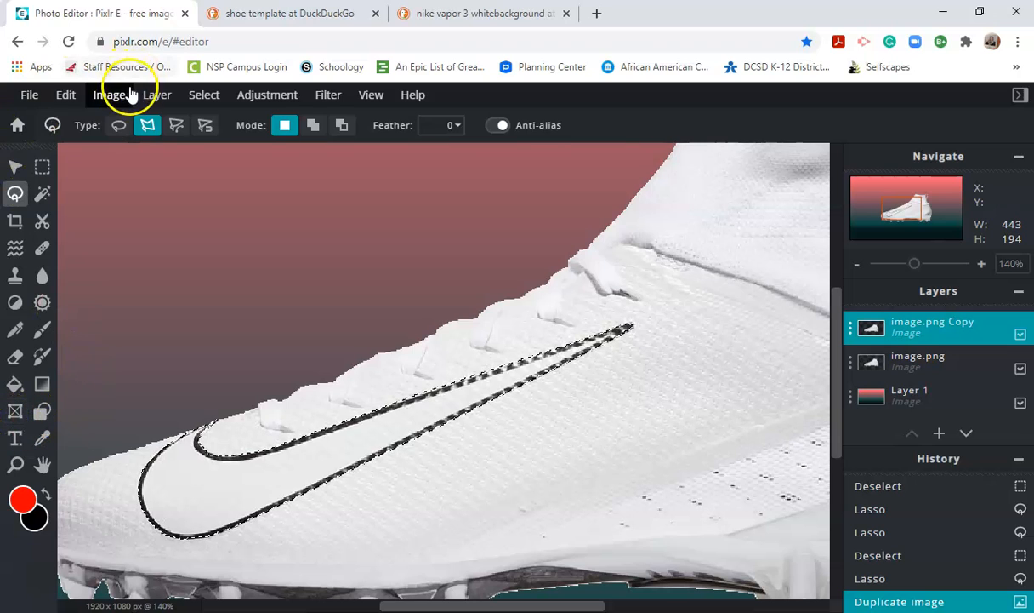
left_click(209, 98)
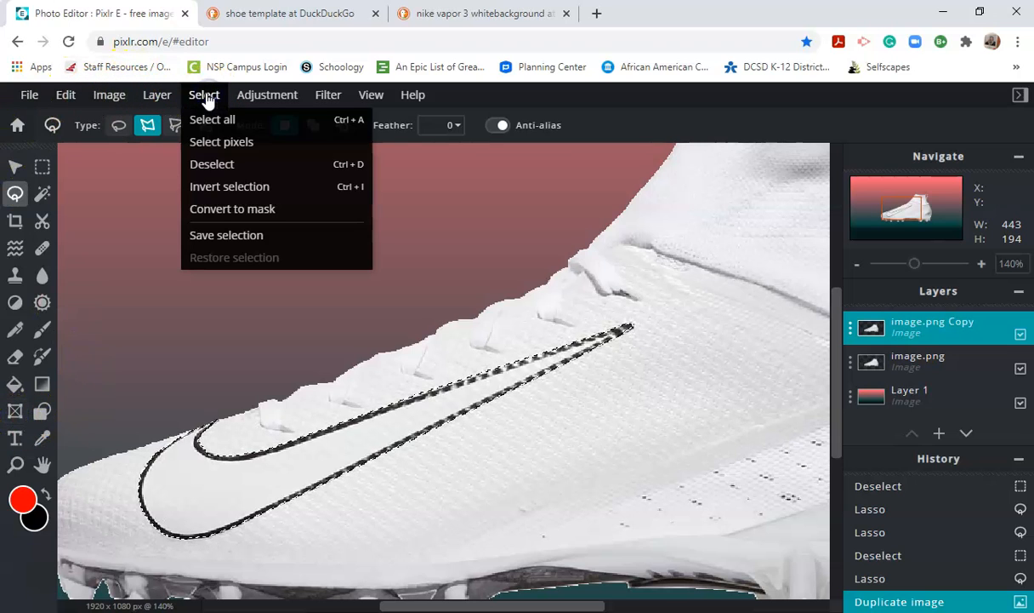
left_click(228, 195)
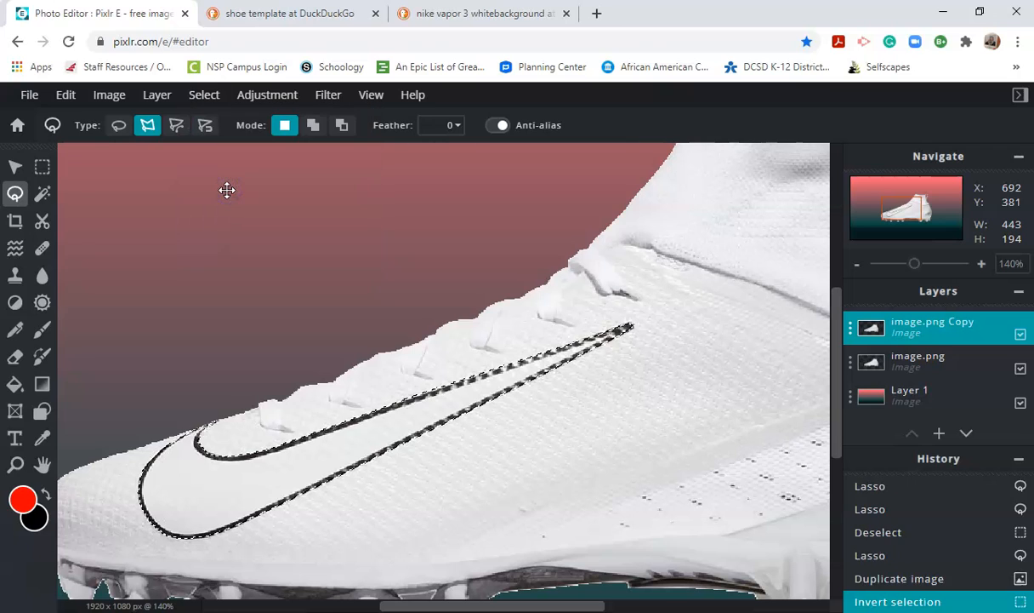
key("Delete")
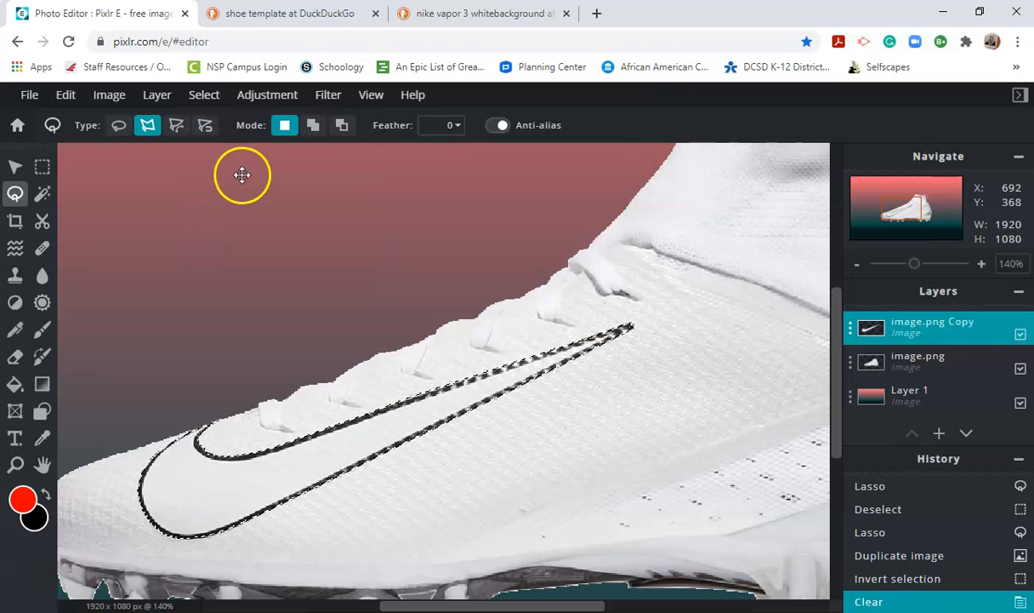
left_click(1021, 368)
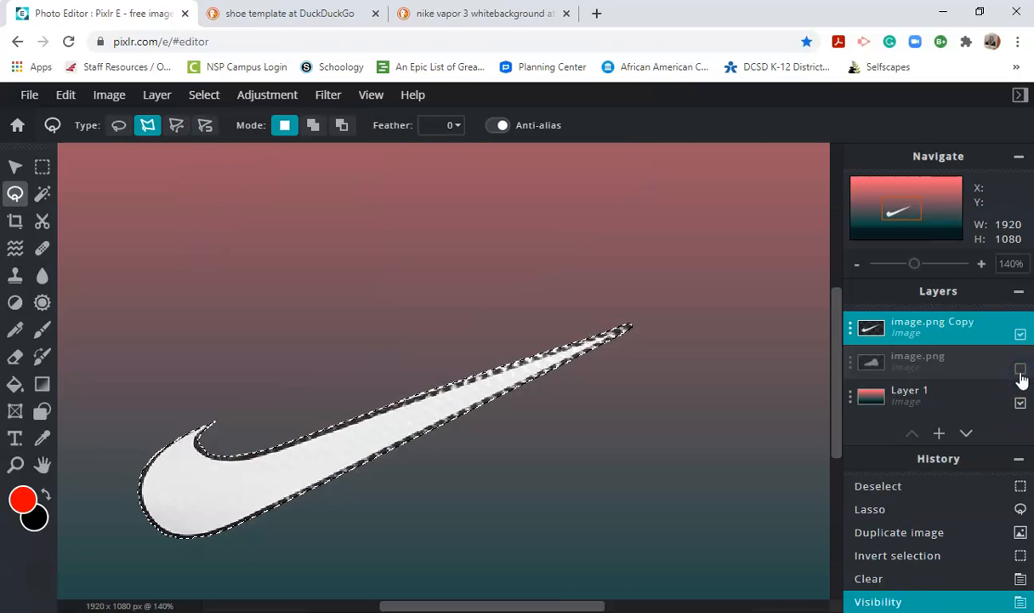
- Undo the layer hiding, clearing, selection inversion and shoe layer duplication, keeping the swoosh lasso selection
key("ctrl+z")
key("ctrl+z")
key("ctrl+z")
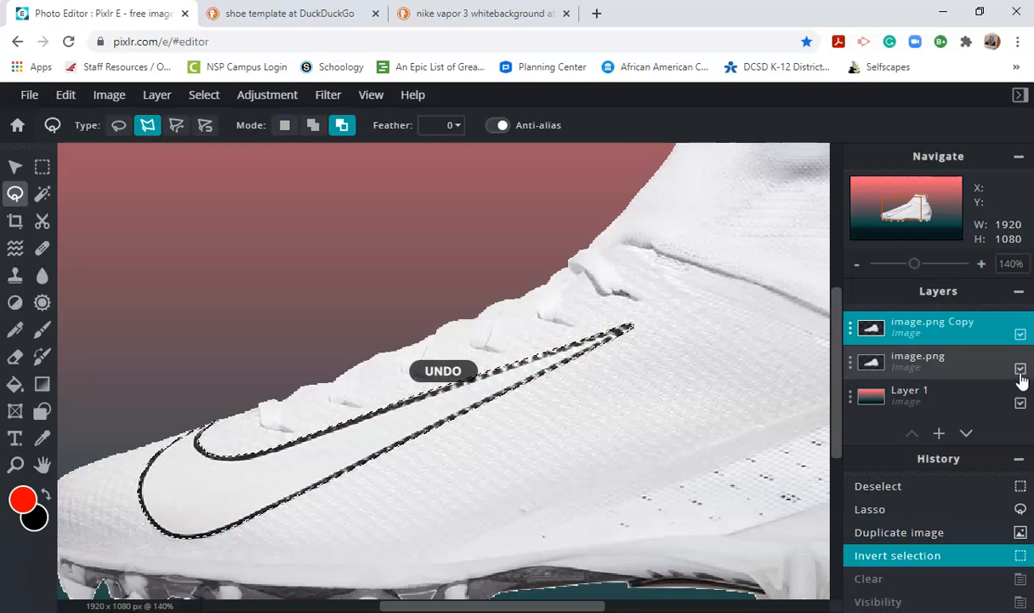
key("ctrl+z")
left_click(1010, 375)
left_click(954, 323)
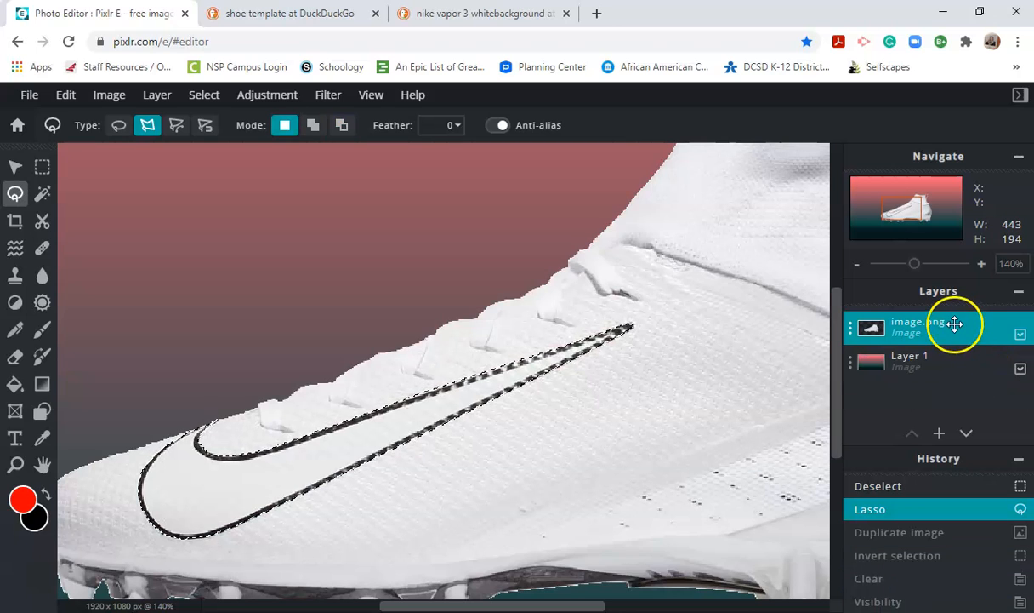
- Copy the selected swoosh from the shoe layer and paste it as a new layer
left_click(67, 96)
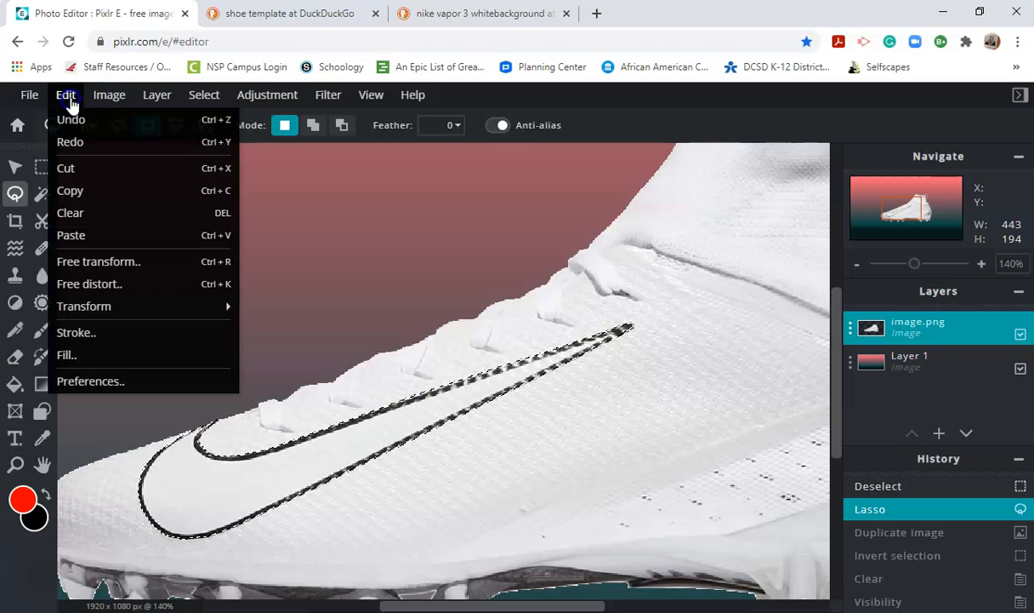
left_click(66, 96)
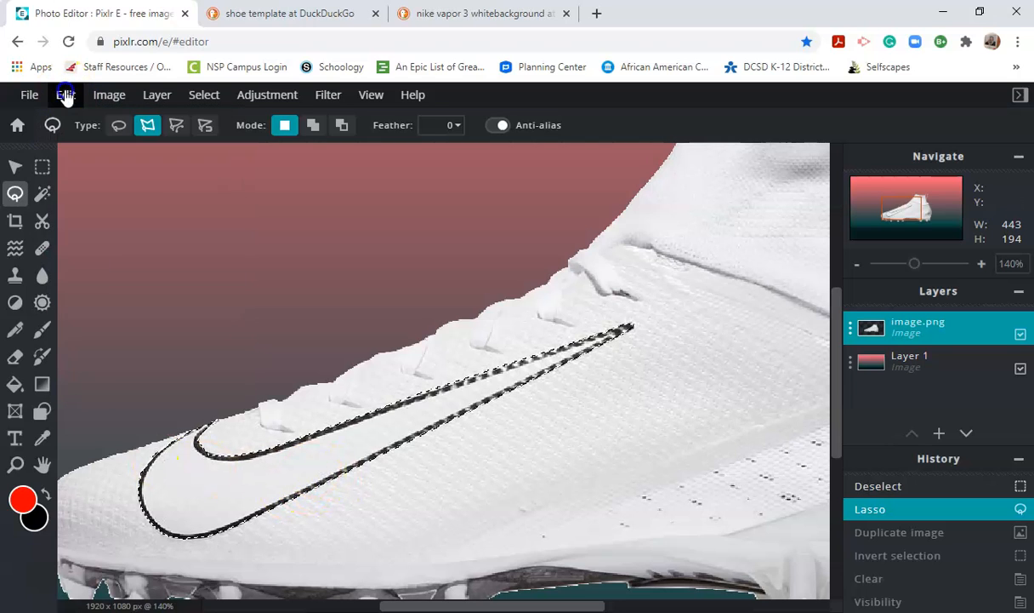
left_click(66, 96)
left_click(85, 190)
left_click(66, 97)
left_click(81, 233)
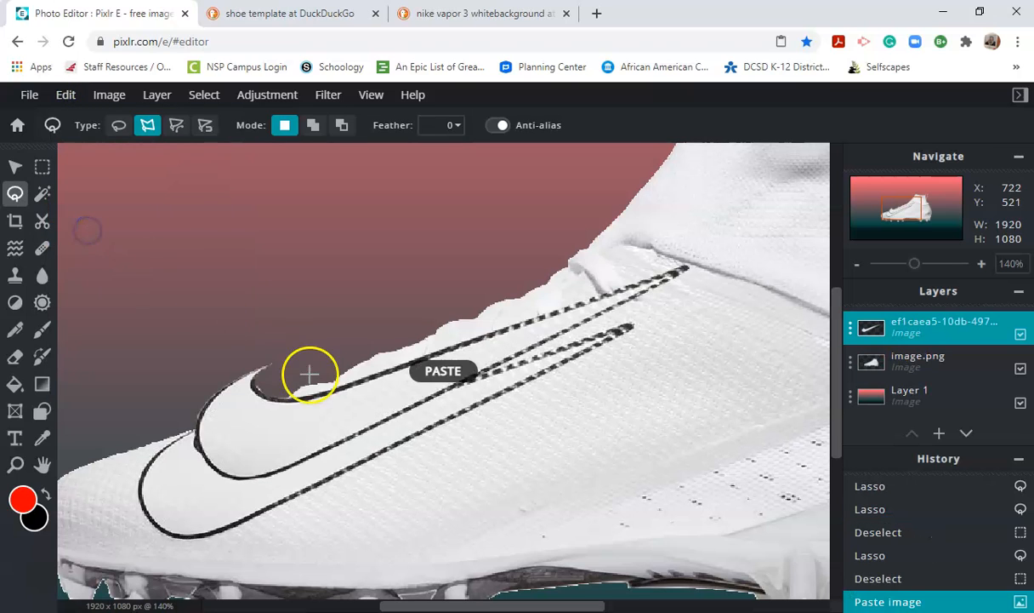
- Move the pasted swoosh exactly over the original swoosh on the shoe, at X 615, Y 498
left_click(15, 166)
left_click_drag(286, 411, 239, 488)
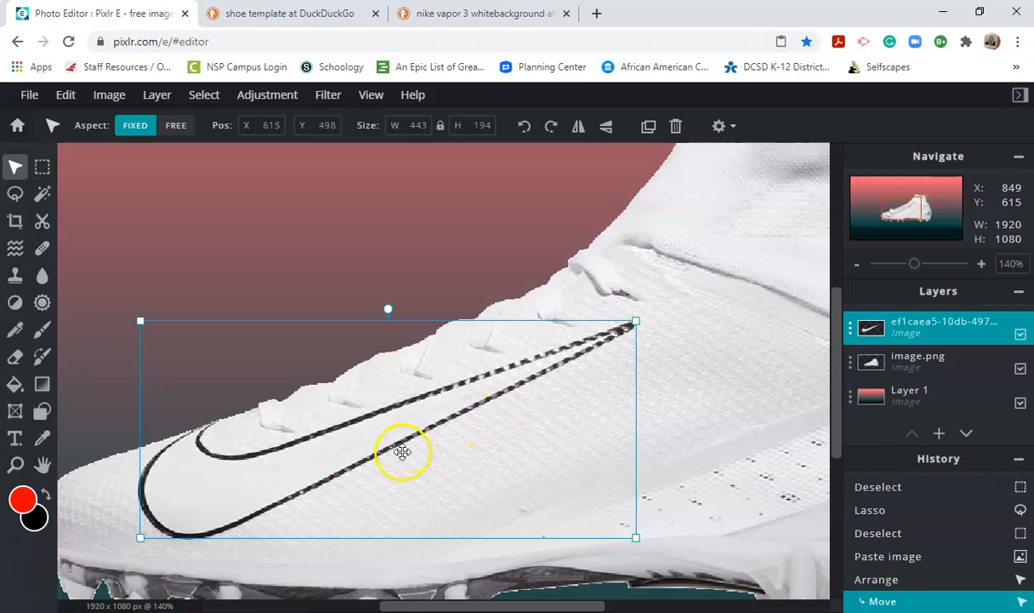
scroll(713, 313, "down", 3)
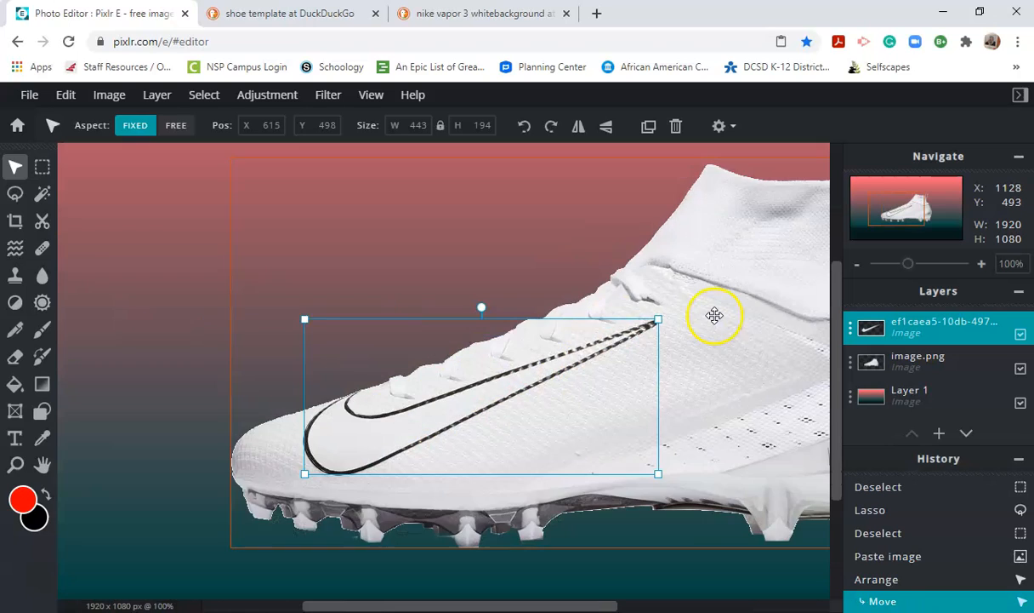
scroll(706, 308, "up", 2)
left_click_drag(717, 323, 592, 291)
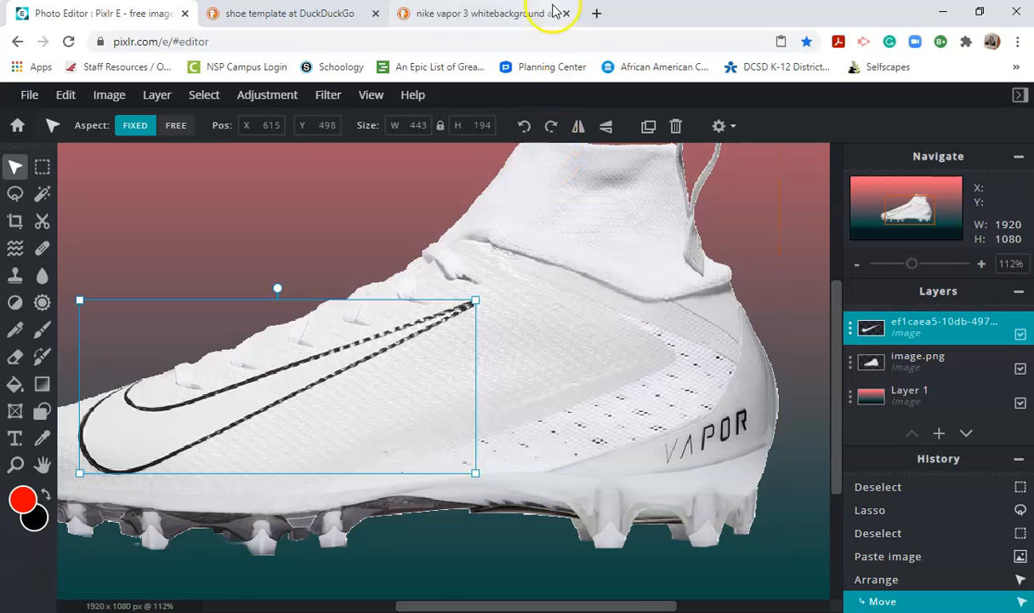
- Switch to the DuckDuckGo image search tab, search for "leather texture", and browse the results
left_click(519, 18)
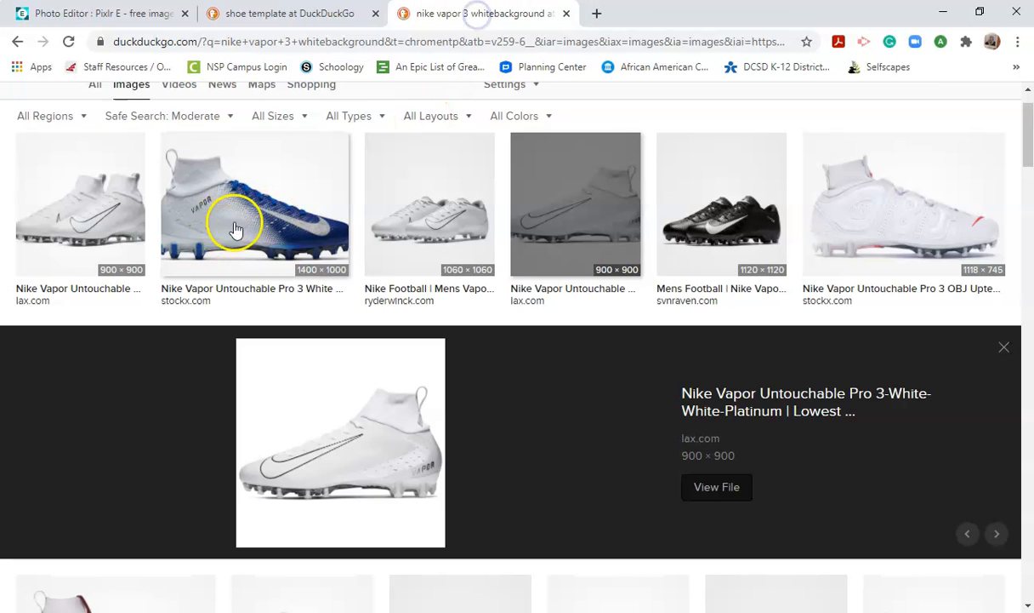
scroll(231, 224, "up", 2)
left_click_drag(261, 112, 26, 106)
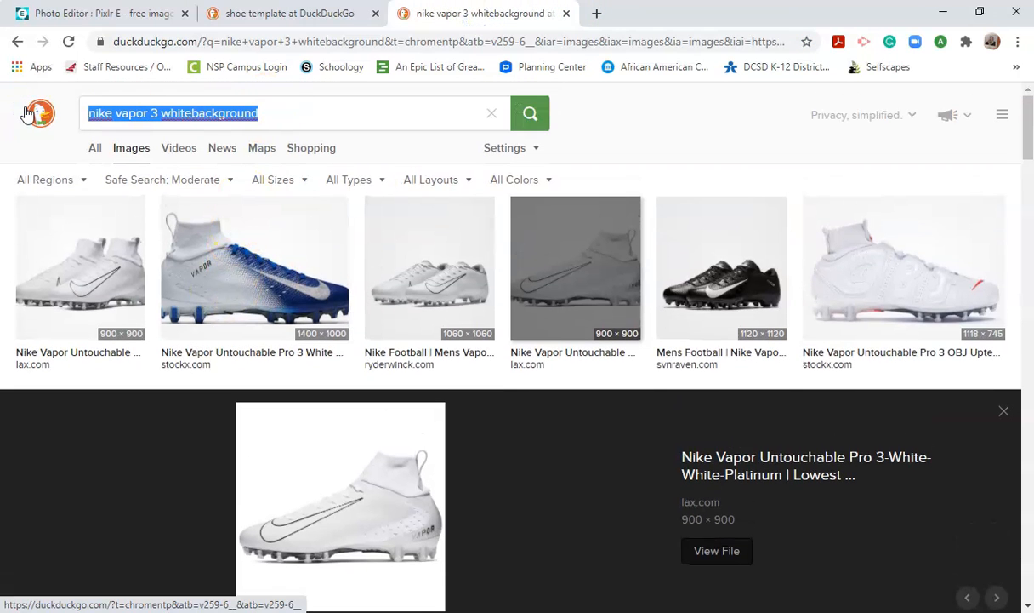
type("l")
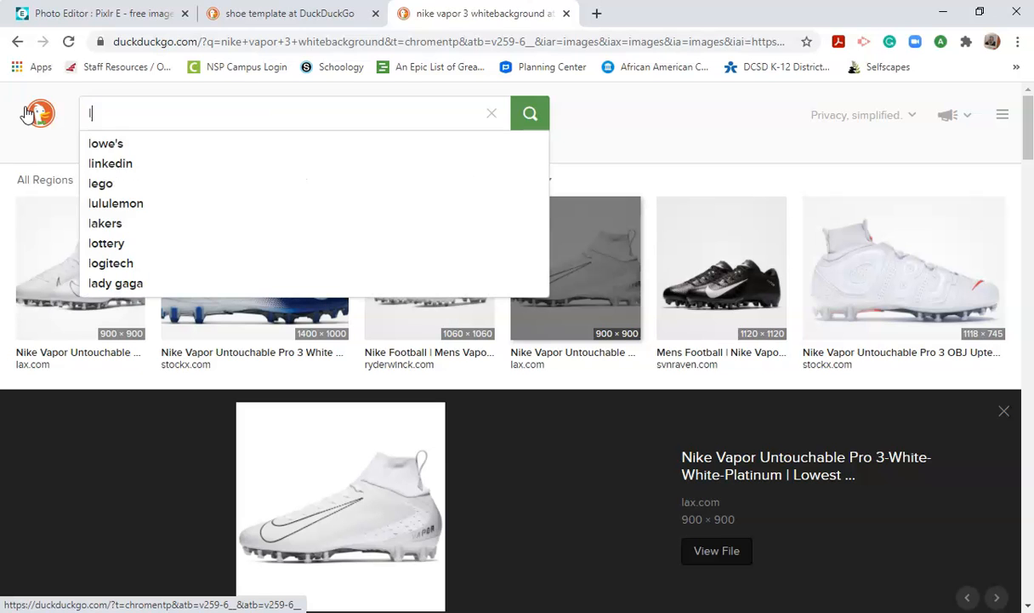
type("eather texture")
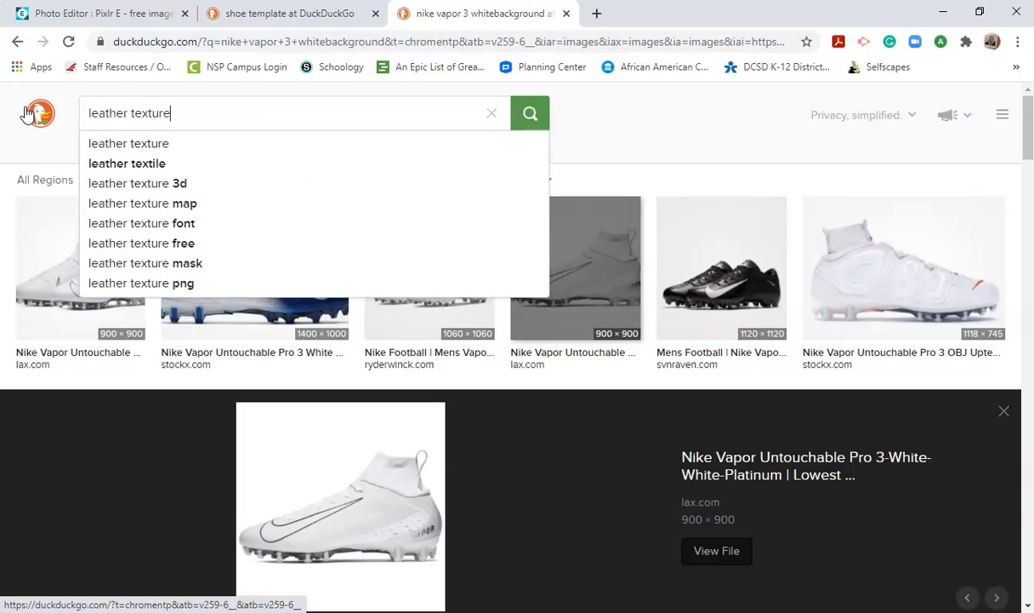
key("Return")
left_click(471, 390)
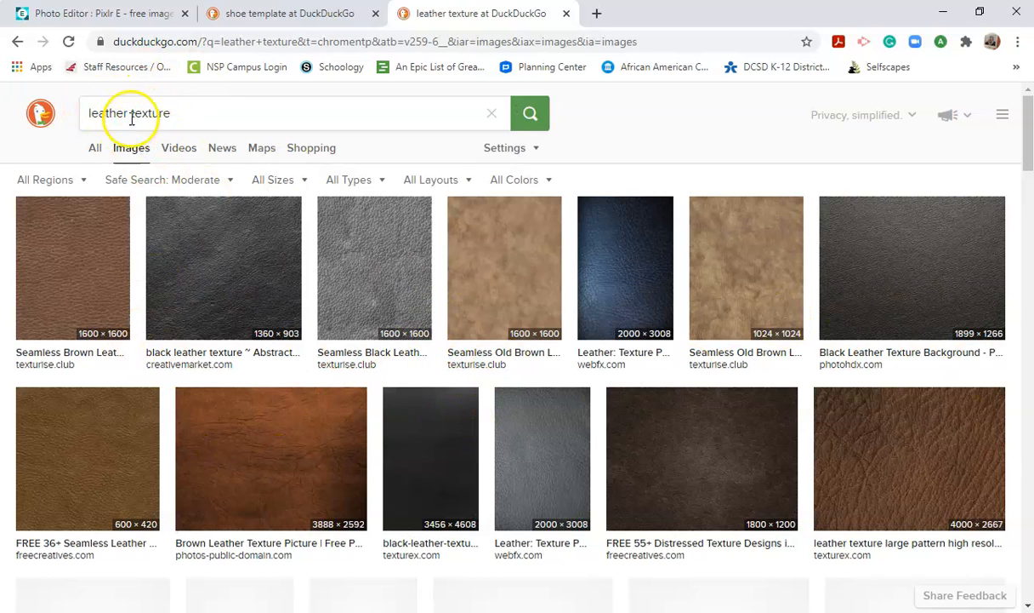
scroll(369, 446, "down", 6)
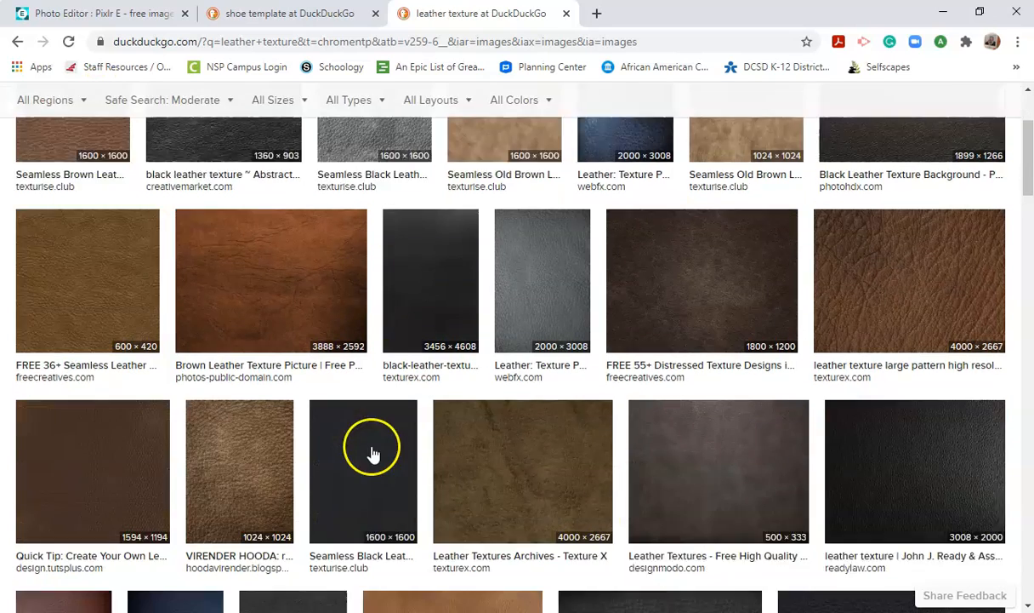
scroll(340, 427, "up", 7)
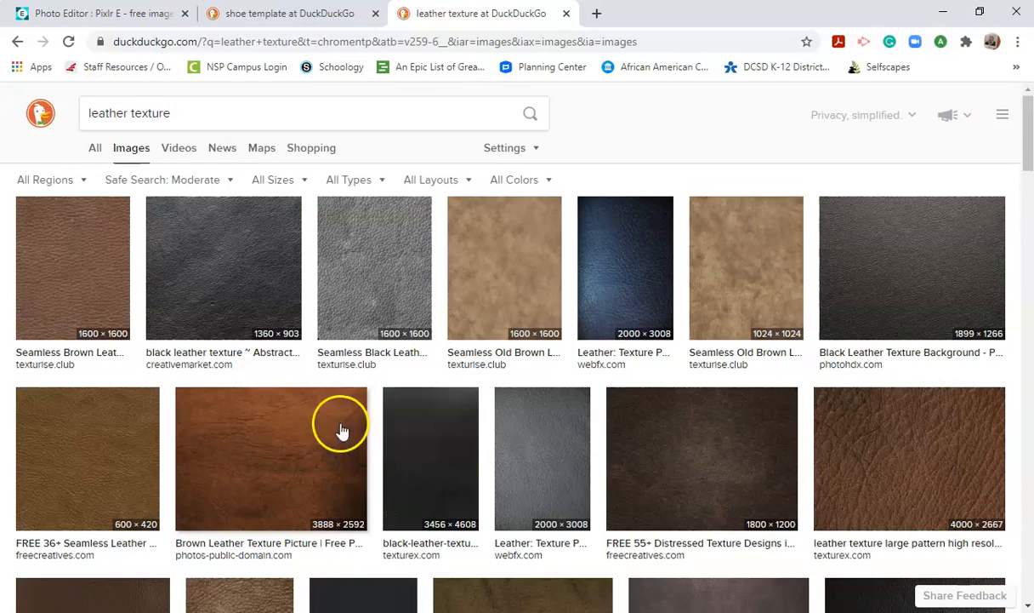
- Refine the image search to "yellow leather texture" and preview the 1024 × 1024 Yellow Leather Texture image from pinterest.com
left_click(89, 112)
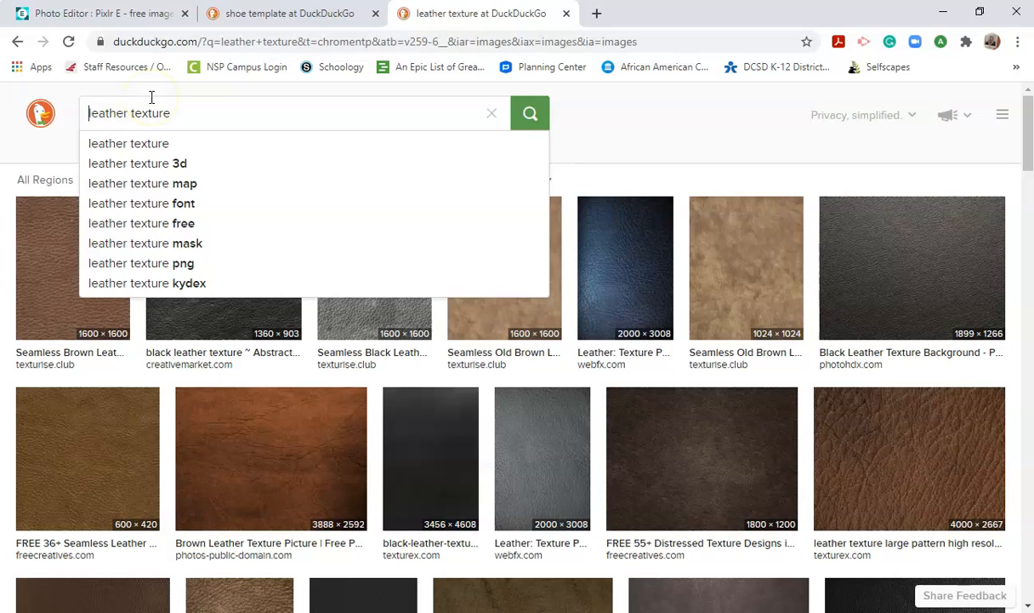
type("yellow")
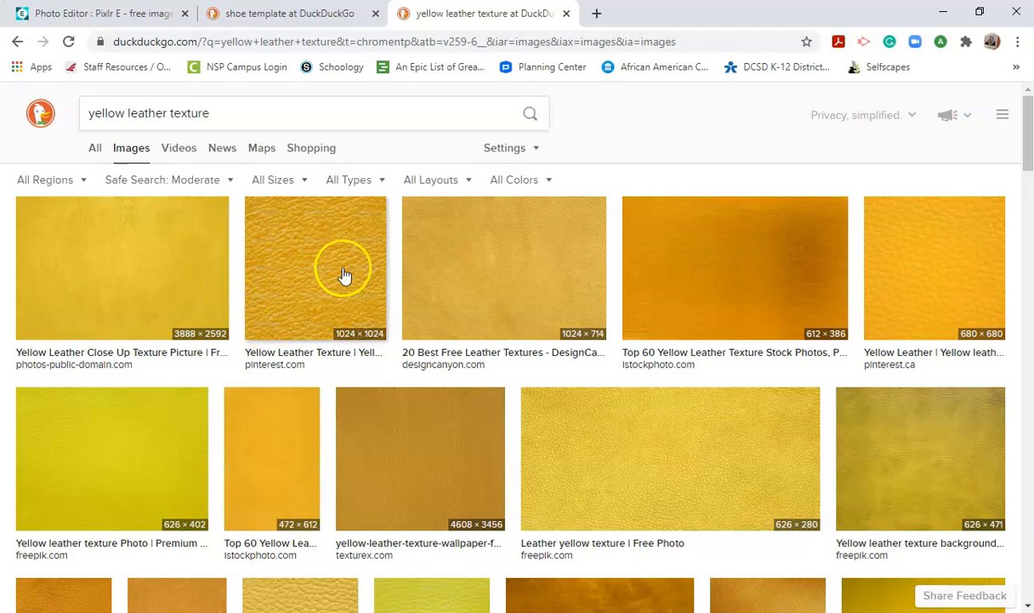
left_click(296, 262)
left_click(315, 445)
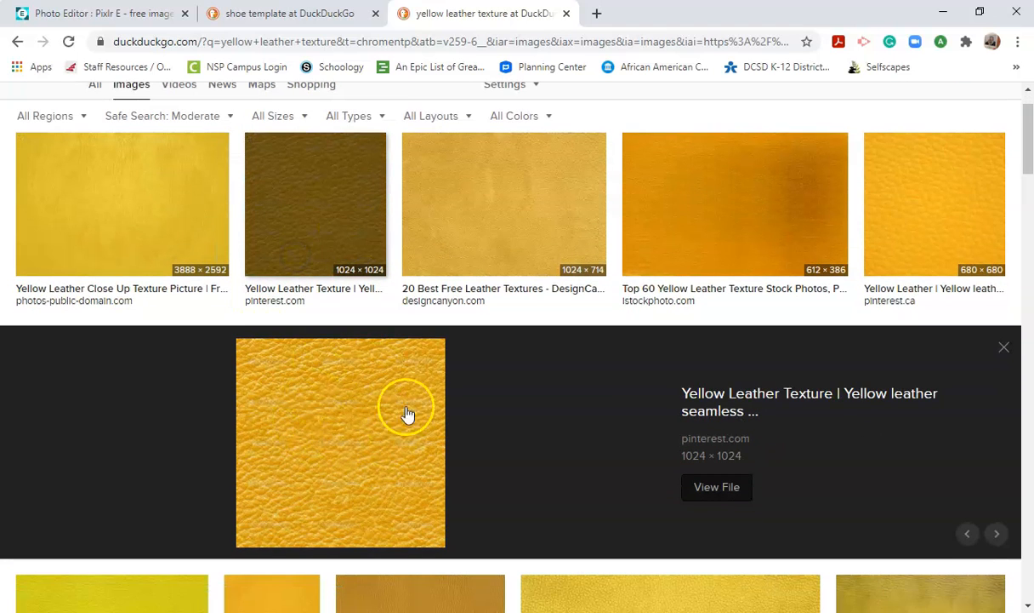
scroll(347, 422, "down", 4)
scroll(345, 421, "up", 3)
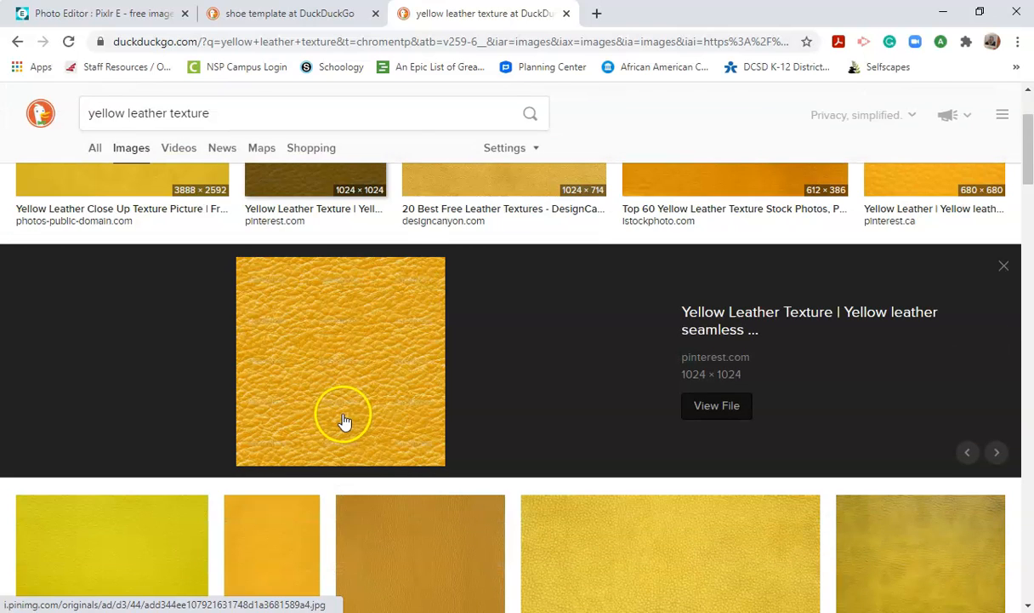
- Copy the previewed yellow leather image to the clipboard and return to the Pixlr E tab
right_click(351, 412)
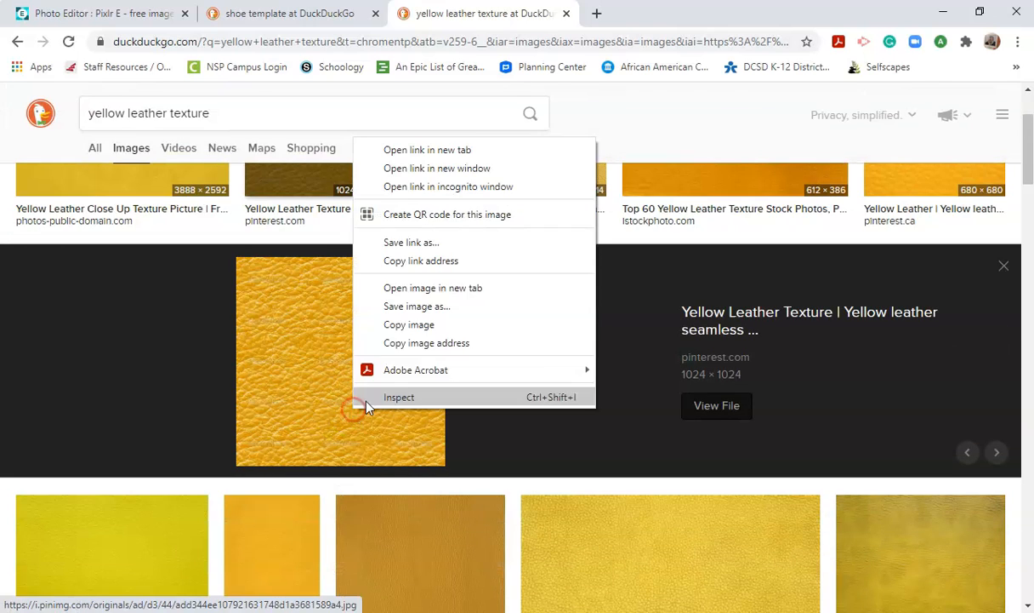
left_click(430, 328)
left_click(98, 12)
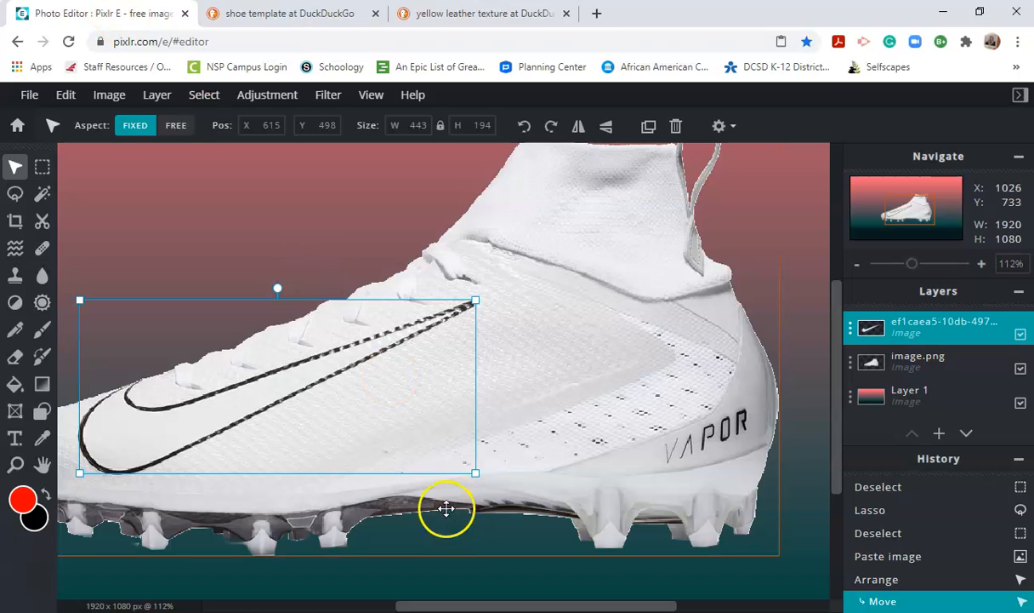
scroll(467, 411, "down", 3)
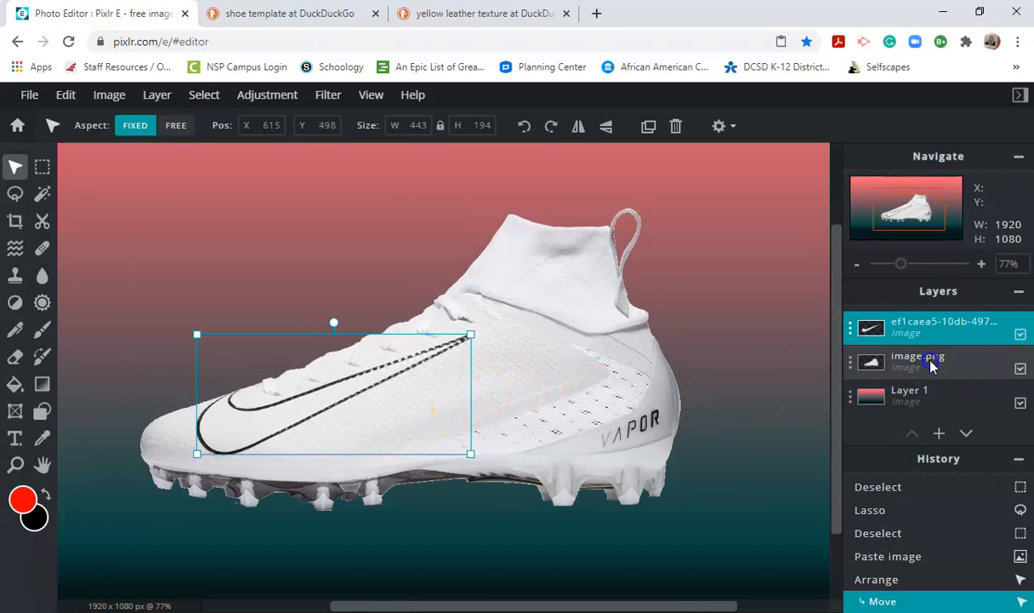
- Paste the yellow leather image above the shoe layer, resize it to about 977 × 942, and place it at X 449, Y 69
left_click(908, 369)
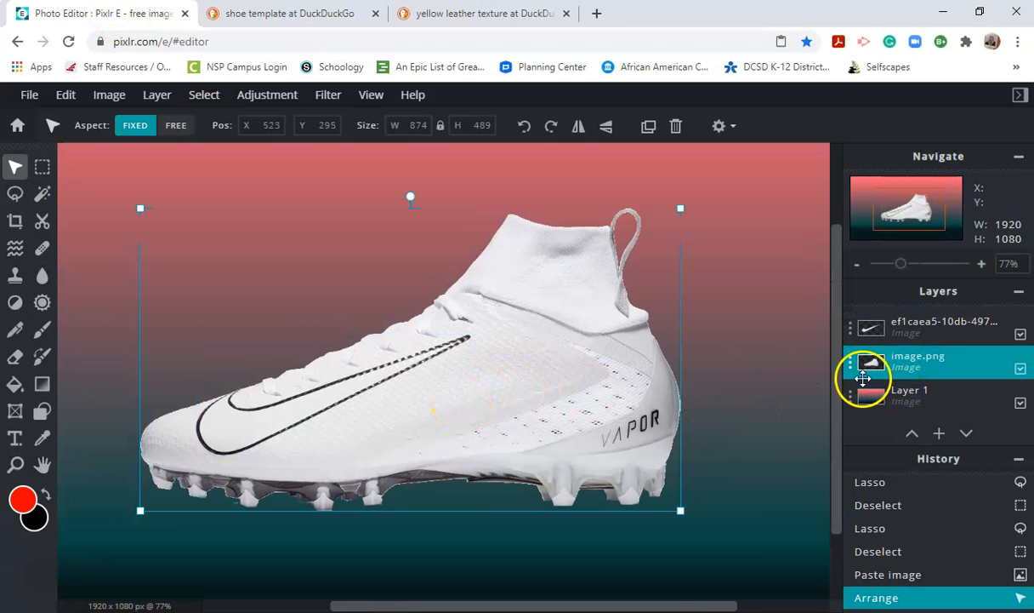
key("ctrl+v")
scroll(551, 347, "down", 2)
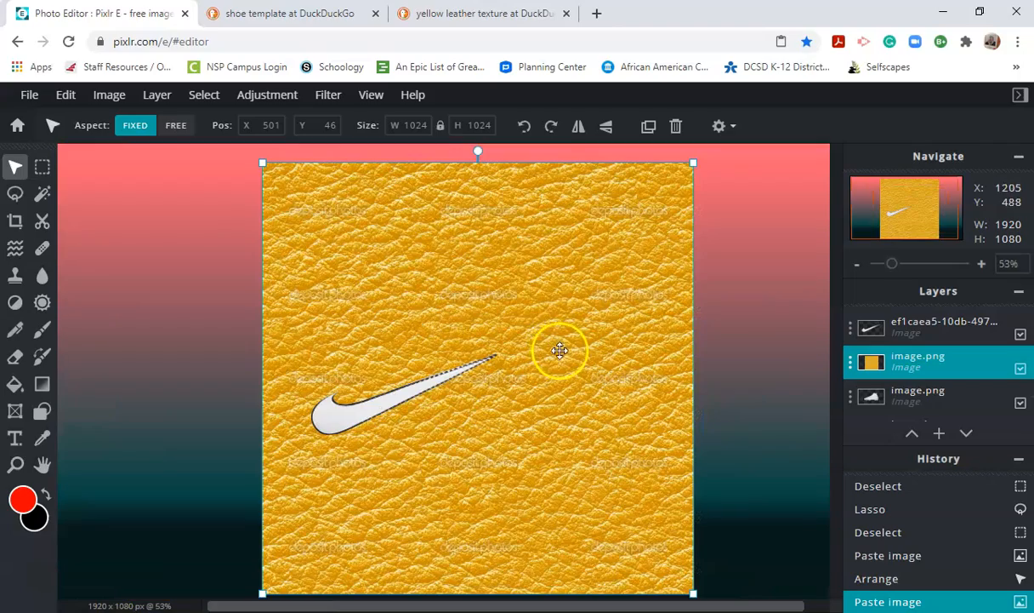
mouse_move(692, 594)
left_mouse_down()
mouse_move(663, 552)
mouse_move(685, 574)
left_mouse_up()
left_click_drag(262, 161, 275, 248)
left_click(451, 333)
left_click_drag(544, 406, 441, 433)
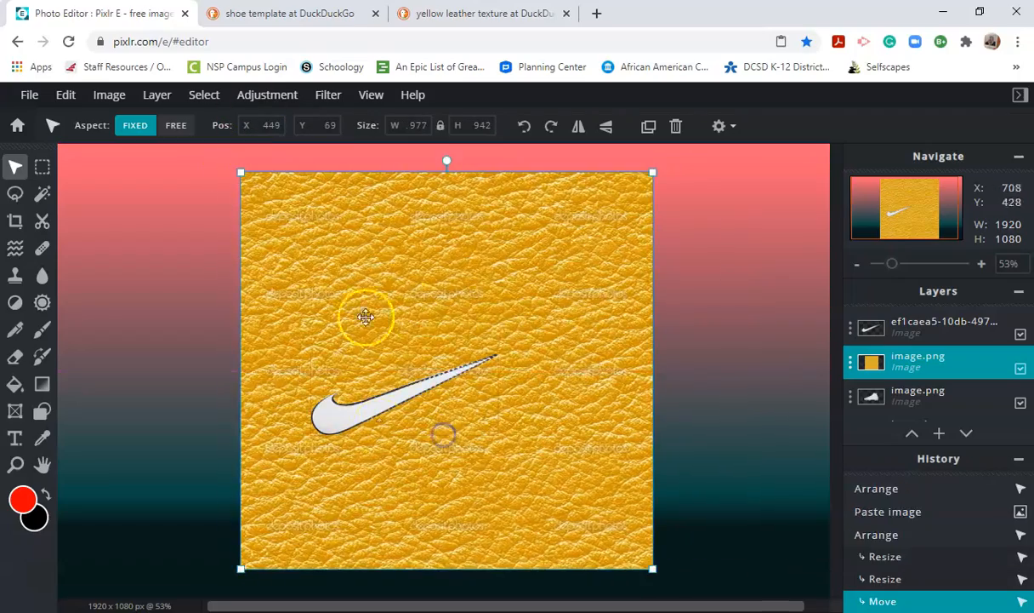
- Hide the yellow leather layer and outline the shoe's front upper with the polygonal Lasso, a selection about 756 × 278 px
left_click(1020, 368)
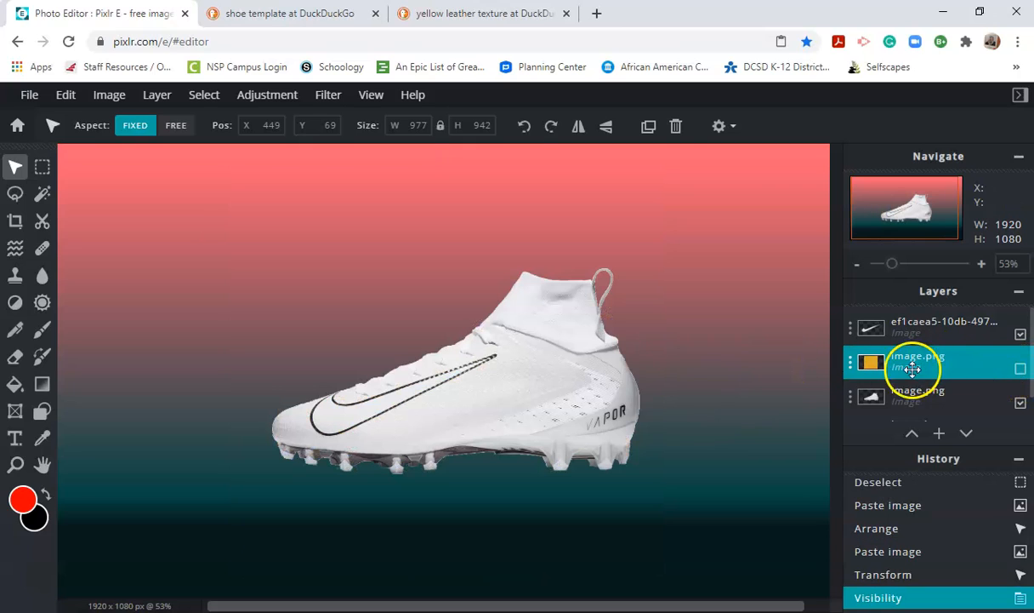
scroll(478, 403, "up", 3)
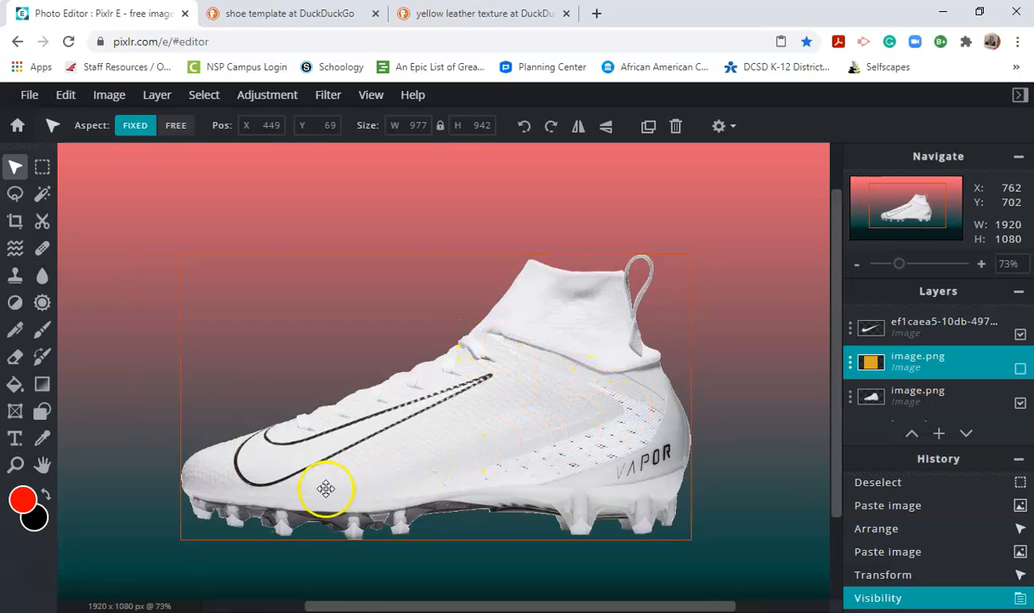
left_click(14, 193)
left_click(149, 128)
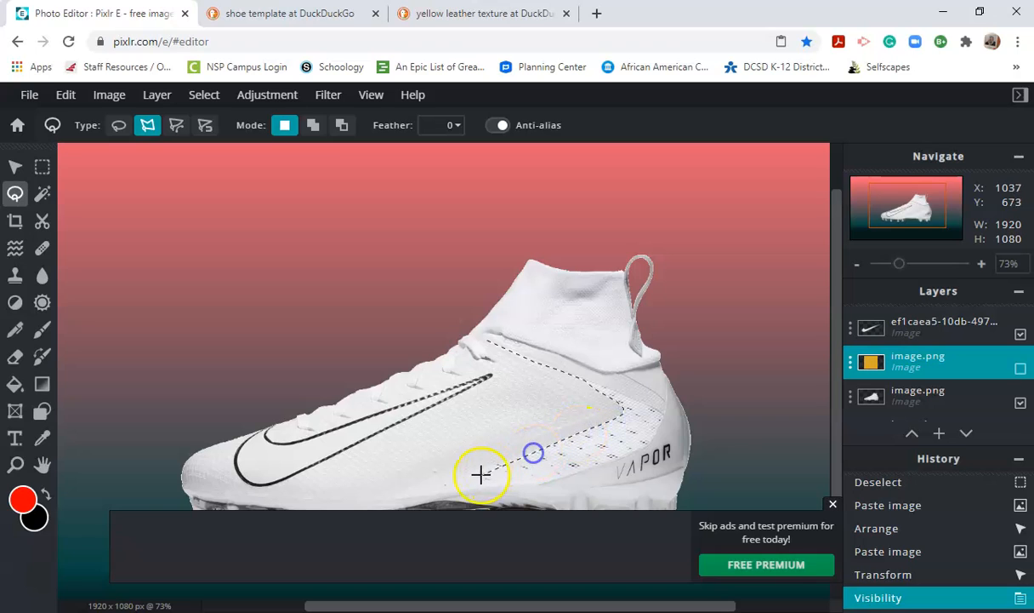
left_click(414, 496)
left_click(285, 500)
left_click(188, 489)
left_click(184, 472)
left_click(226, 443)
left_click(291, 417)
left_click(351, 399)
left_click(389, 380)
left_click(468, 346)
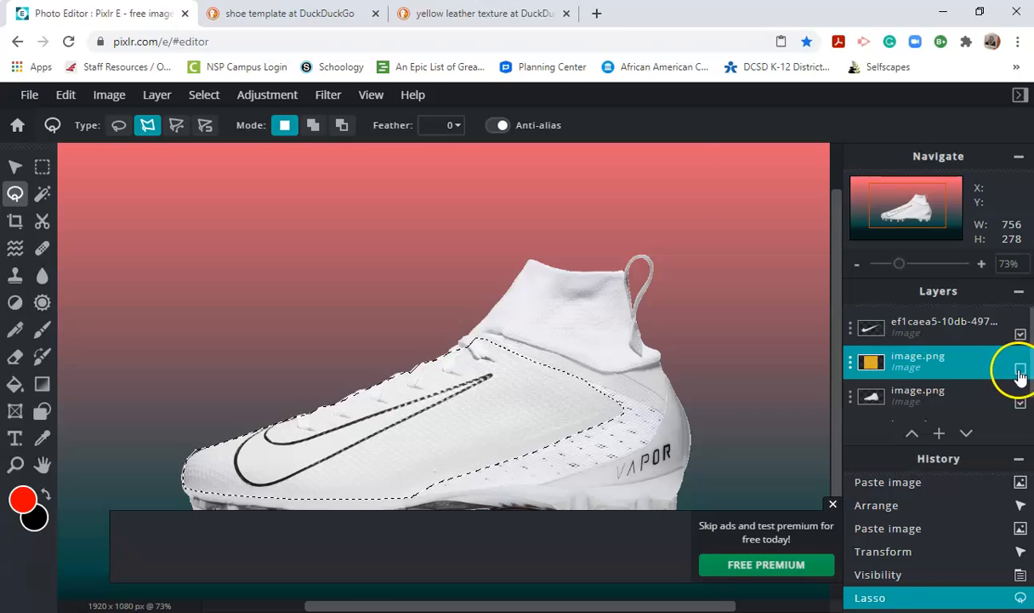
- Show the yellow leather layer, clear everything outside the upper's outline by inverting the selection, and deselect
left_click(1021, 368)
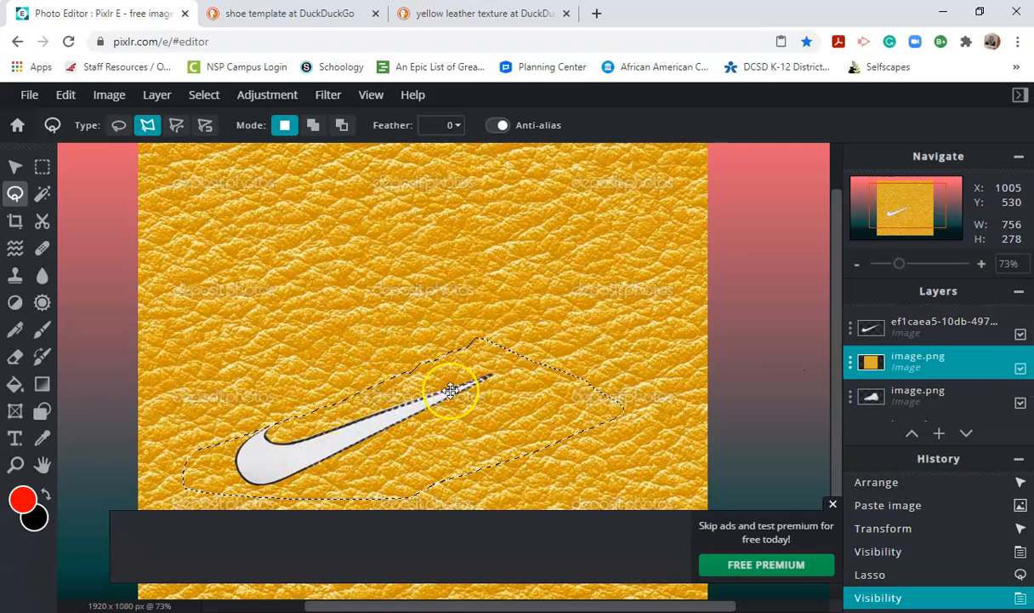
left_click(833, 503)
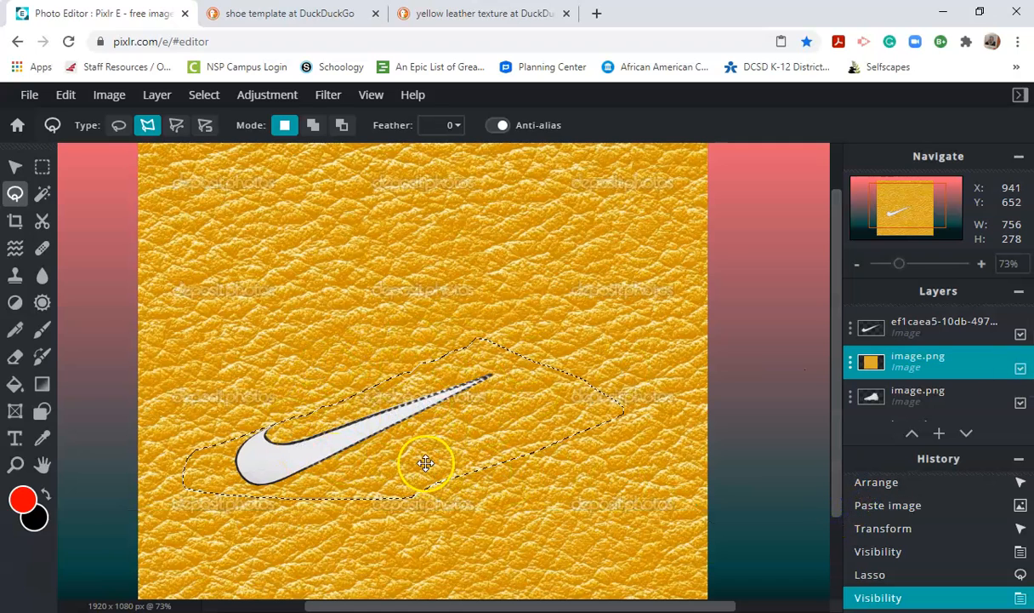
left_click(202, 97)
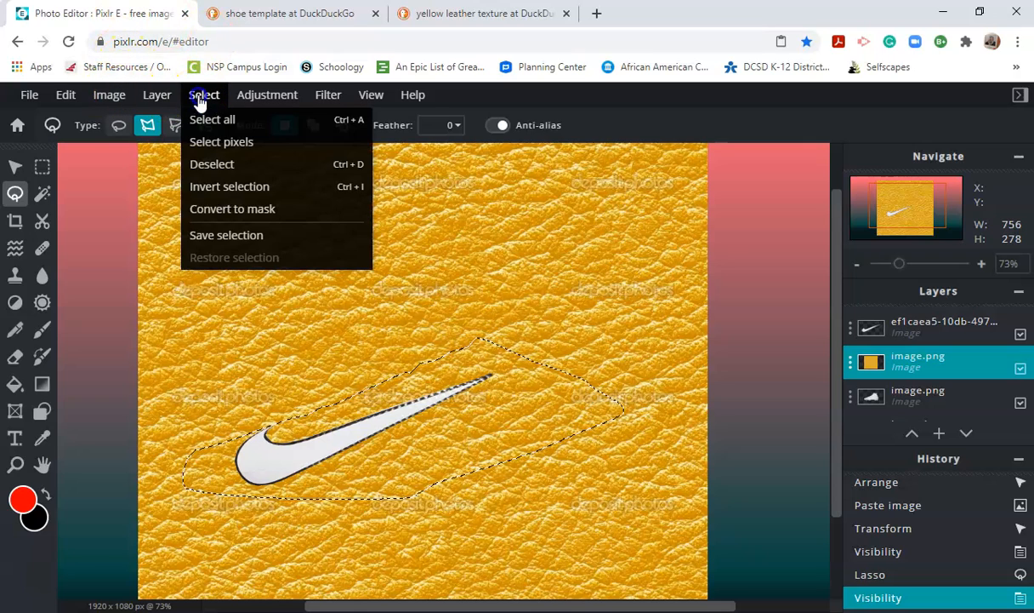
left_click(232, 187)
key("Delete")
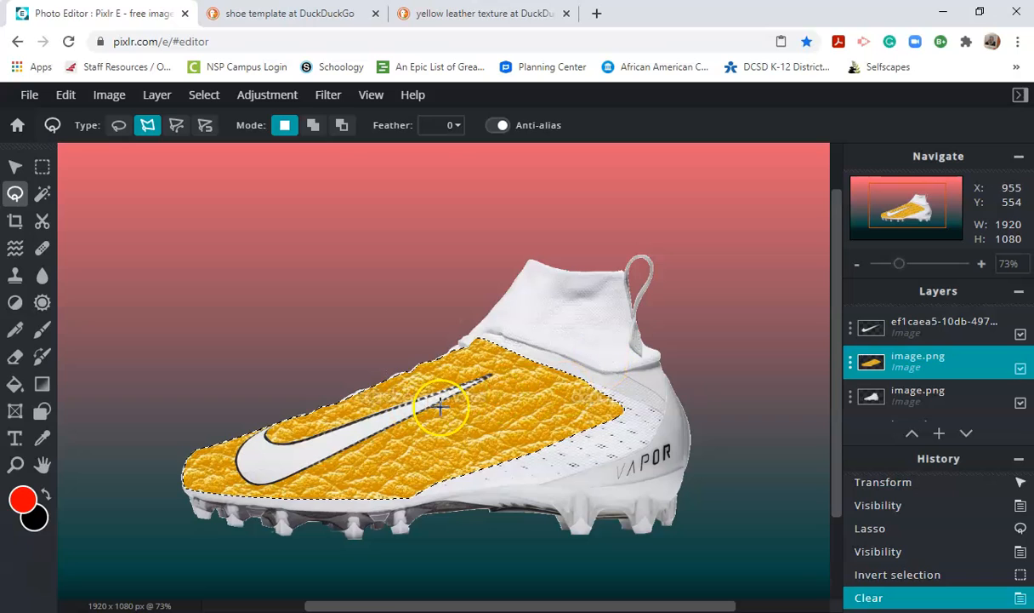
key("alt")
key("ctrl+d")
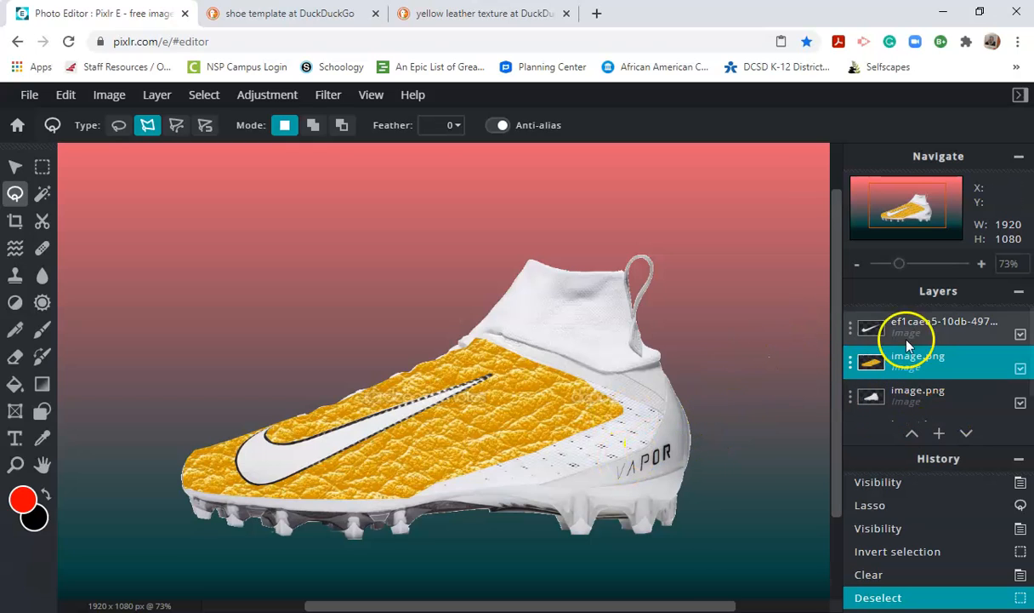
- Switch to the DuckDuckGo image search tab, search for "mountains", and browse the results
left_click(479, 10)
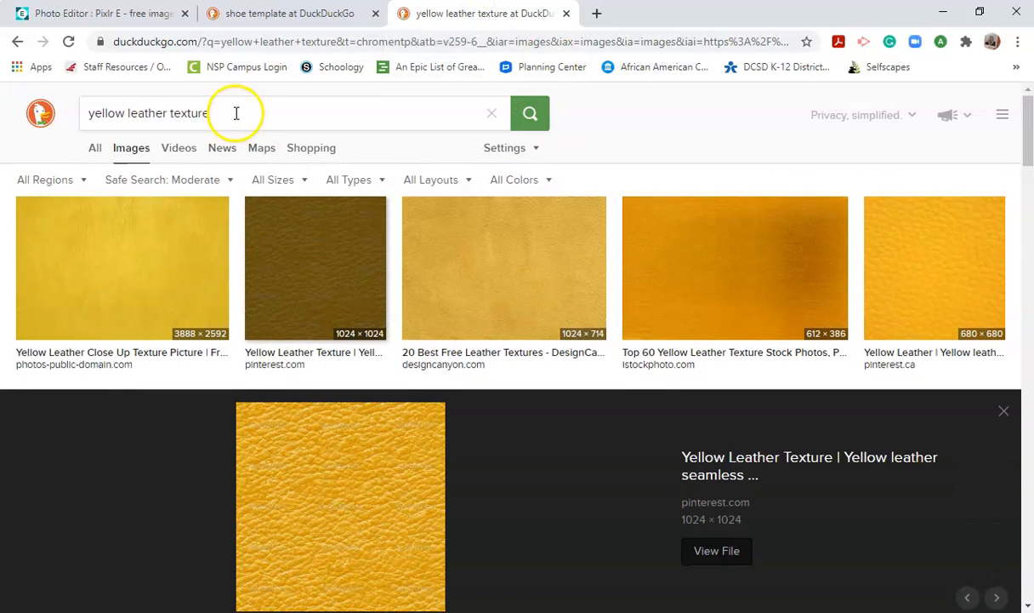
triple_click(145, 108)
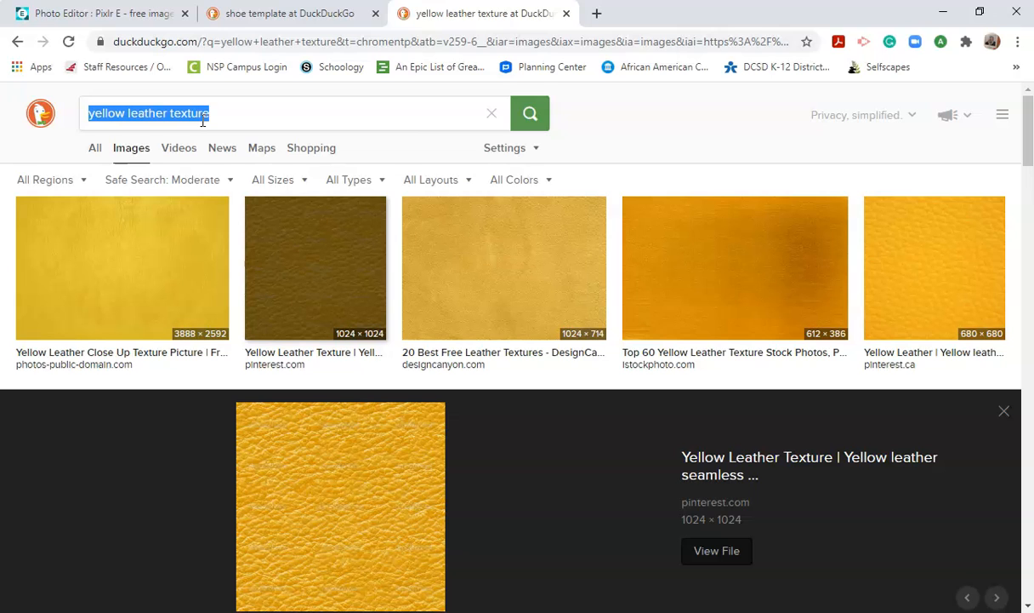
type("mountains")
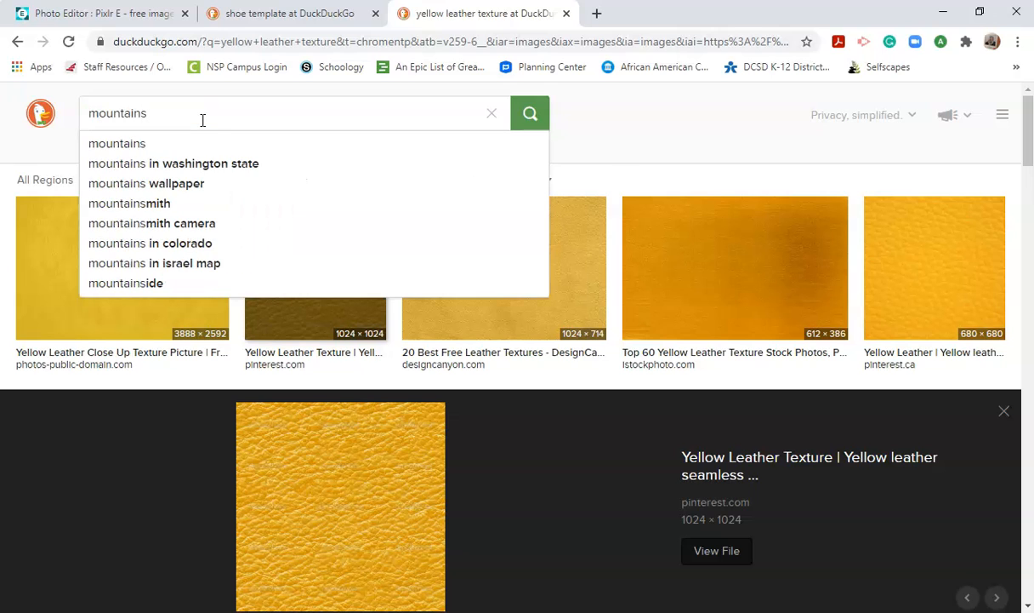
key("Return")
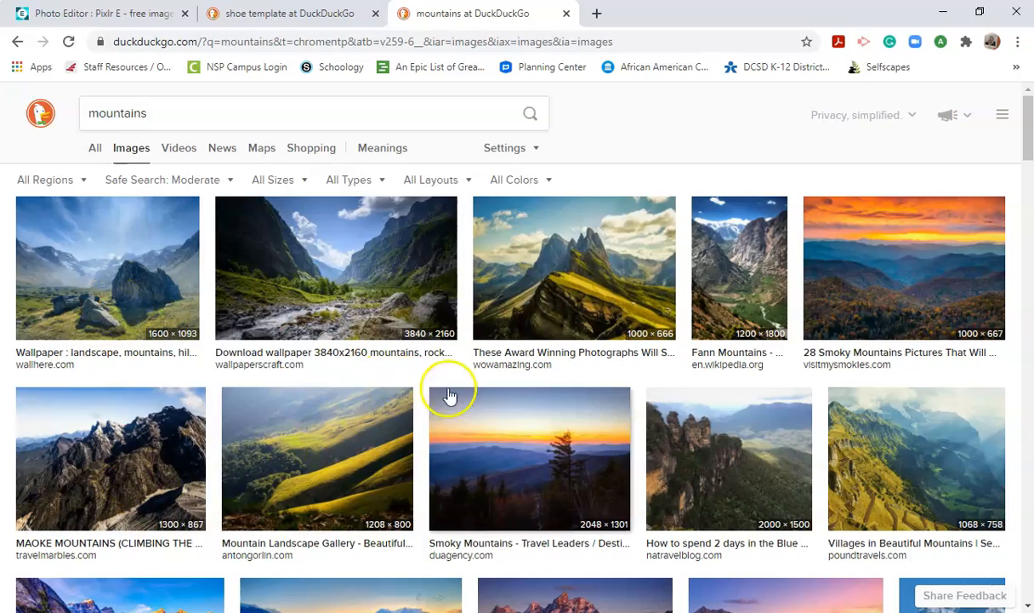
scroll(450, 395, "down", 5)
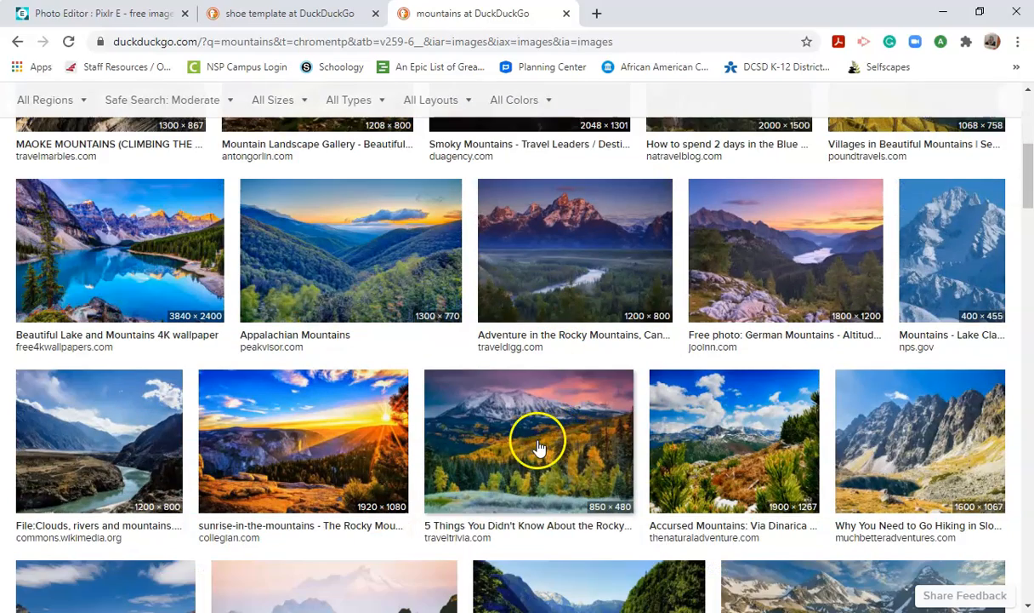
scroll(539, 447, "up", 5)
- Search for "galaxy picture" and copy the 2560 × 1600 "Android Wallpaper: Not that Galaxy" image from phandroid.com
double_click(96, 114)
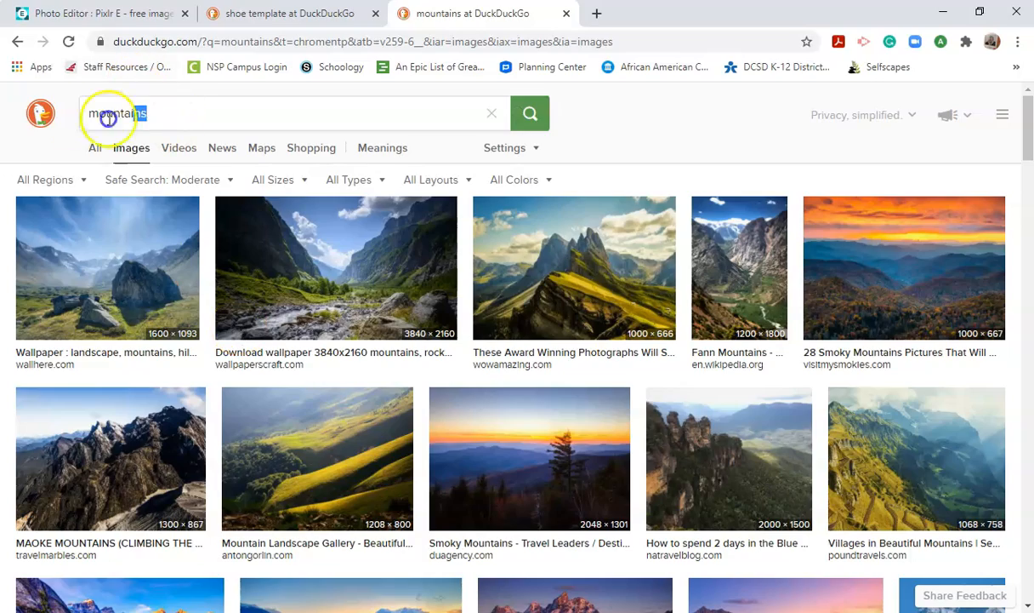
type("galaxy picture")
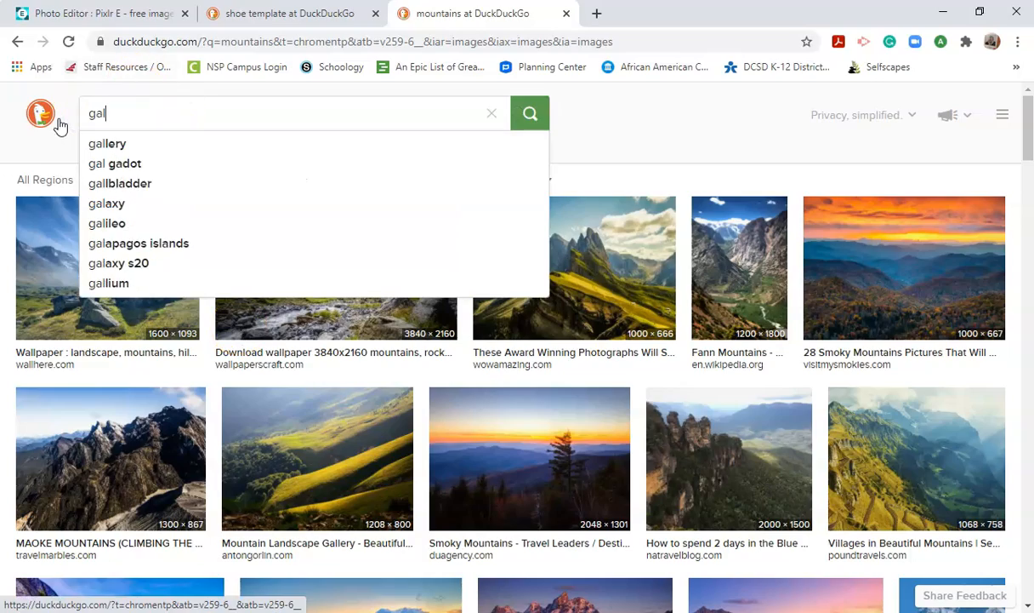
key("Return")
scroll(633, 349, "down", 2)
right_click(326, 173)
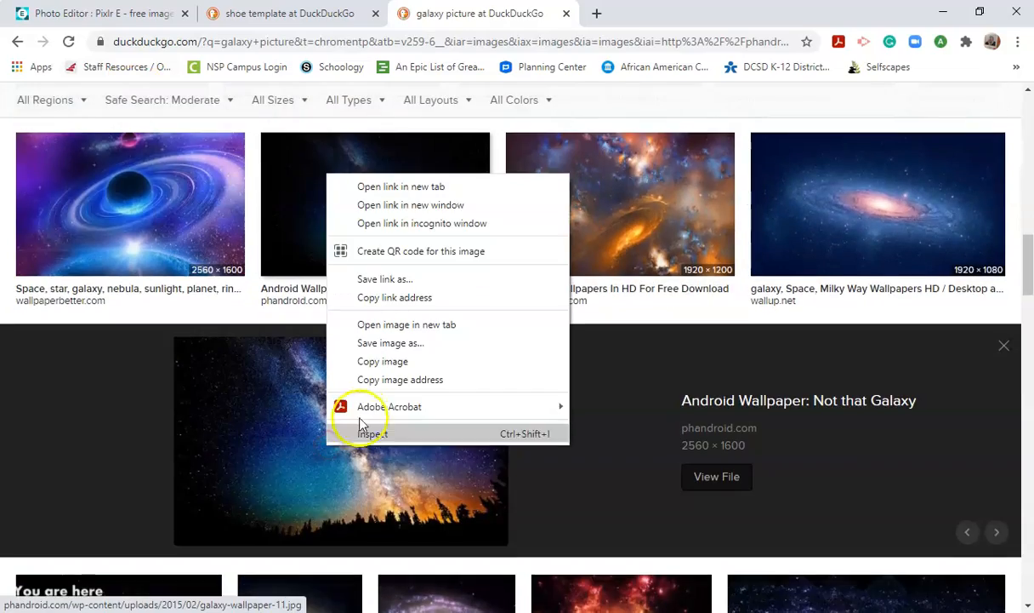
left_click(400, 364)
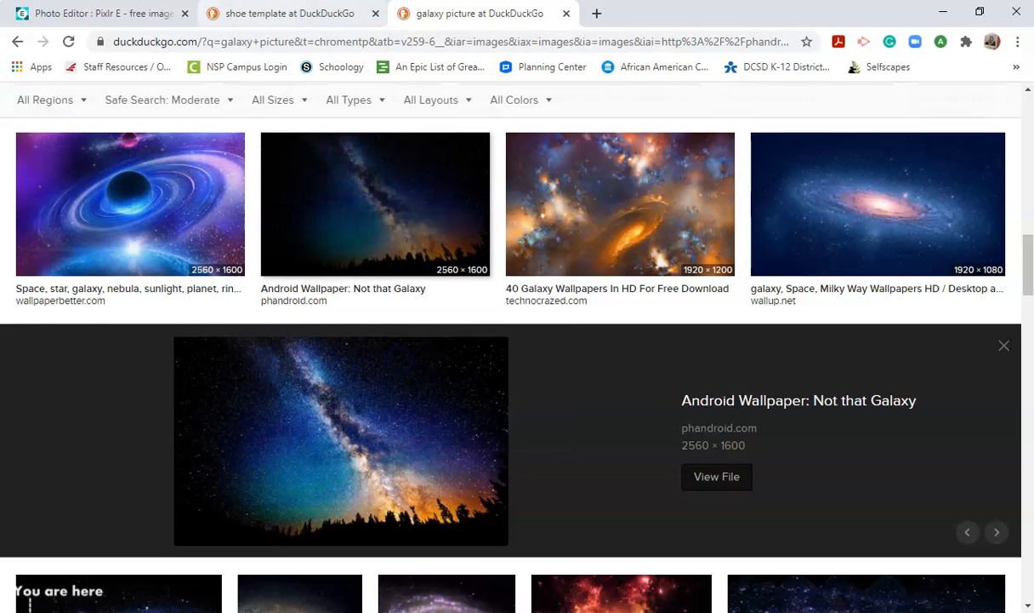
- Return to the Pixlr E tab and paste the galaxy image above the yellow leather layer
left_click(148, 15)
key("ctrl+v")
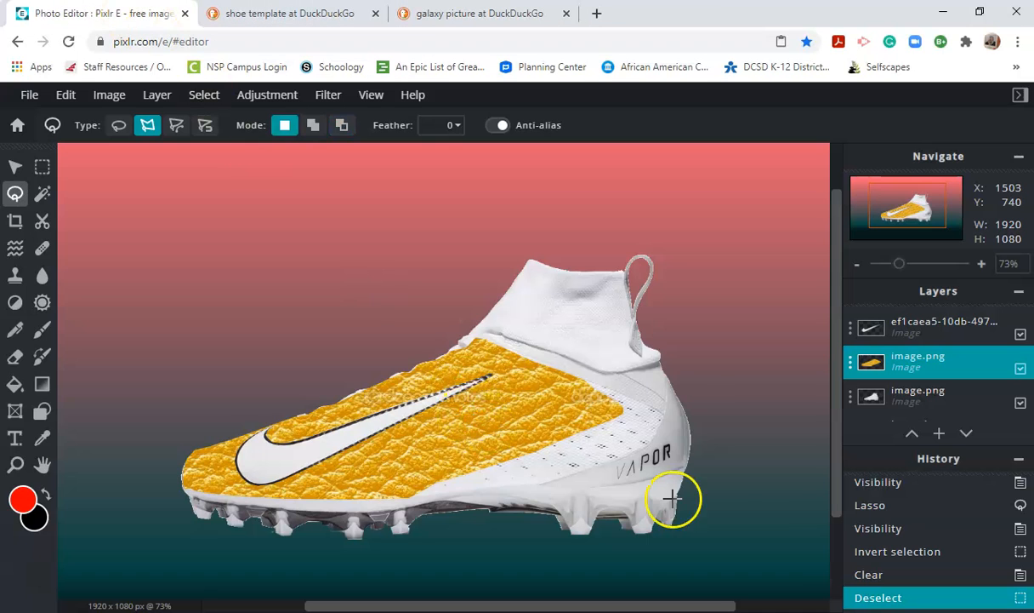
key("ctrl+v")
key("ctrl+v")
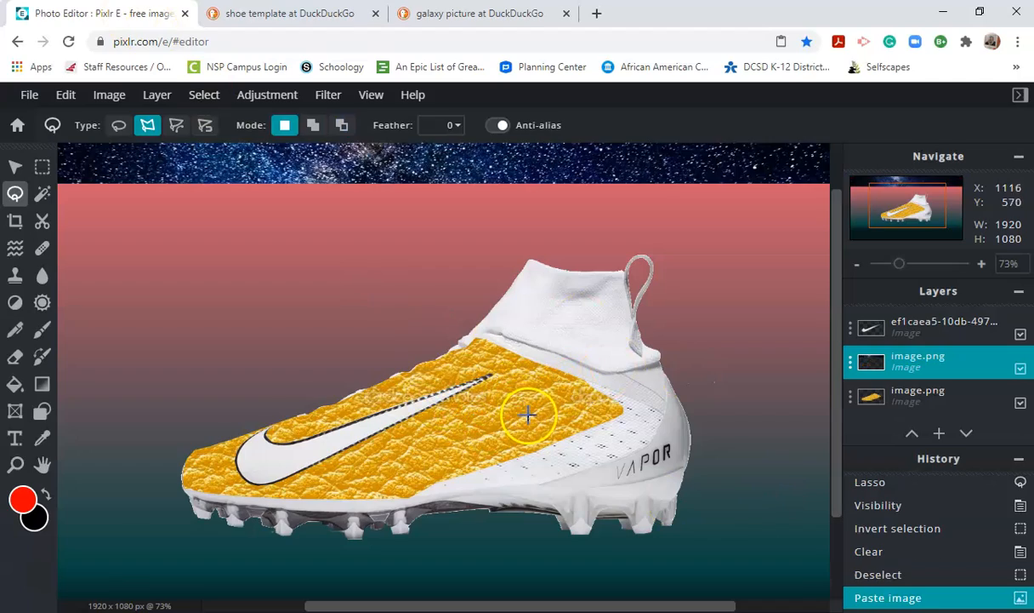
- Try hiding the yellow leather layer, and undo that change and the galaxy image paste
left_click(1021, 403)
key("ctrl+z")
key("ctrl+z")
- Paste the galaxy image again and move it over the shoe to X 27, Y 261
key("ctrl+v")
key("v")
mouse_move(541, 189)
left_mouse_down()
mouse_move(366, 561)
mouse_move(311, 511)
mouse_move(318, 527)
left_mouse_up()
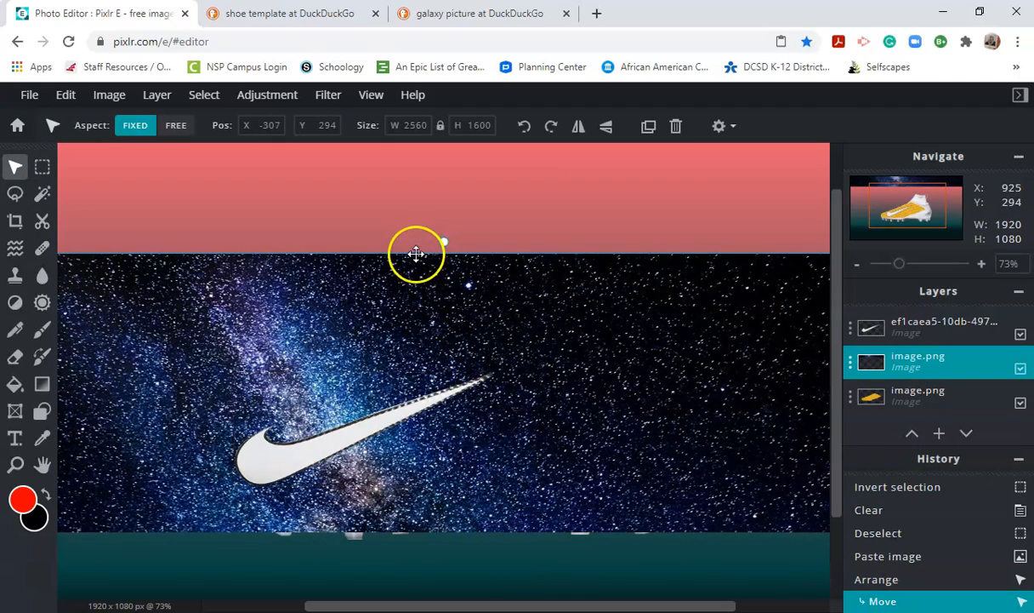
left_click_drag(501, 489, 696, 478)
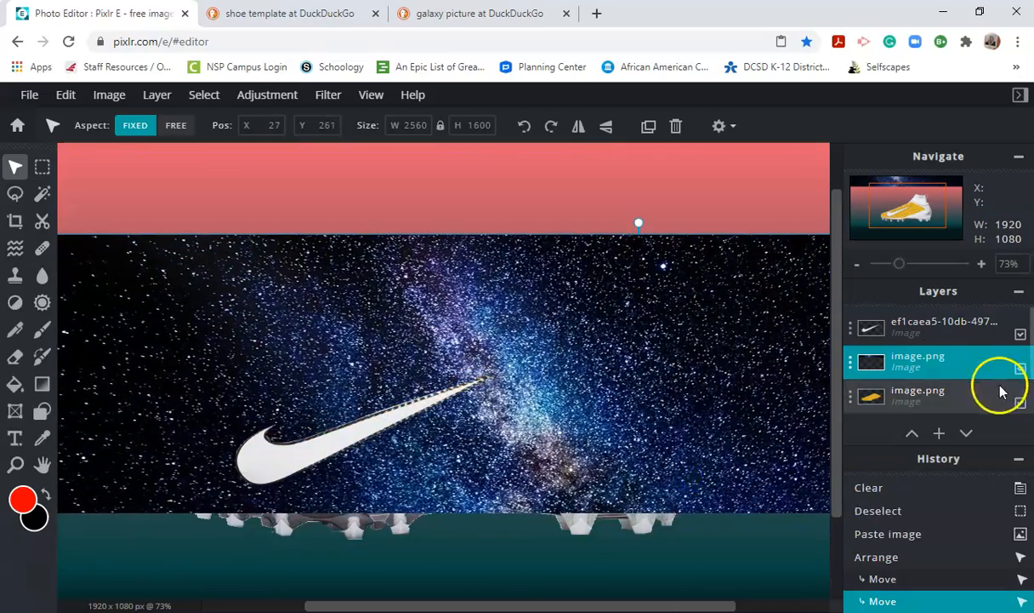
- Hide both the galaxy layer and the yellow leather layer
left_click_drag(1022, 392, 1024, 375)
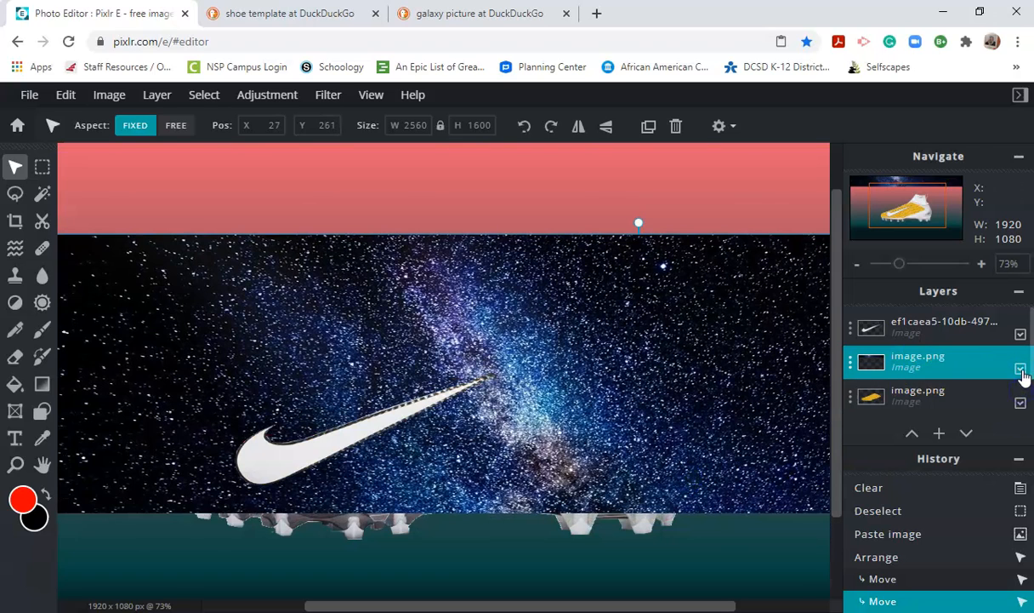
left_click(1021, 369)
left_click(1022, 399)
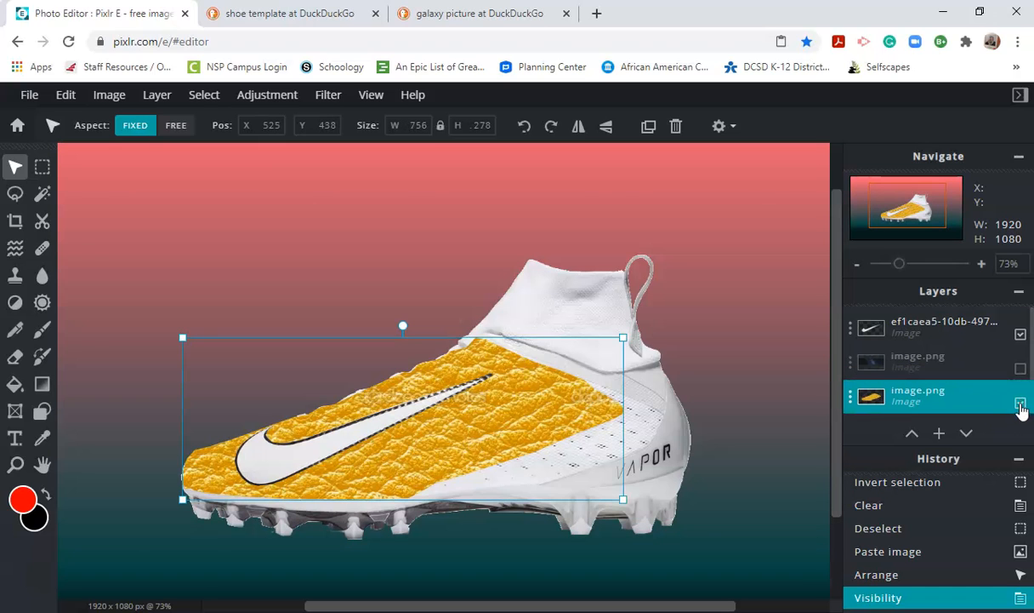
left_click(1022, 404)
- On the shoe layer, outline the ankle collar and its pull loop with the polygonal Lasso, about 322 × 209 px
scroll(989, 374, "down", 1)
left_click(944, 364)
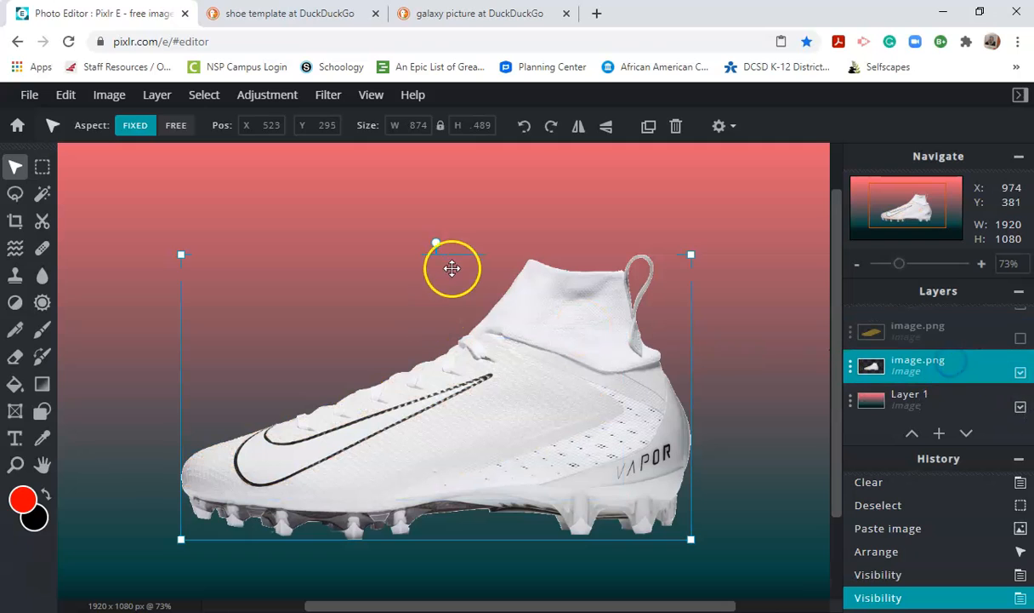
left_click(15, 193)
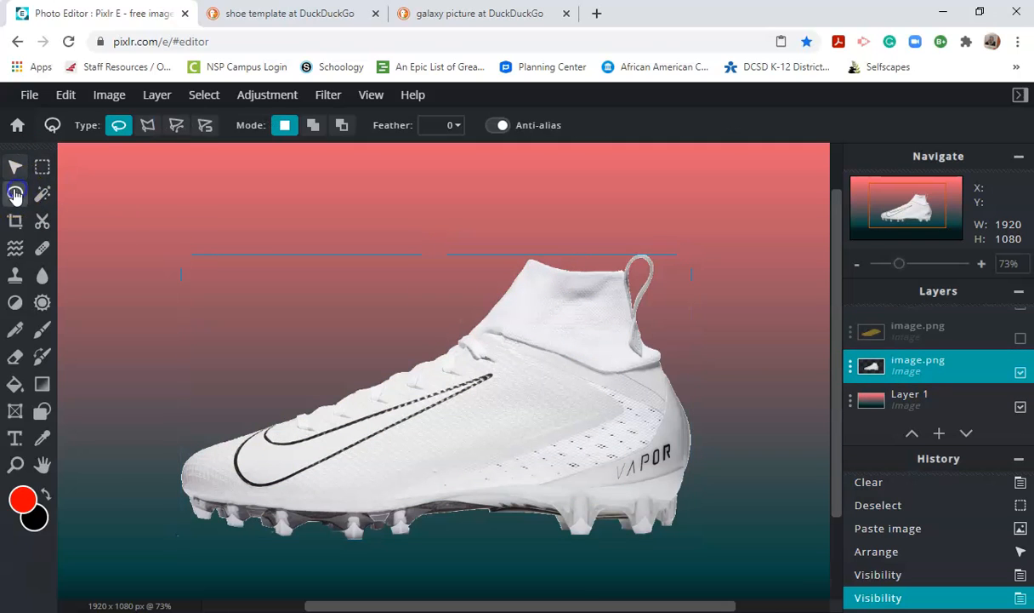
left_click(150, 132)
left_click(530, 265)
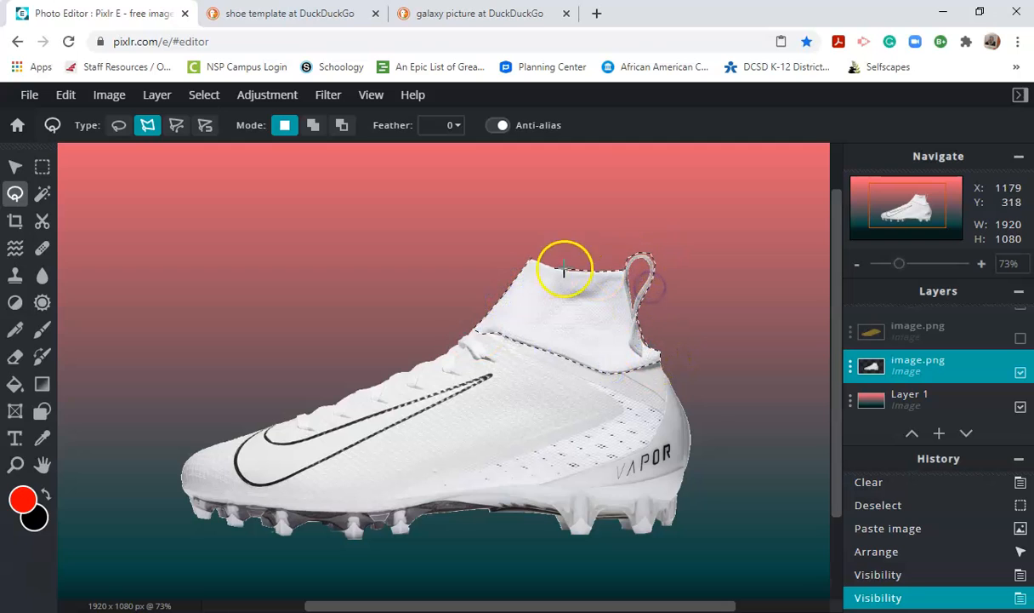
left_click(531, 255)
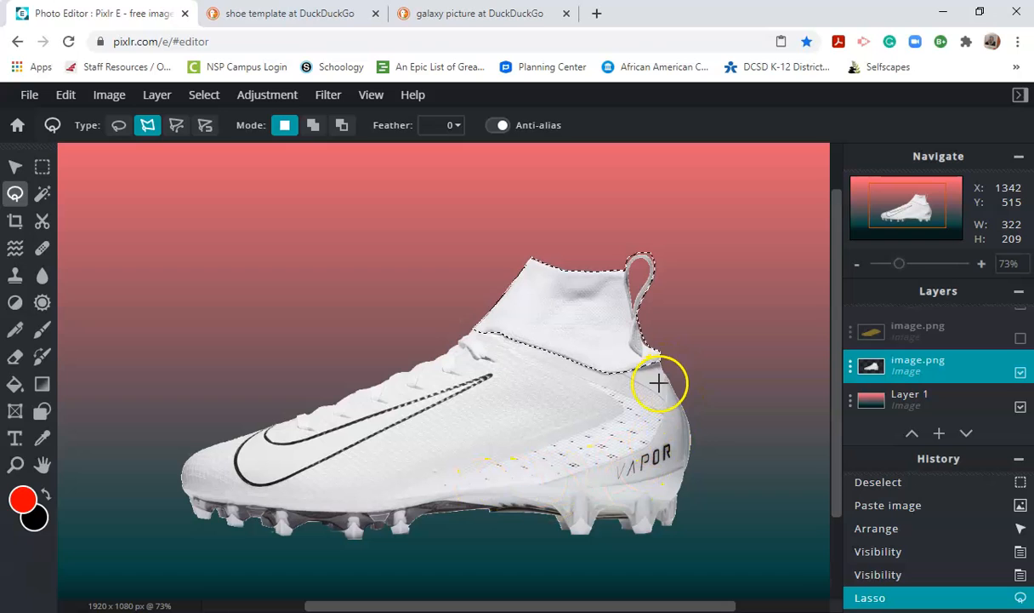
- Add the heel panel carrying the VAPOR lettering to the collar selection with the polygonal Lasso
left_click(313, 130)
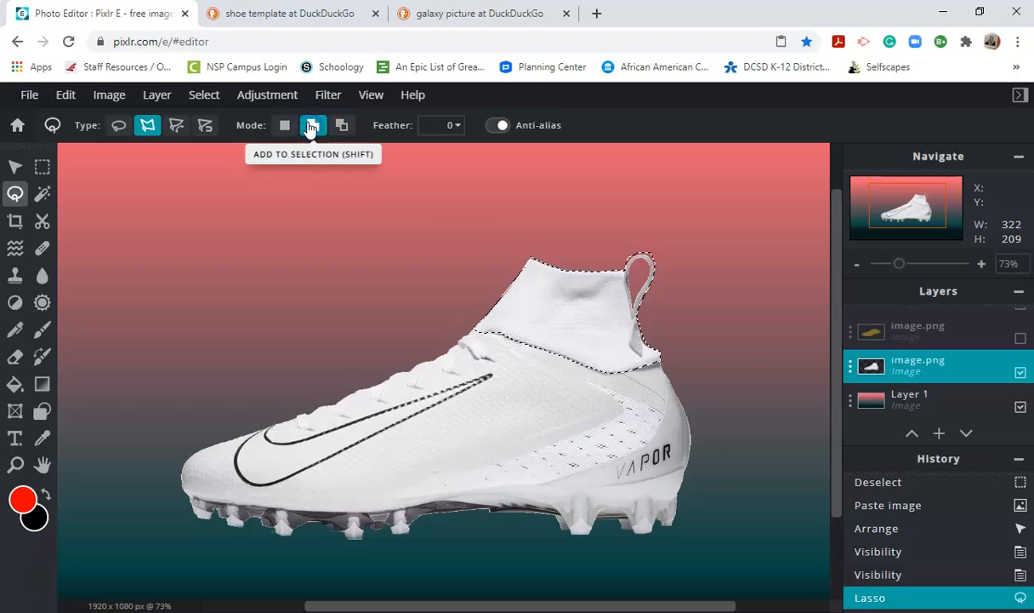
left_click(666, 376)
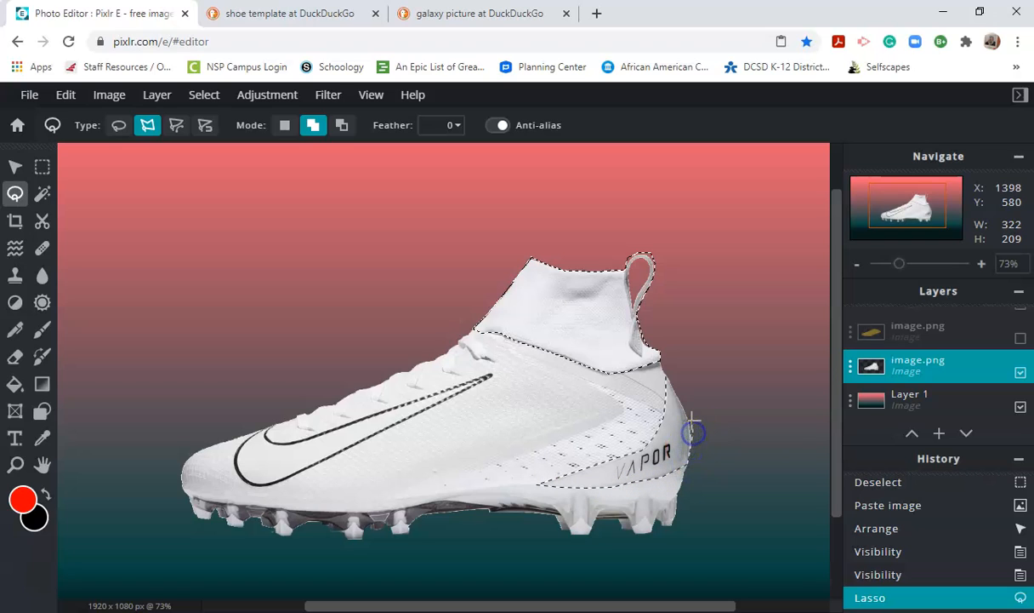
left_click(665, 376)
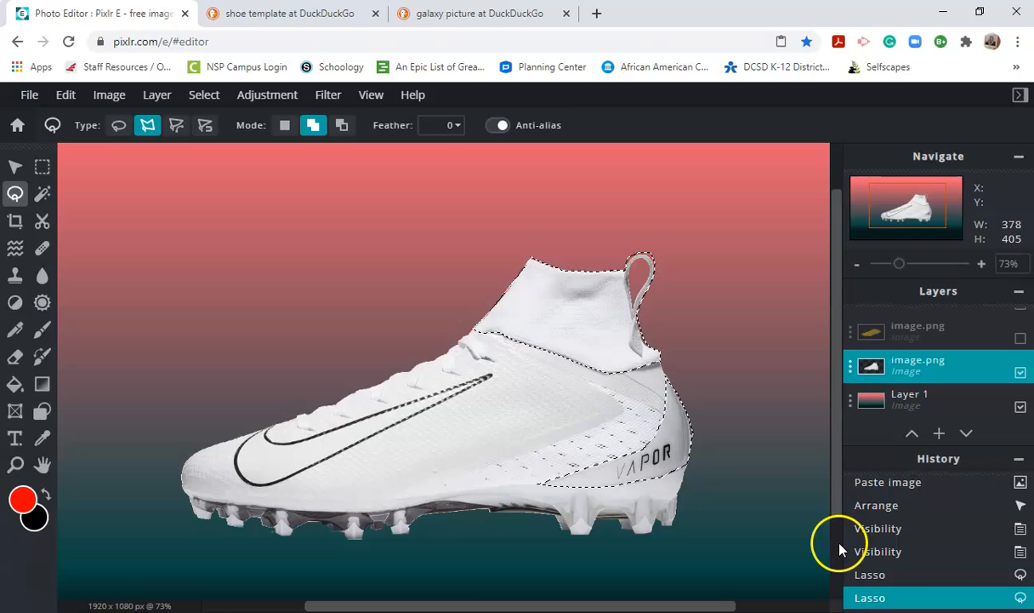
scroll(993, 368, "up", 2)
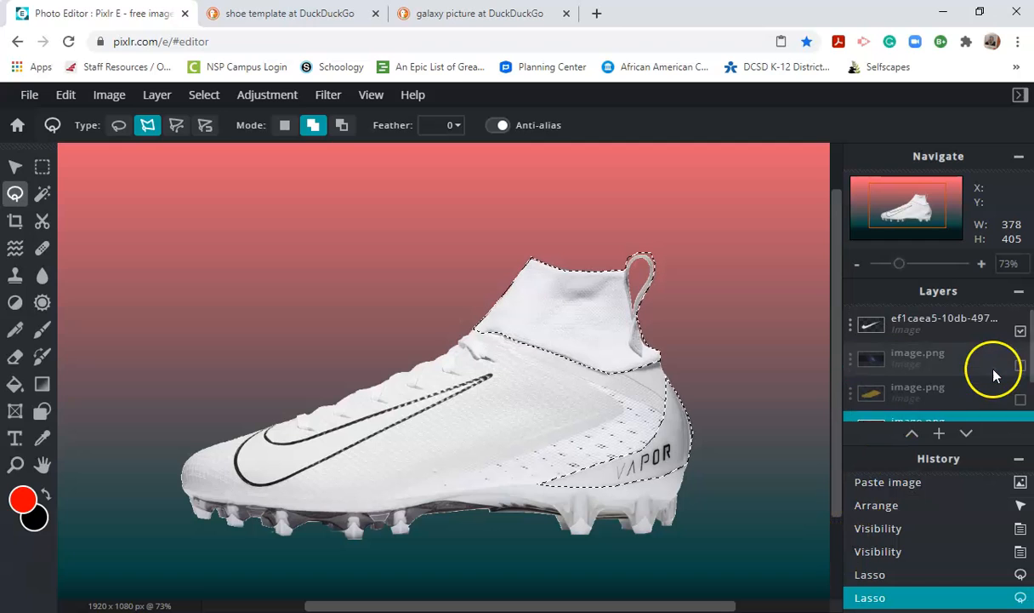
- Show the galaxy layer, clear everything on it outside the collar and heel selection using an inverted selection, and deselect
left_click(1021, 368)
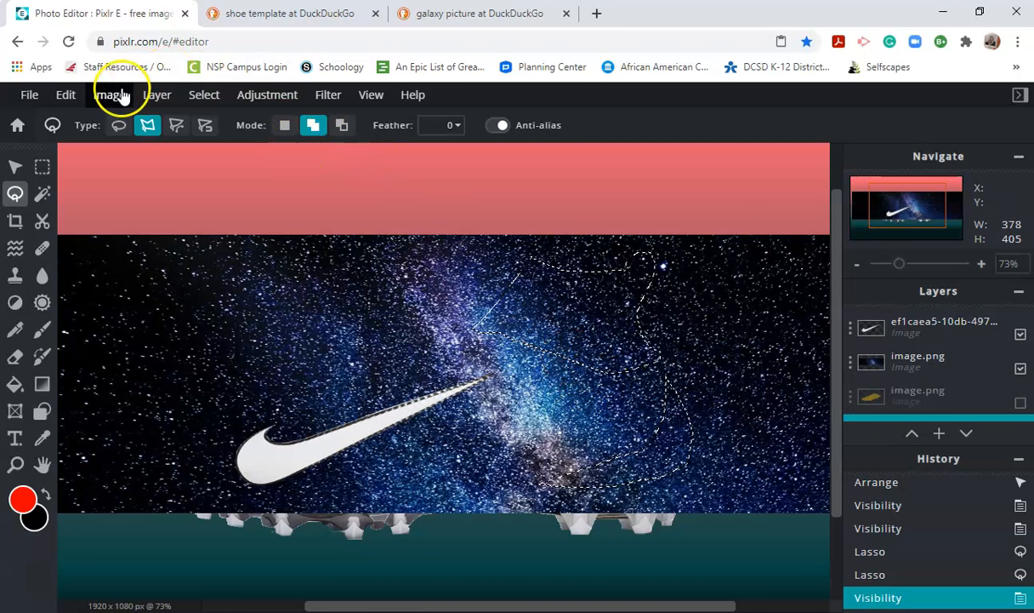
left_click(206, 97)
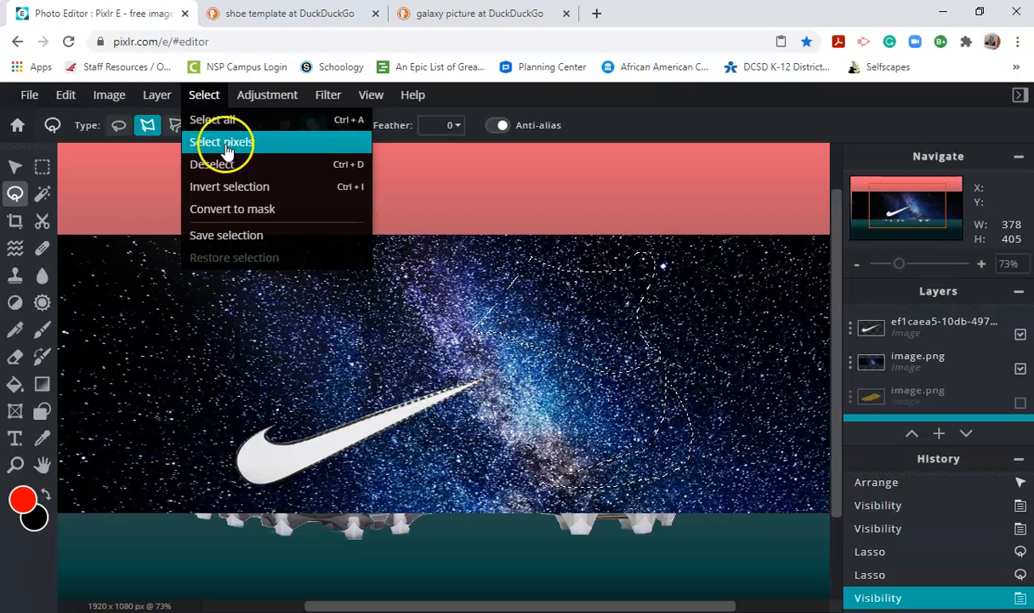
left_click(231, 187)
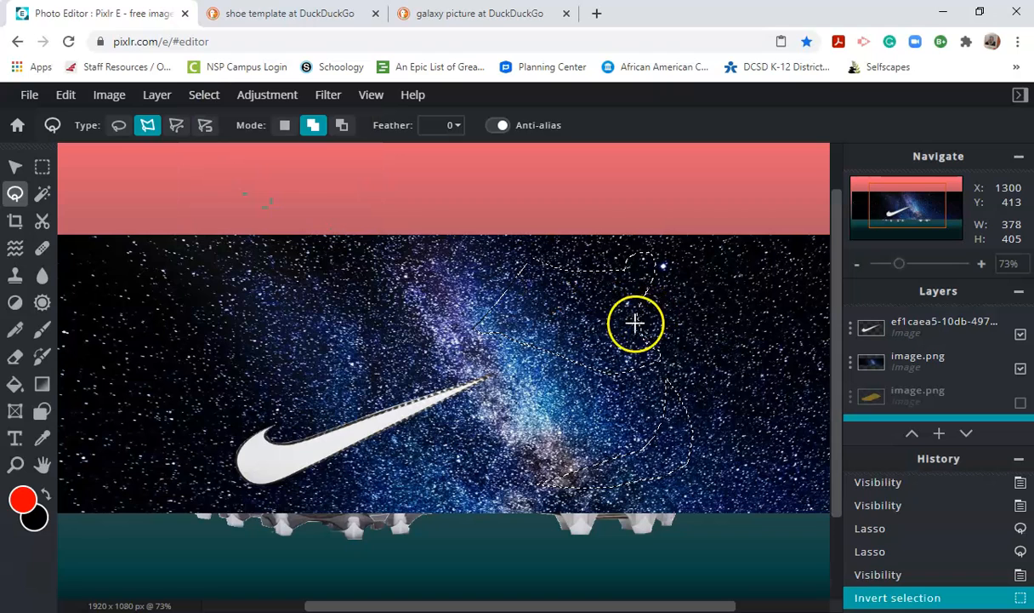
left_click(917, 360)
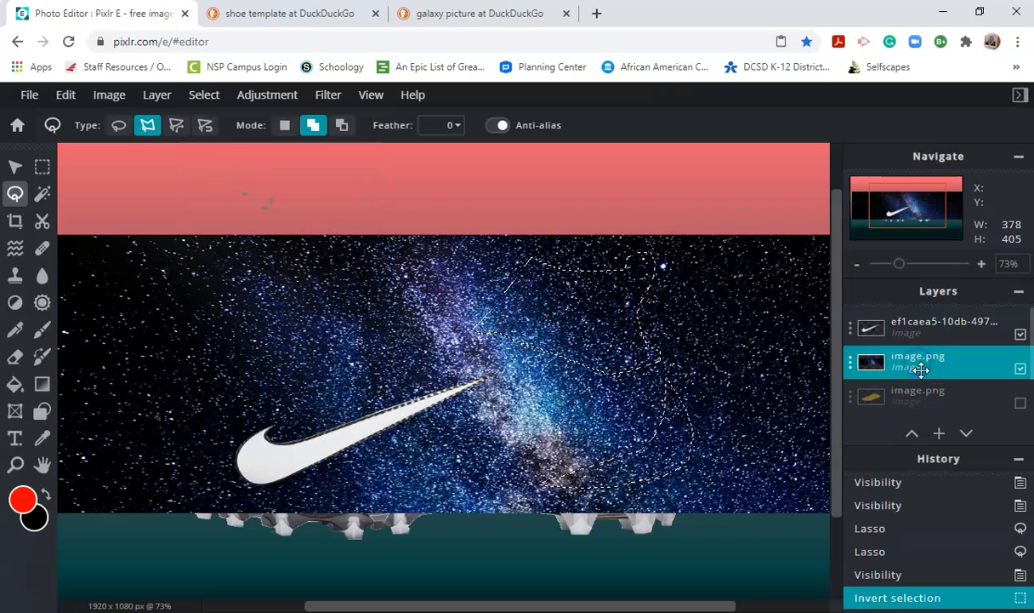
left_click(936, 366)
key("Delete")
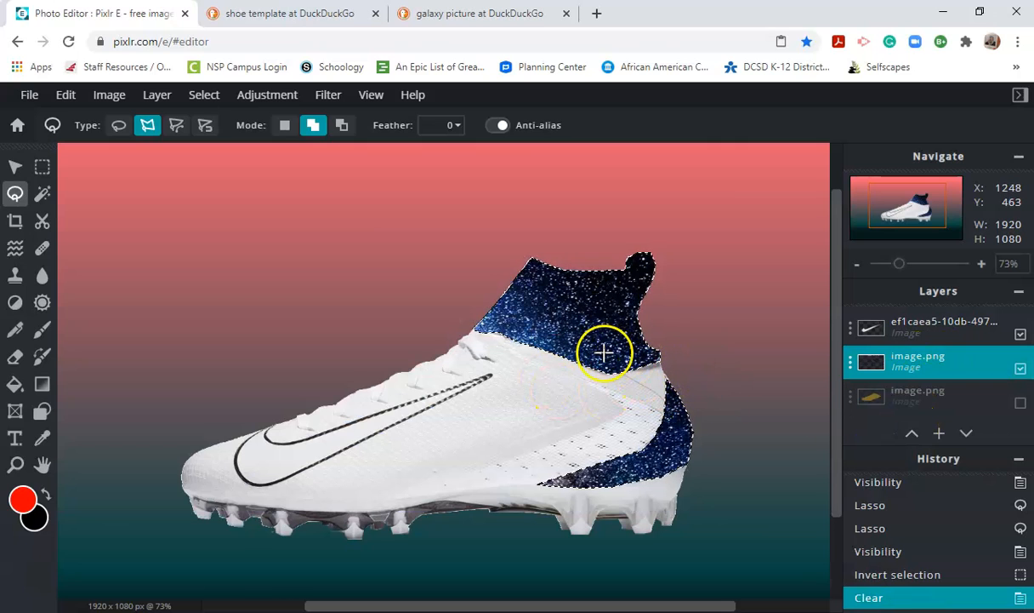
key("ctrl+d")
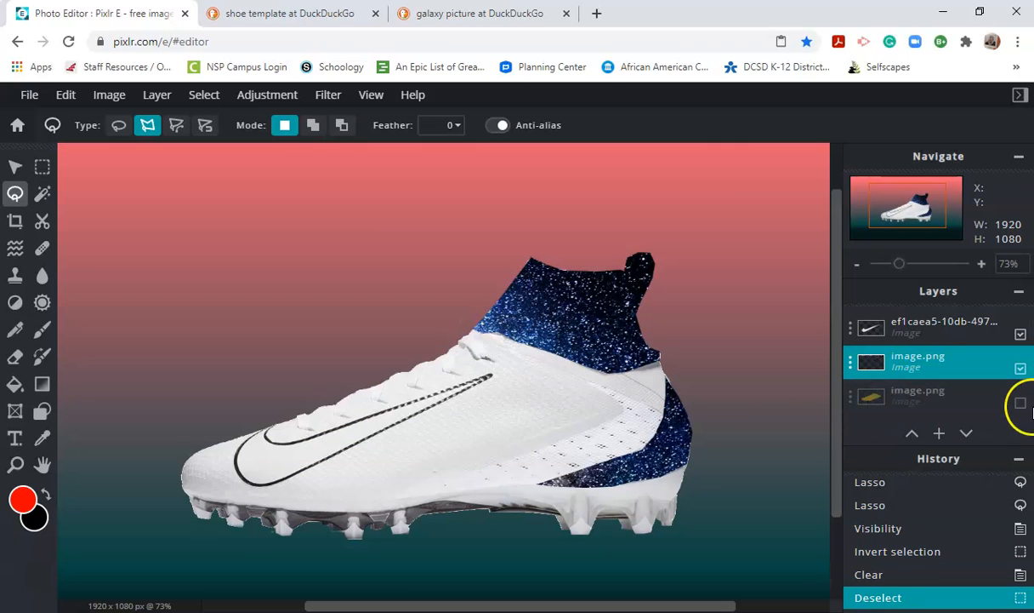
- Preview the yellow leather together with the galaxy panels, and hide both texture layers
left_click(1021, 403)
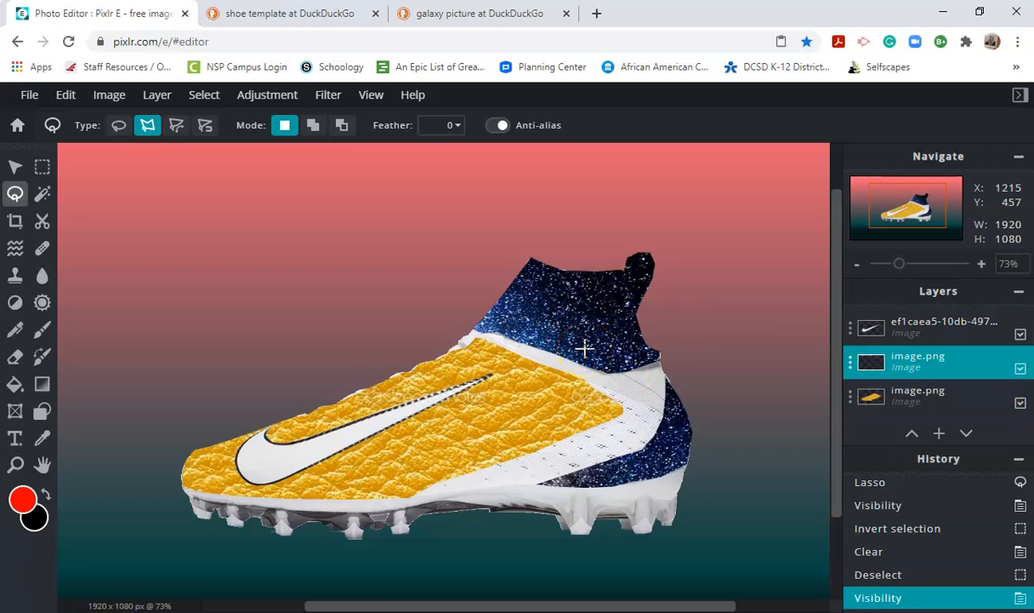
left_click(1020, 370)
left_click(1020, 405)
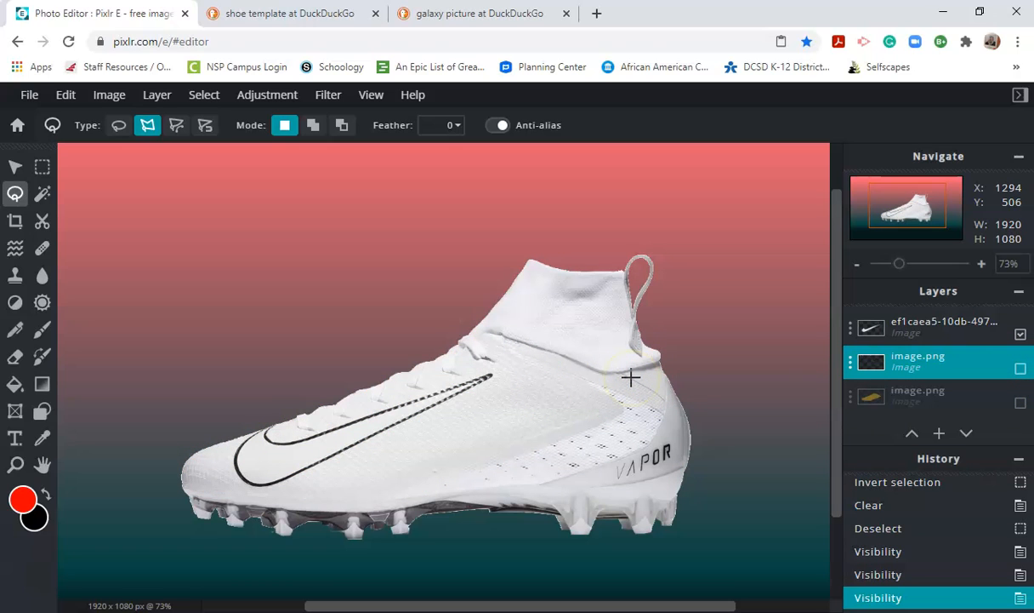
- Duplicate the white shoe layer
scroll(921, 368, "down", 2)
left_click(921, 366)
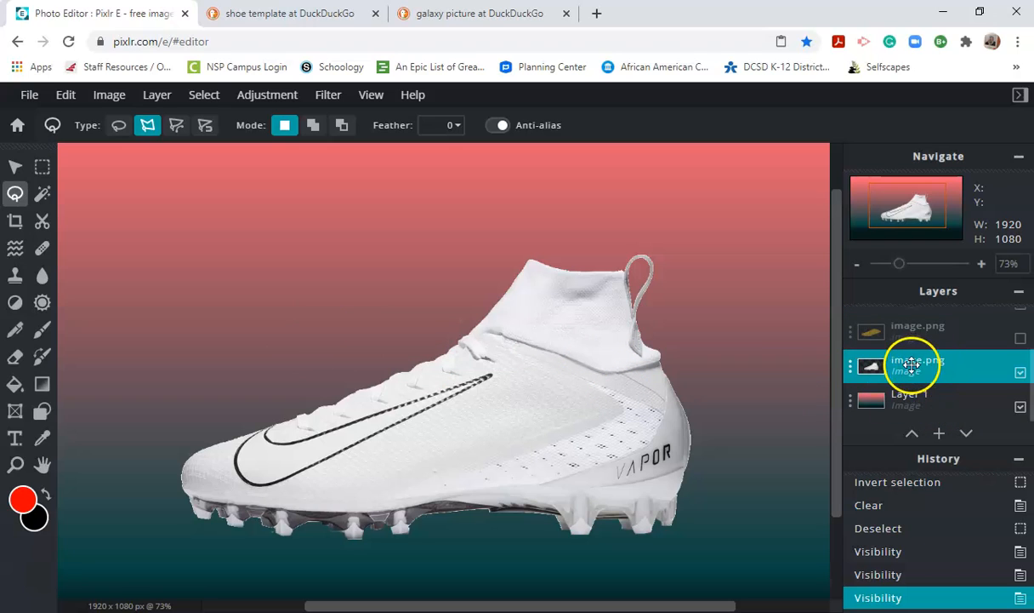
left_click(904, 371)
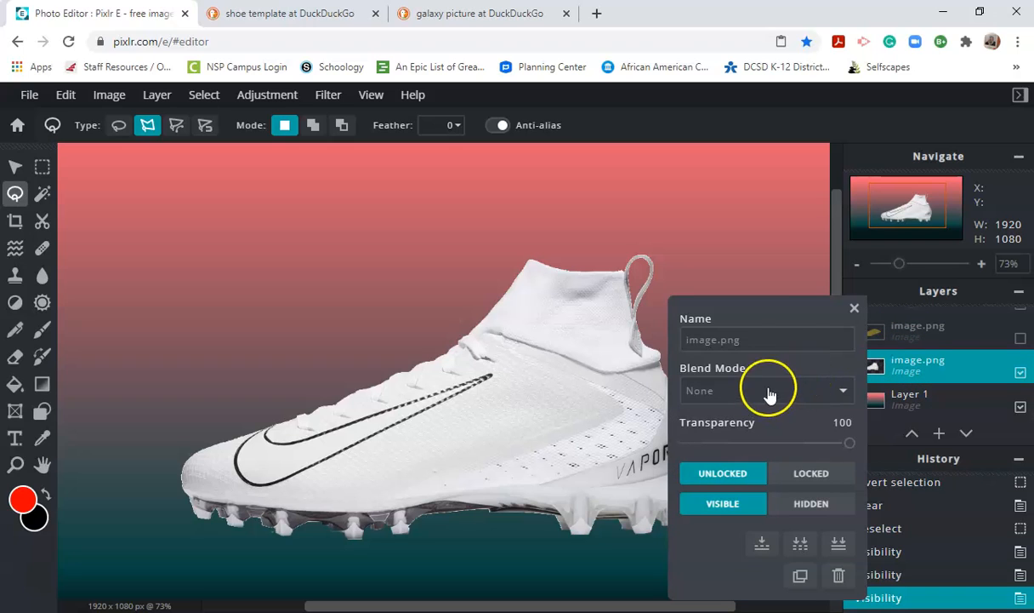
left_click(951, 370)
left_click(846, 370)
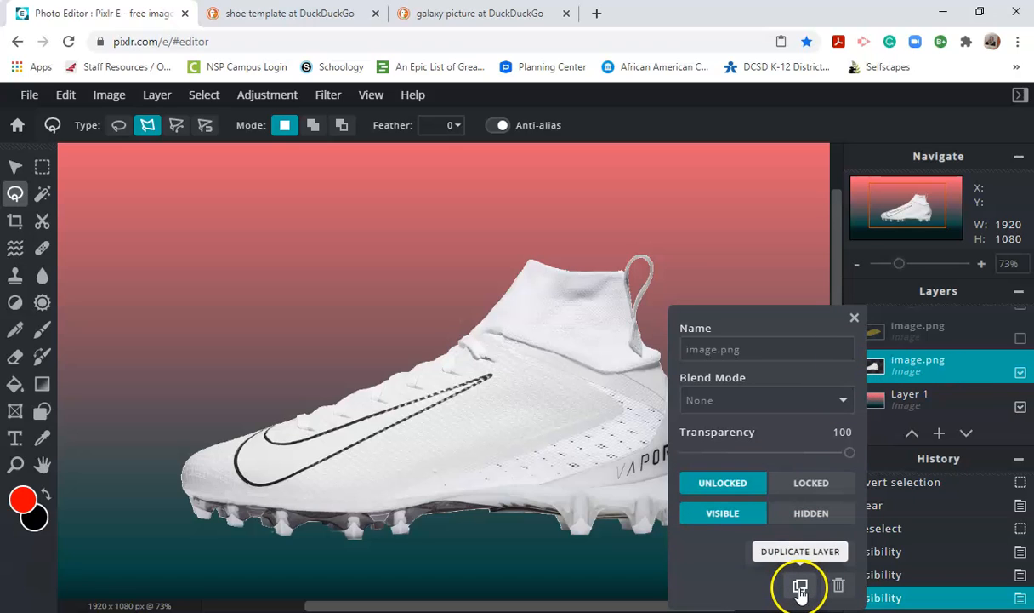
left_click(800, 587)
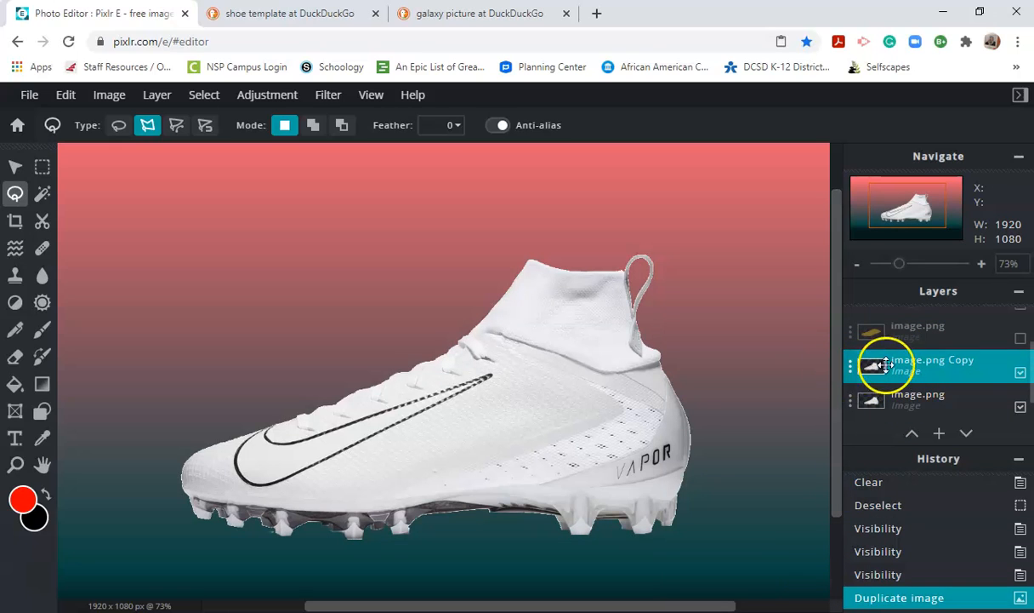
- Set the duplicated shoe layer's blend mode to Multiply
left_click(855, 371)
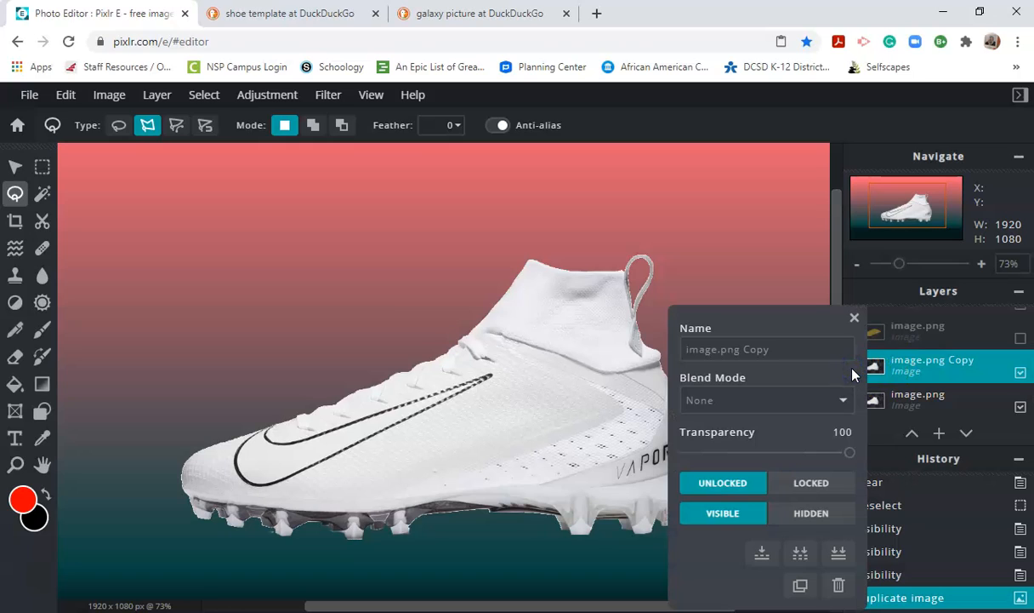
left_click(730, 402)
left_click(705, 133)
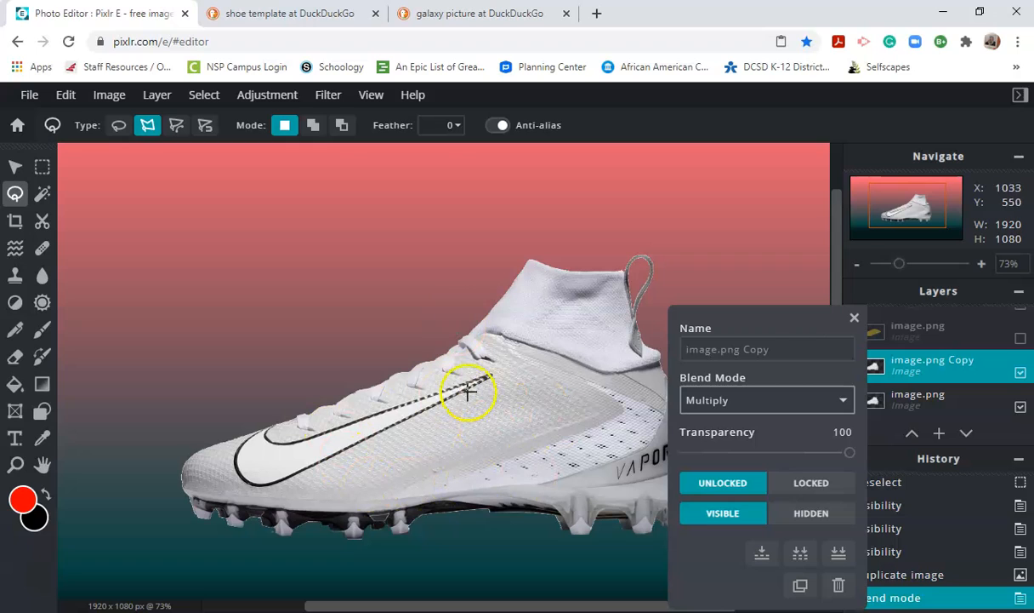
left_click(854, 318)
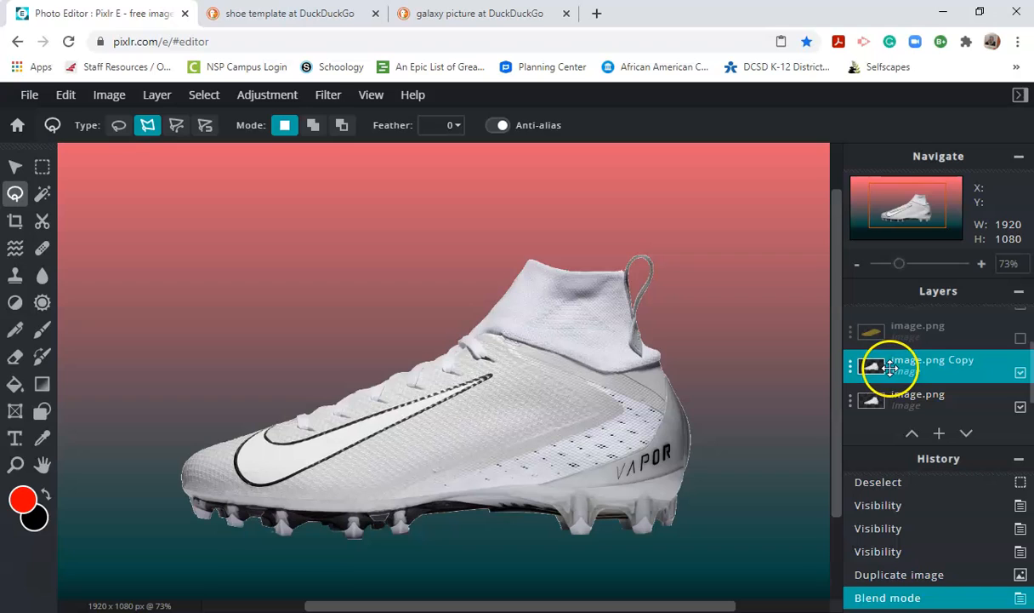
- Add a new layer above the shoe copy and paint the upper around the swoosh's tip red with the size 40 brush
mouse_move(941, 436)
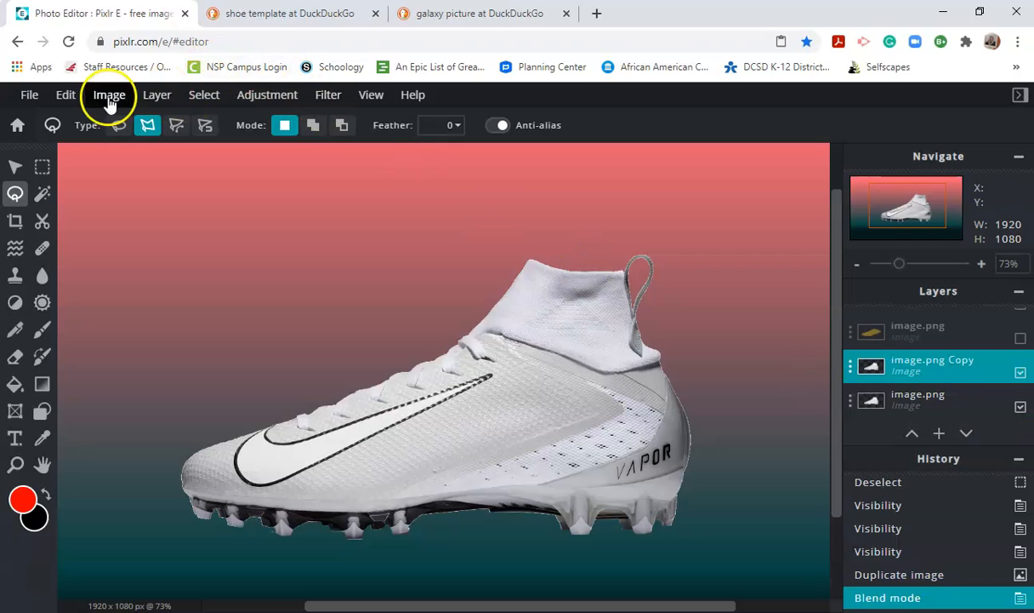
left_click(157, 100)
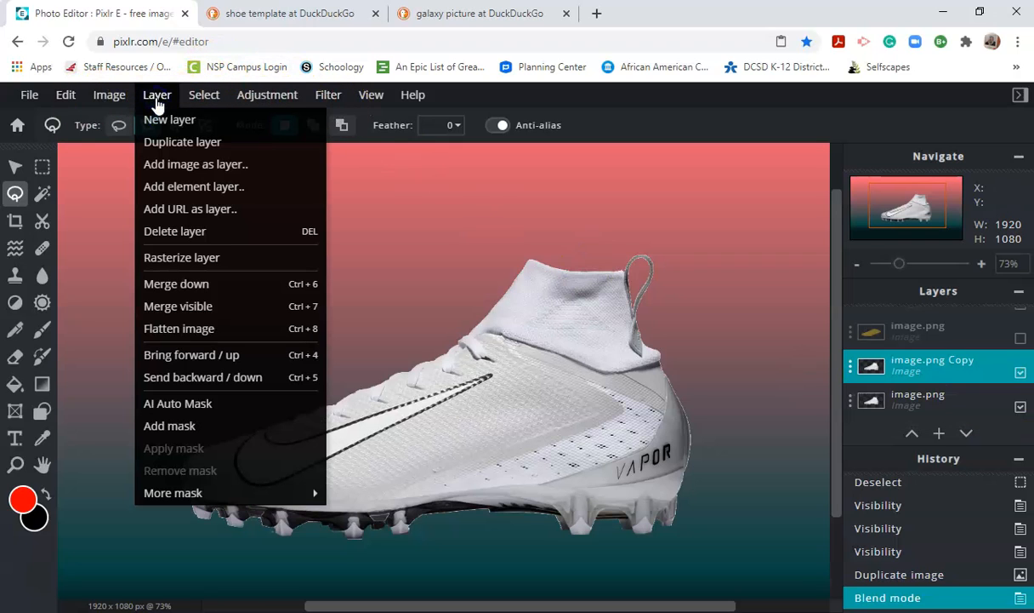
left_click(159, 122)
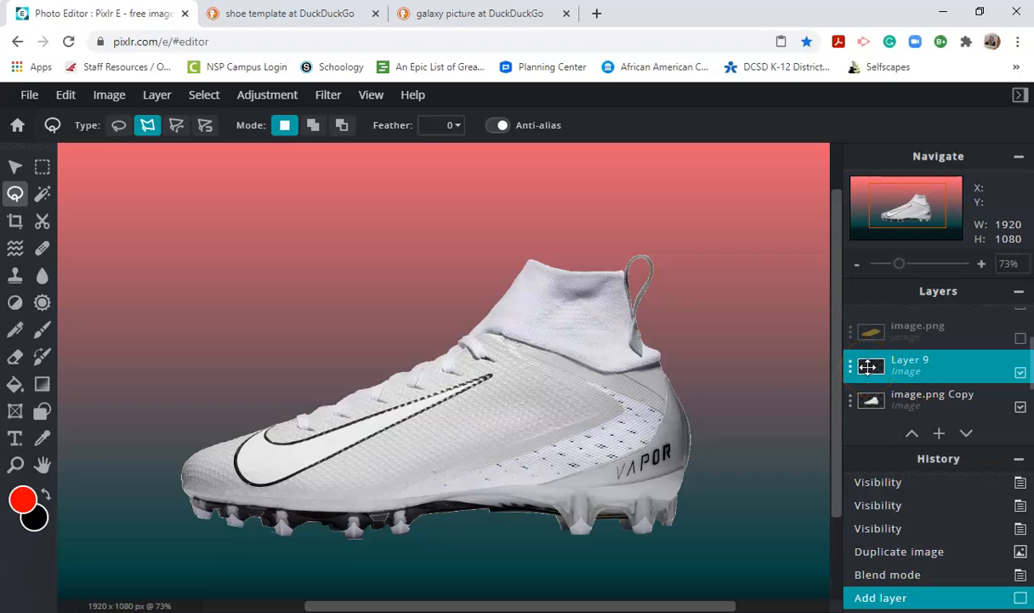
left_click(42, 329)
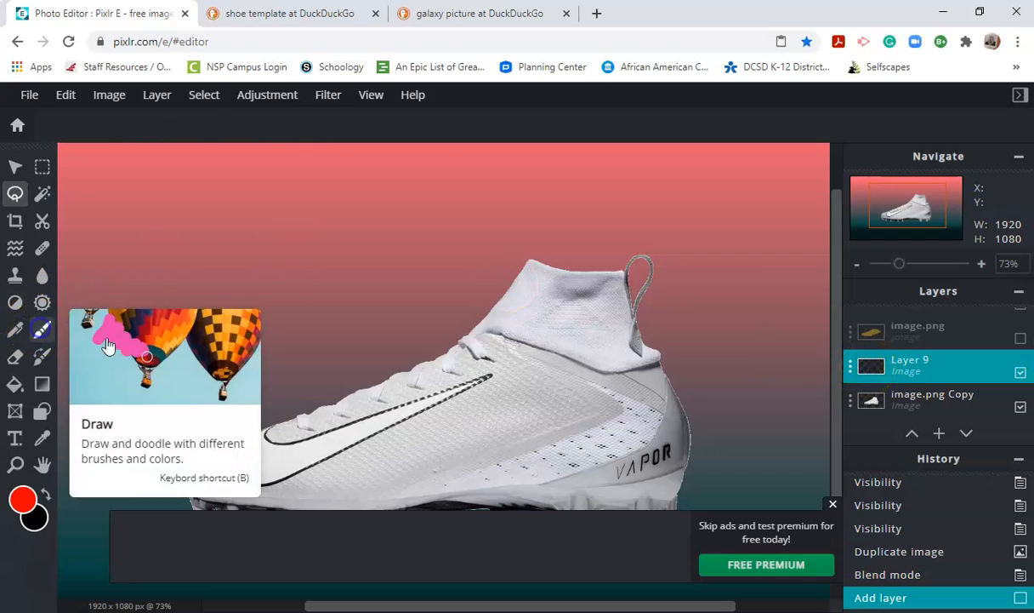
mouse_move(486, 341)
left_mouse_down()
mouse_move(609, 408)
mouse_move(510, 428)
mouse_move(580, 403)
mouse_move(533, 401)
mouse_move(545, 393)
mouse_move(533, 392)
mouse_move(536, 380)
mouse_move(489, 396)
mouse_move(481, 373)
mouse_move(467, 374)
mouse_move(518, 377)
mouse_move(477, 350)
mouse_move(400, 393)
mouse_move(473, 368)
mouse_move(476, 381)
mouse_move(445, 407)
mouse_move(460, 426)
mouse_move(517, 432)
mouse_move(508, 444)
mouse_move(598, 416)
left_mouse_up()
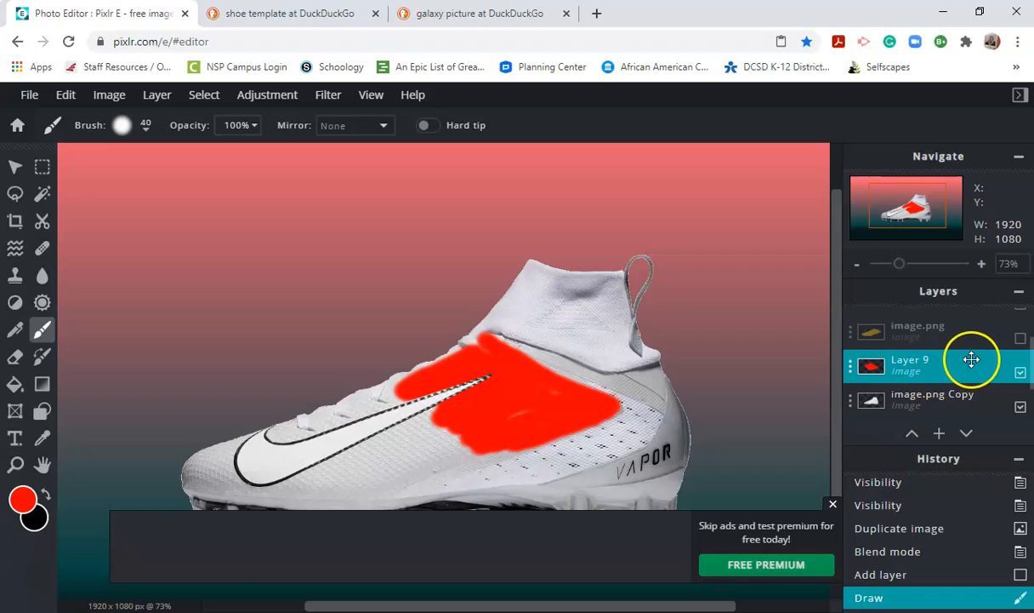
- Move the red paint layer beneath the duplicated shoe layer, directly above the original shoe
scroll(978, 356, "down", 2)
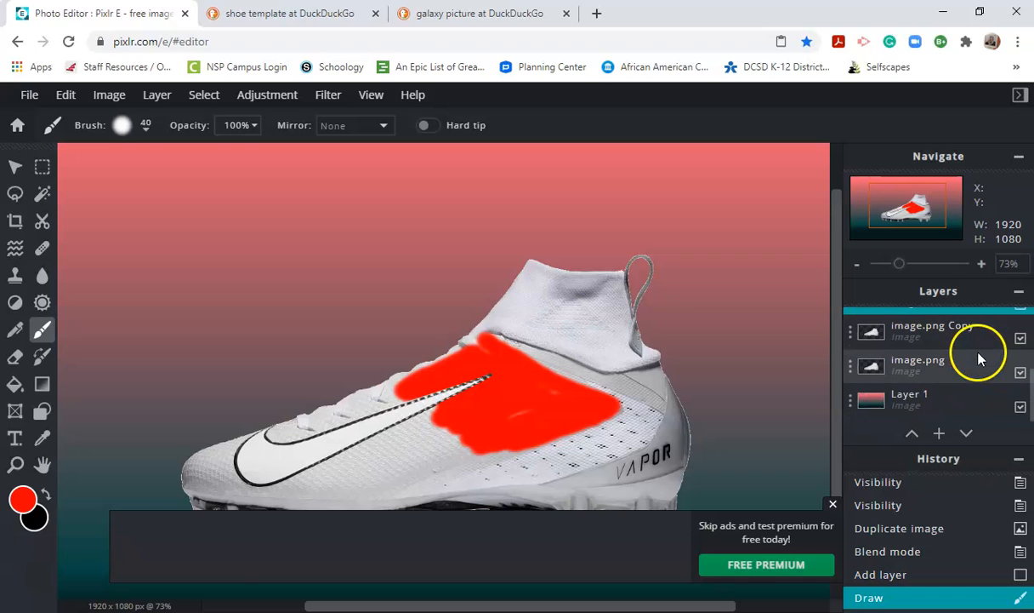
left_click(1020, 459)
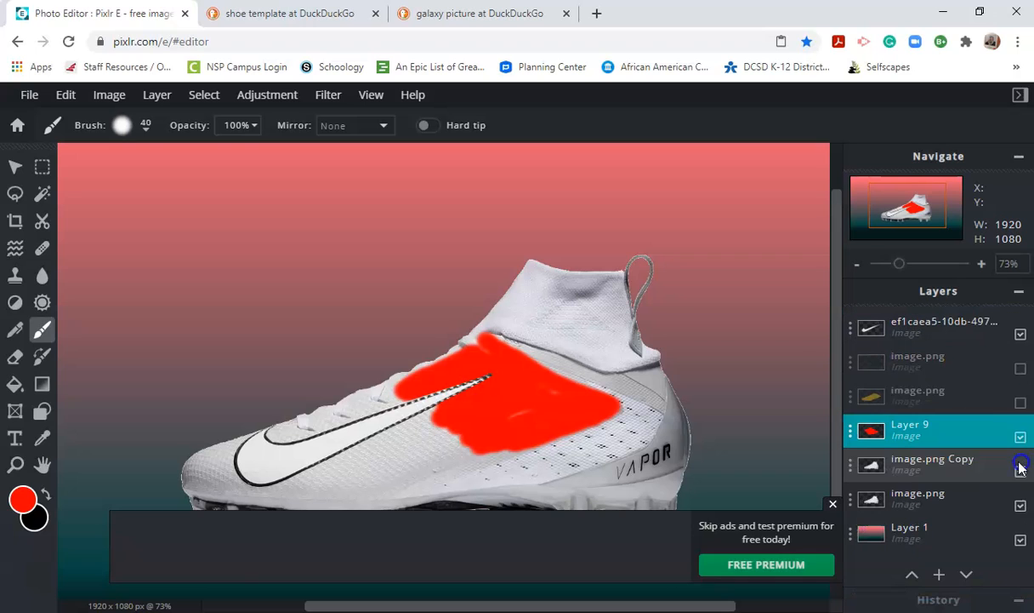
left_click(1018, 157)
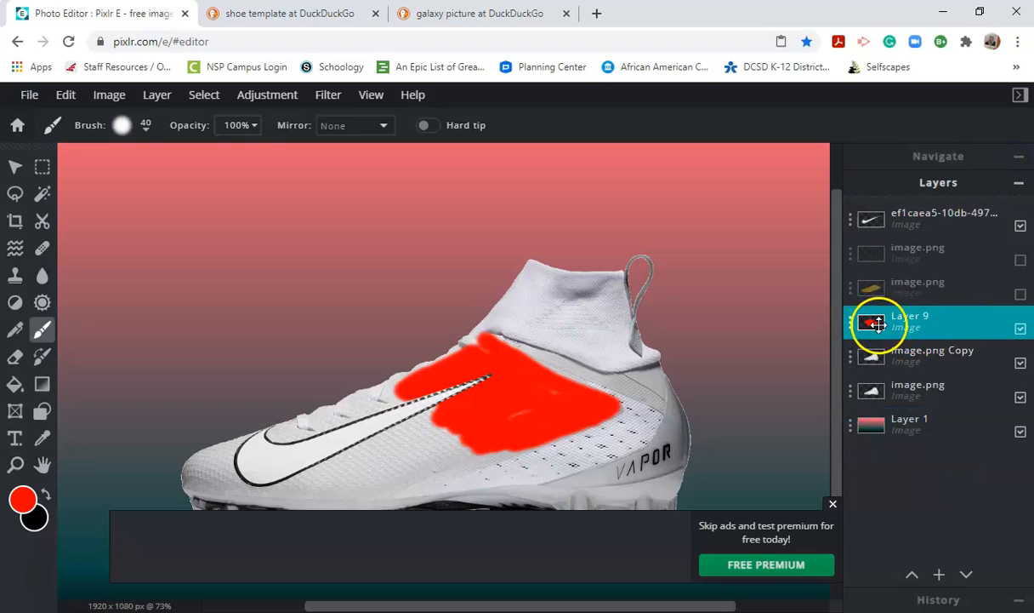
left_click_drag(874, 324, 887, 385)
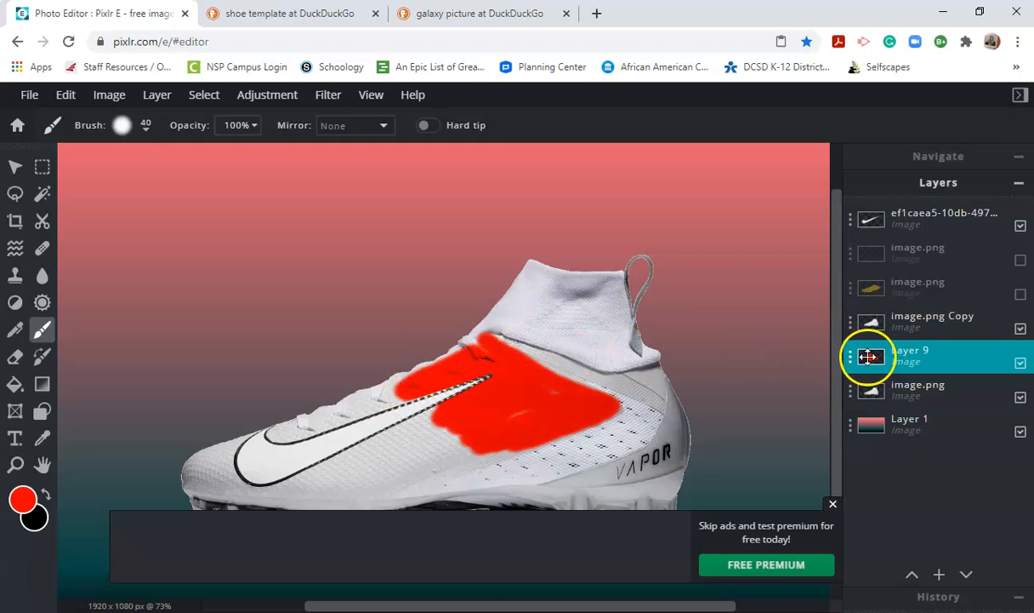
- Extend the red brush paint over the rest of the upper, from the midfoot past the laces to the toe
mouse_move(464, 422)
left_mouse_down()
mouse_move(525, 445)
mouse_move(431, 470)
mouse_move(457, 443)
mouse_move(419, 443)
left_mouse_up()
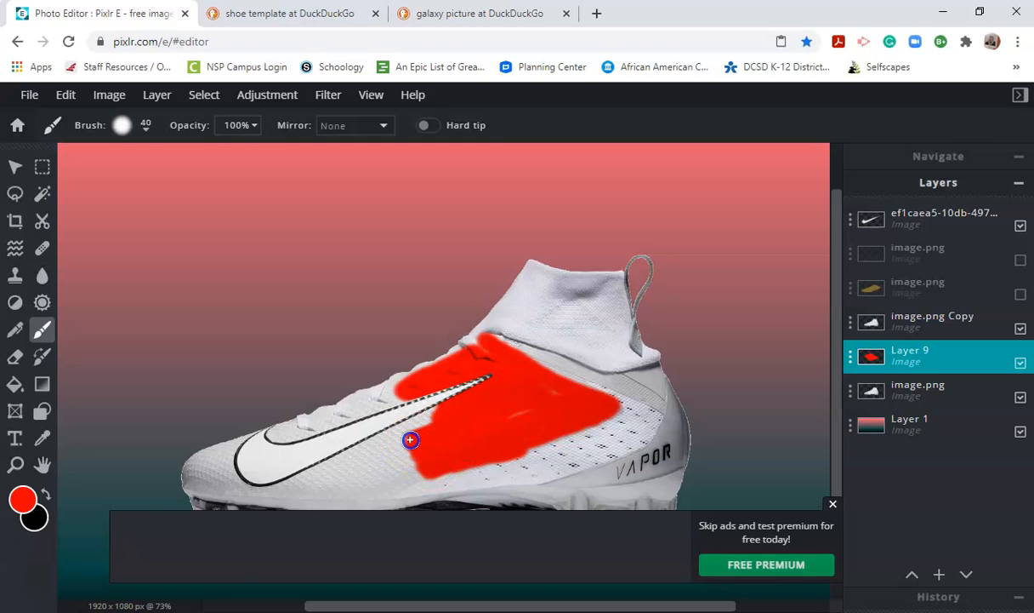
mouse_move(379, 397)
left_mouse_down()
mouse_move(326, 414)
mouse_move(302, 435)
left_mouse_up()
left_click_drag(182, 477, 336, 495)
mouse_move(397, 481)
left_mouse_down()
mouse_move(344, 481)
mouse_move(376, 436)
mouse_move(328, 481)
left_mouse_up()
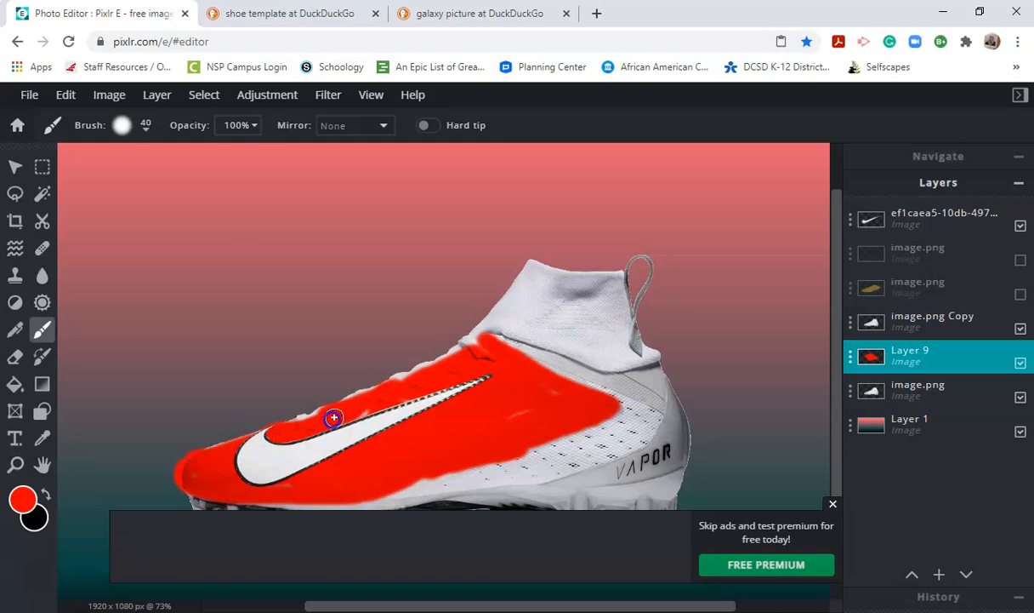
mouse_move(494, 370)
left_mouse_down()
mouse_move(545, 418)
mouse_move(684, 416)
mouse_move(533, 441)
mouse_move(611, 406)
mouse_move(493, 456)
left_mouse_up()
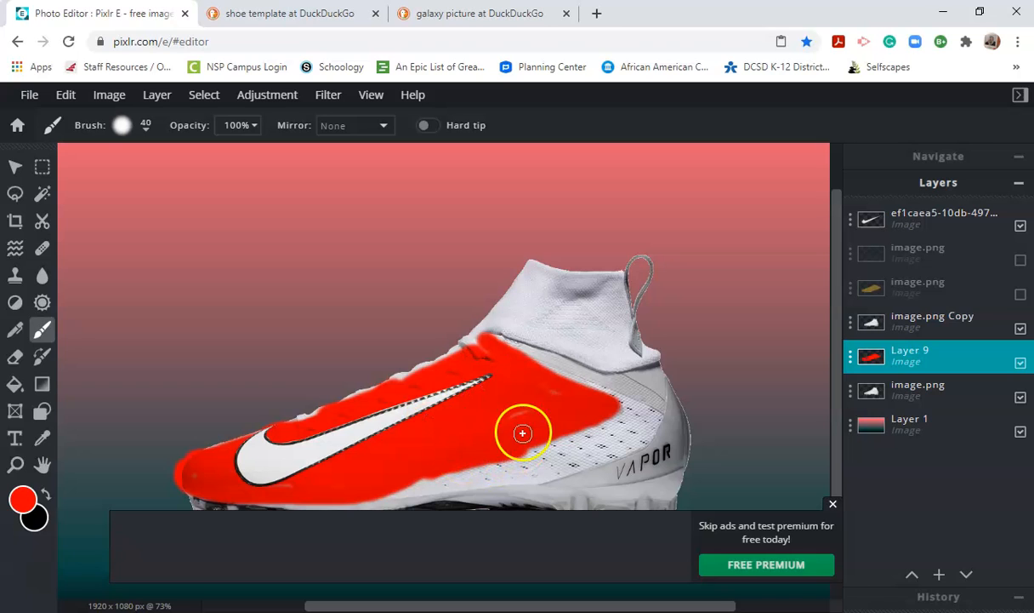
- Try the Color, Multiply, Overlay and Hard-light blend modes on the red paint layer
scroll(455, 437, "up", 3)
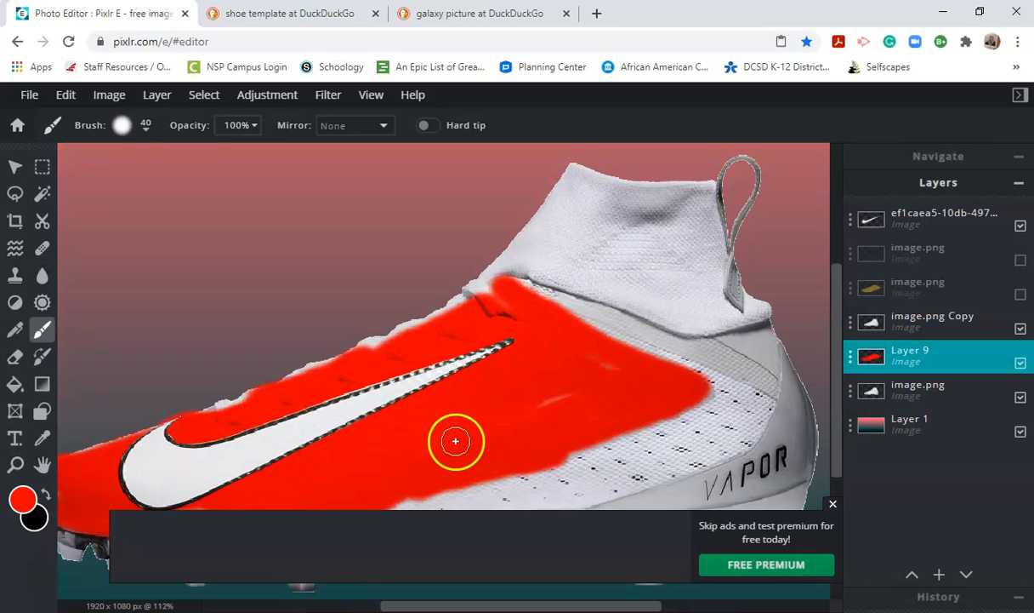
left_click(834, 505)
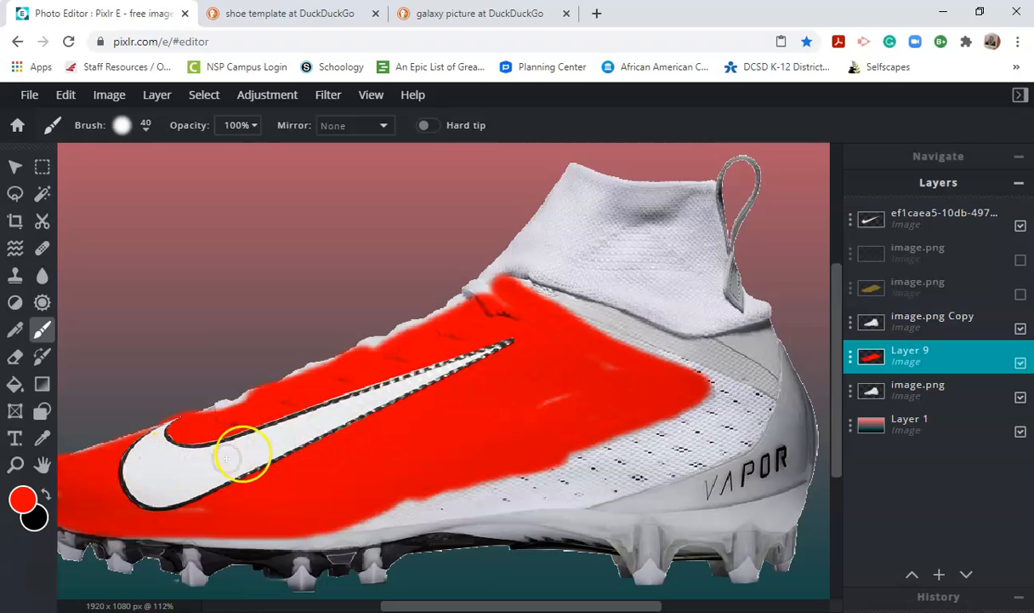
left_click(851, 363)
left_click(832, 409)
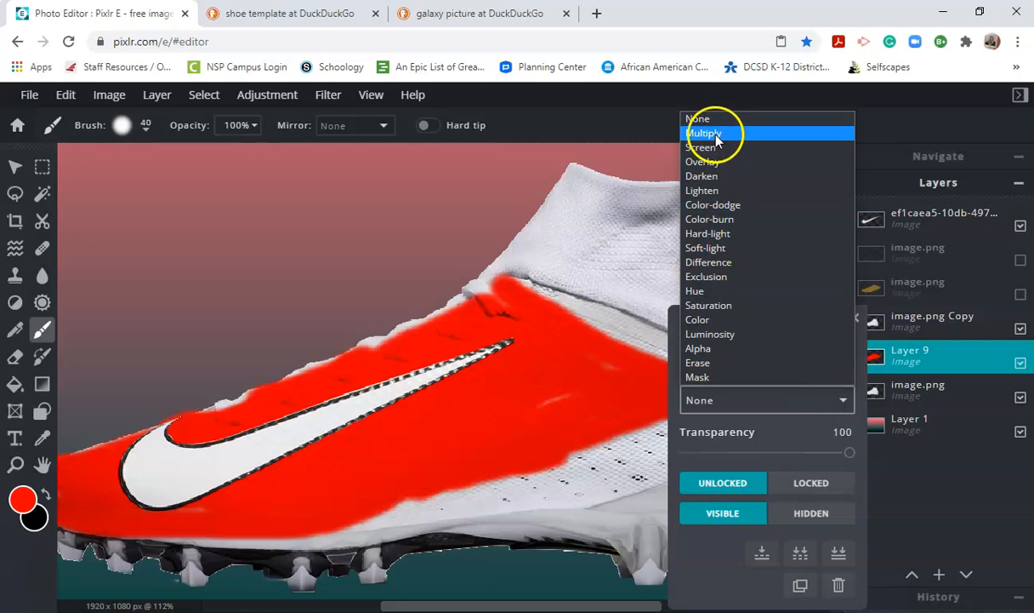
left_click(698, 319)
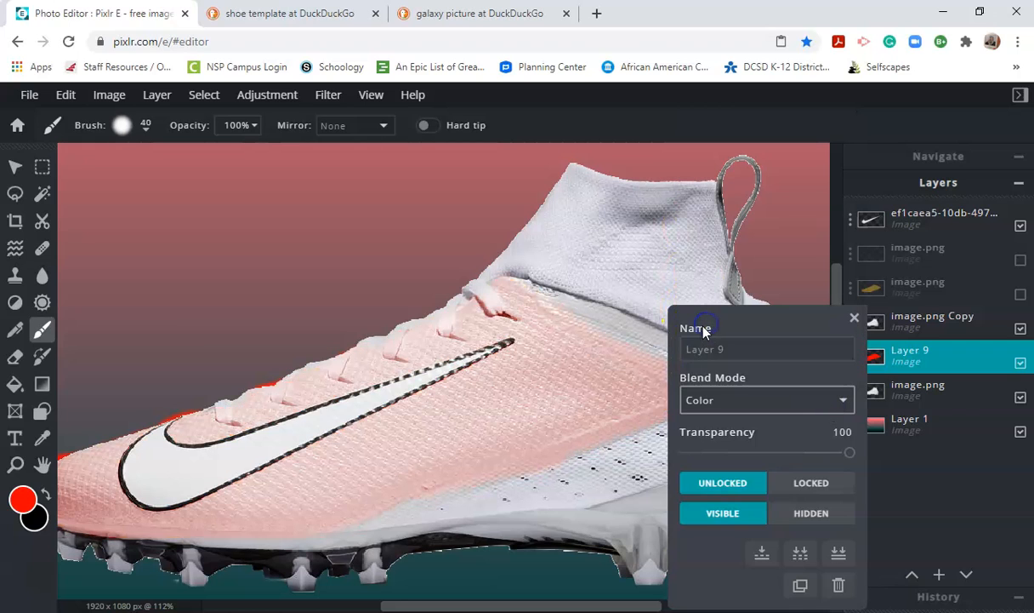
left_click(759, 400)
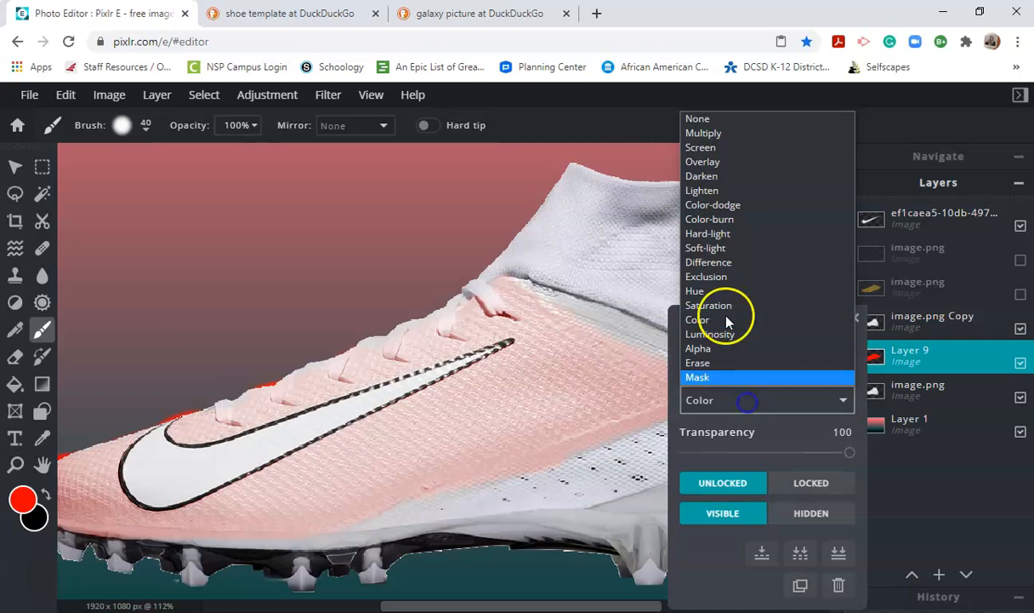
left_click(707, 136)
left_click(744, 400)
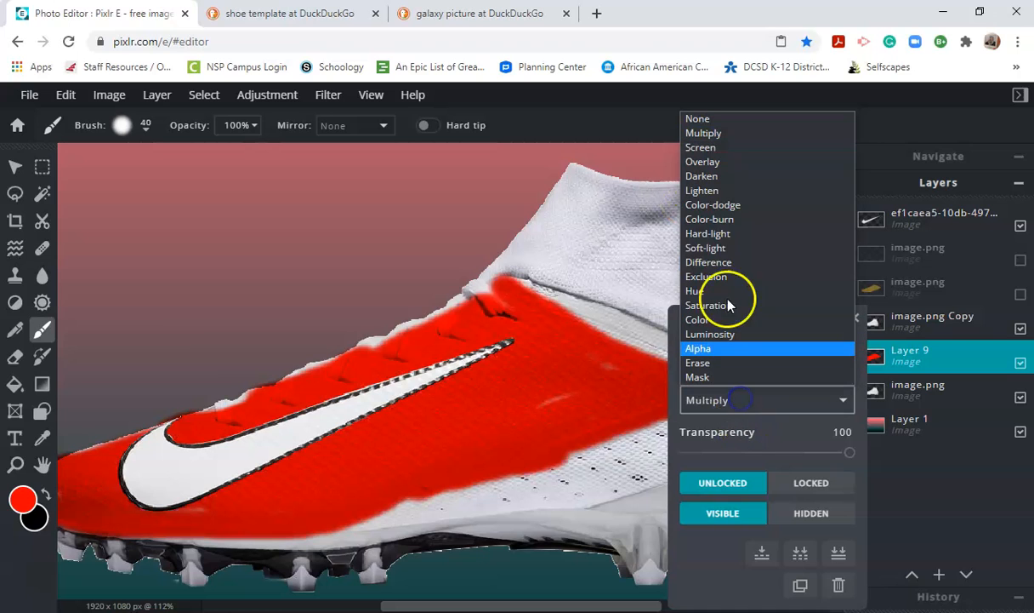
left_click(718, 161)
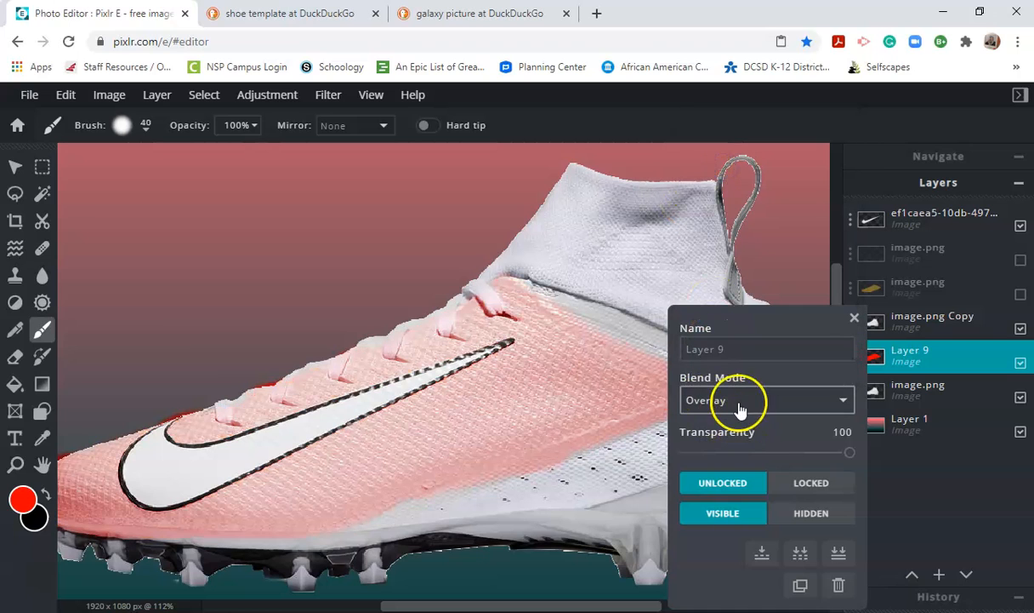
left_click(735, 403)
left_click(707, 233)
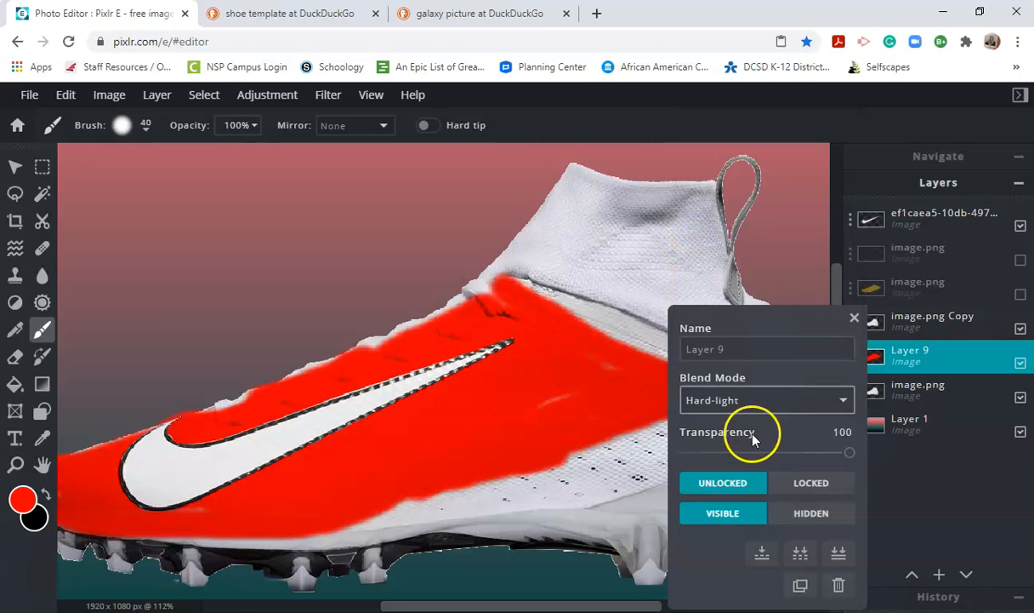
- Set the red paint layer's blend mode to Multiply and its transparency to about 74
left_click(746, 403)
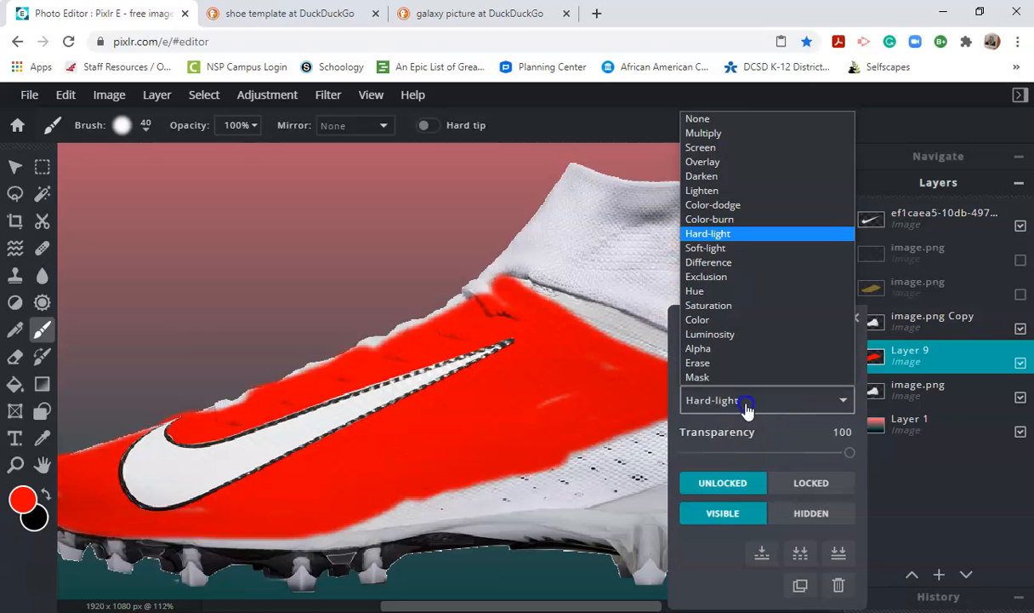
left_click(704, 133)
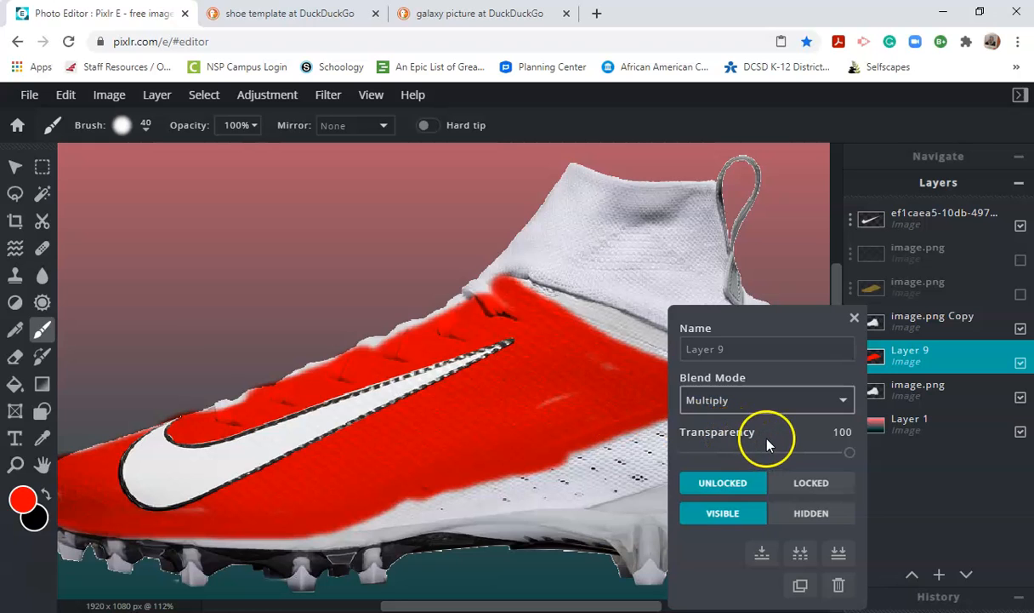
mouse_move(851, 456)
left_mouse_down()
mouse_move(792, 457)
mouse_move(830, 455)
mouse_move(817, 455)
left_mouse_up()
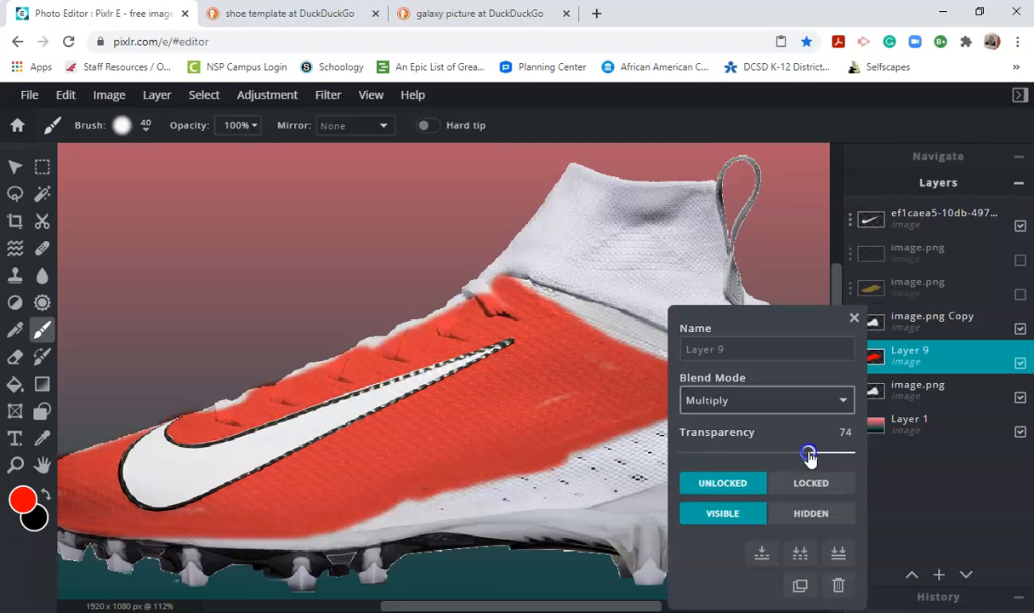
left_click(854, 319)
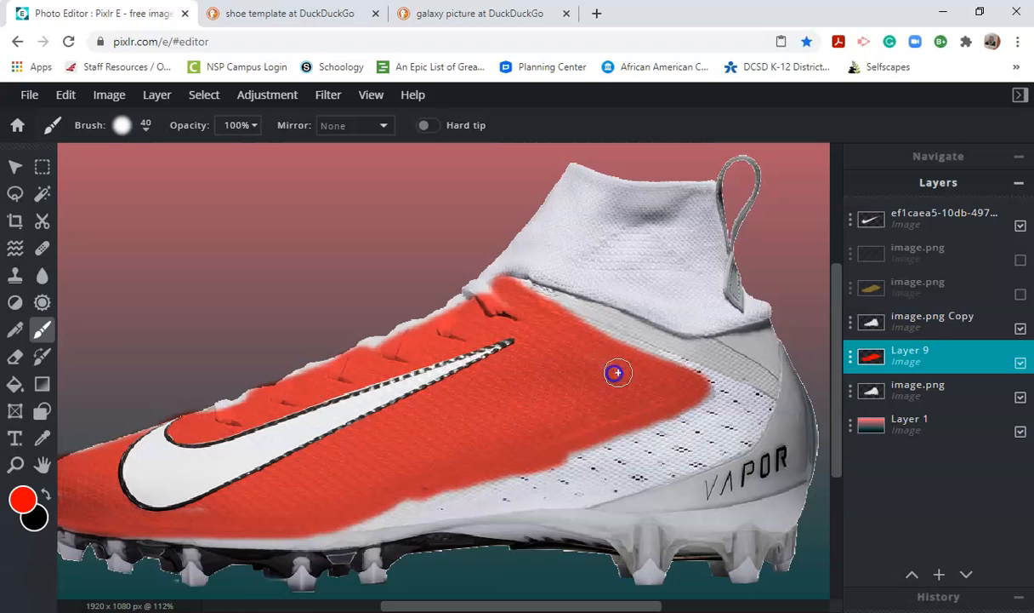
- Touch up the red paint on the midfoot and brush yellow along the collar seam and over the perforated rear panel
left_click_drag(587, 375, 526, 338)
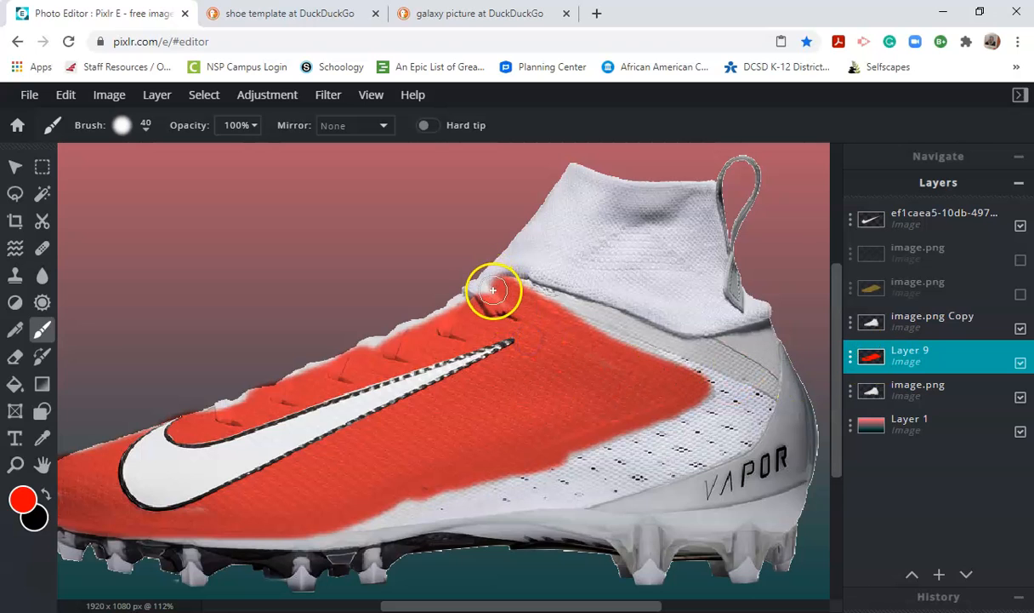
left_click_drag(685, 391, 260, 509)
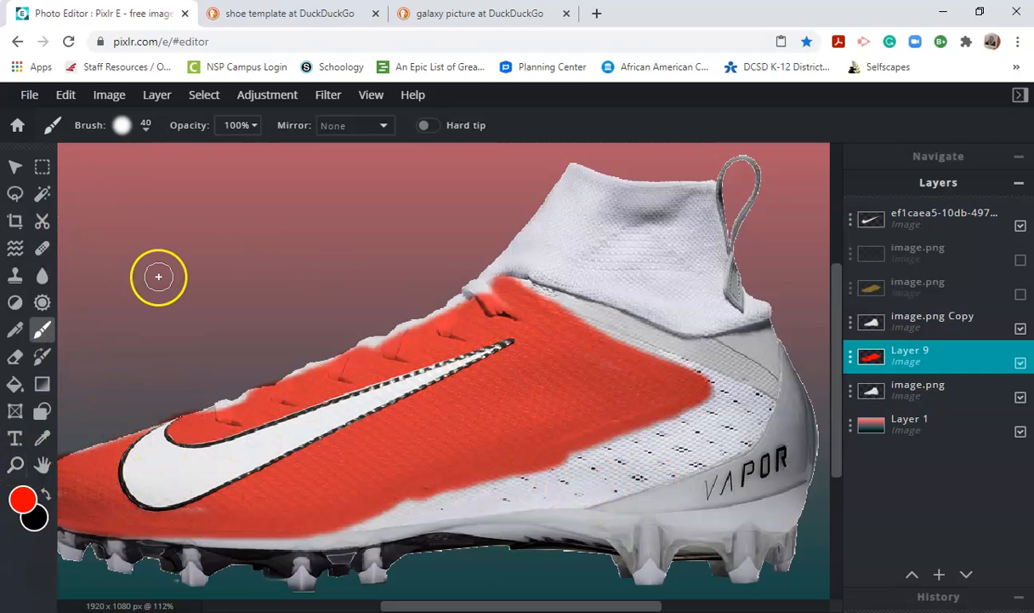
left_click(22, 498)
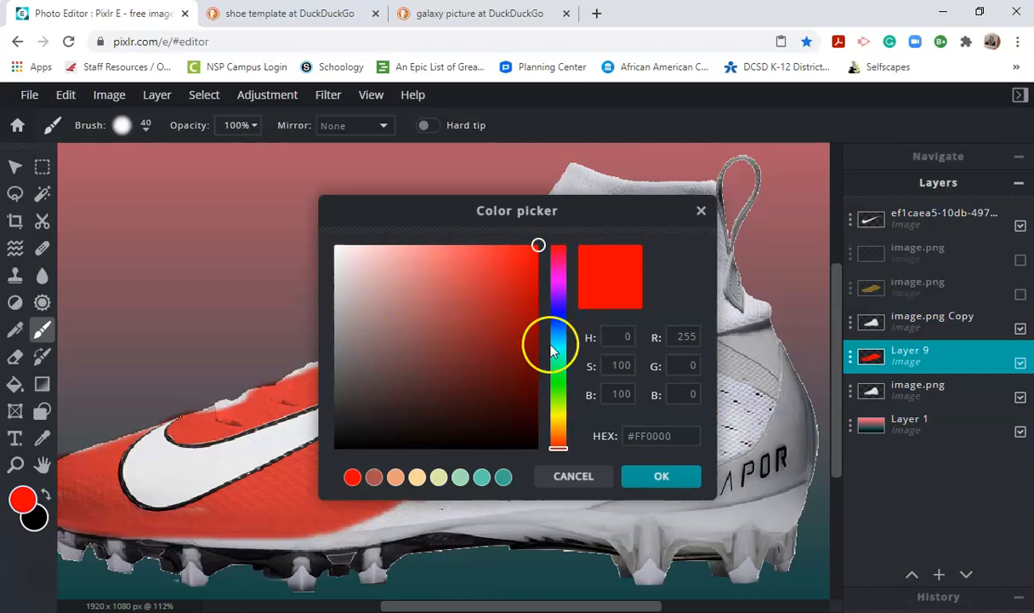
left_click(558, 411)
left_click(647, 478)
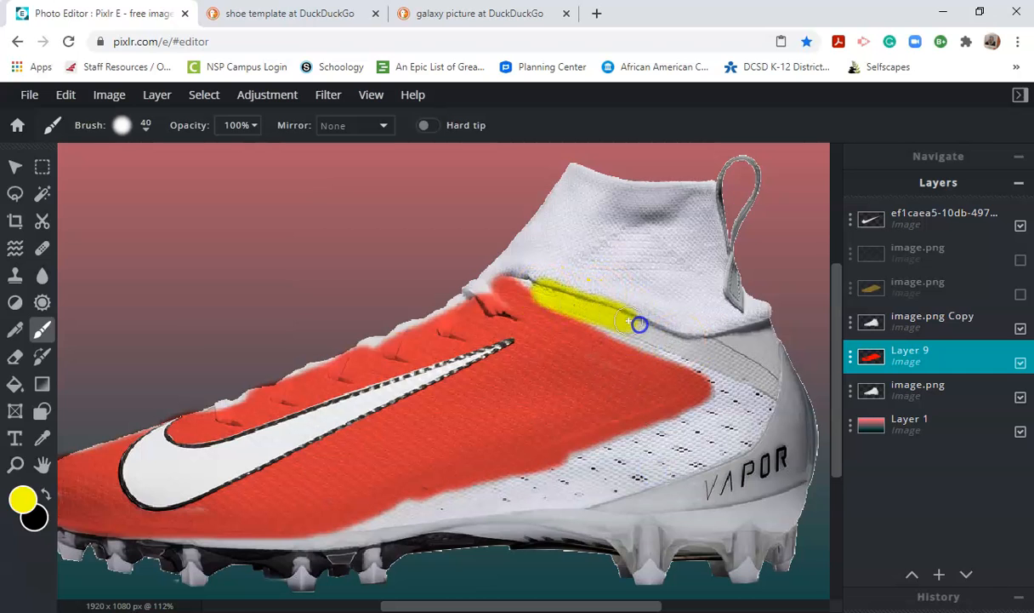
mouse_move(602, 487)
left_mouse_down()
mouse_move(337, 533)
mouse_move(529, 472)
mouse_move(695, 394)
mouse_move(685, 371)
mouse_move(578, 326)
left_mouse_up()
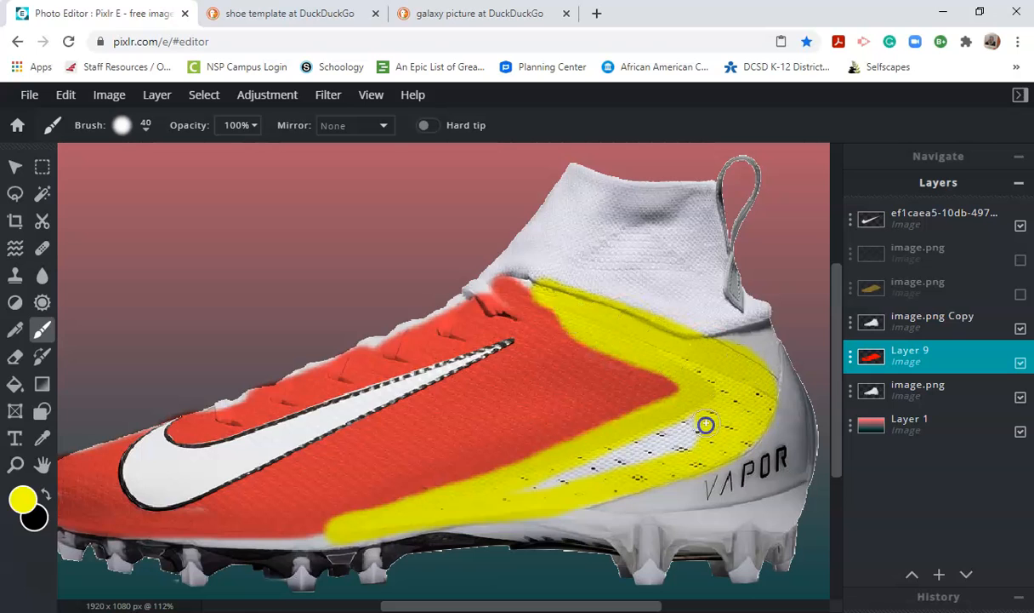
left_click_drag(506, 491, 561, 446)
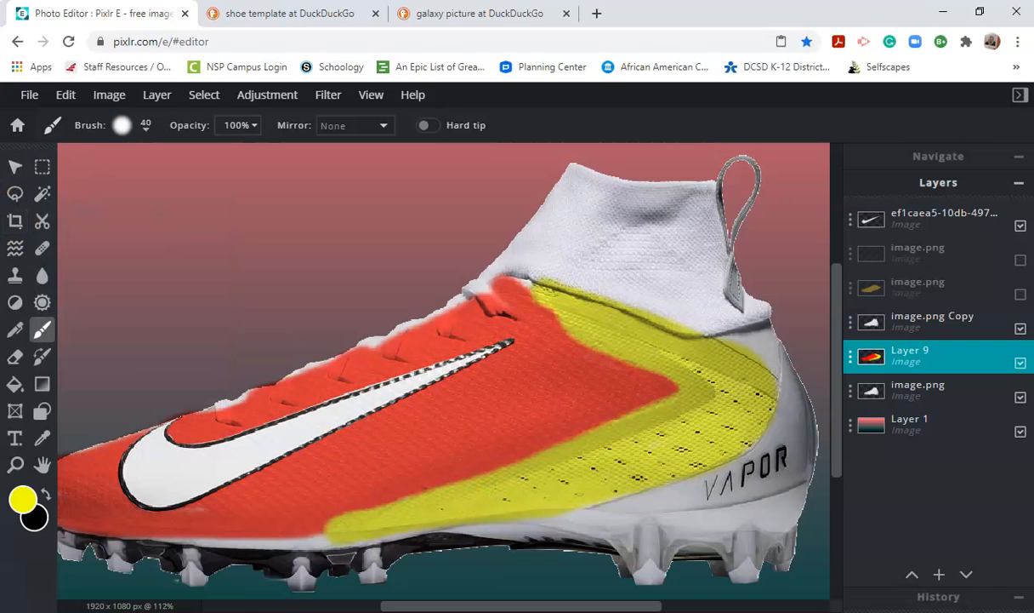
- Outline a lightning bolt with the polygonal lasso from the sock collar down to the lower midfoot
left_click(14, 194)
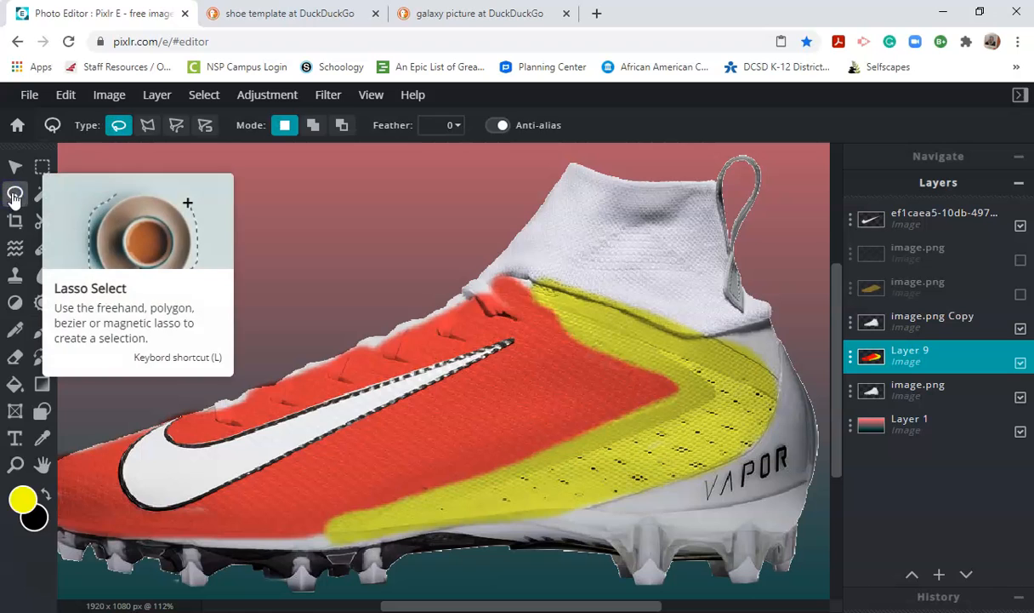
left_click(149, 129)
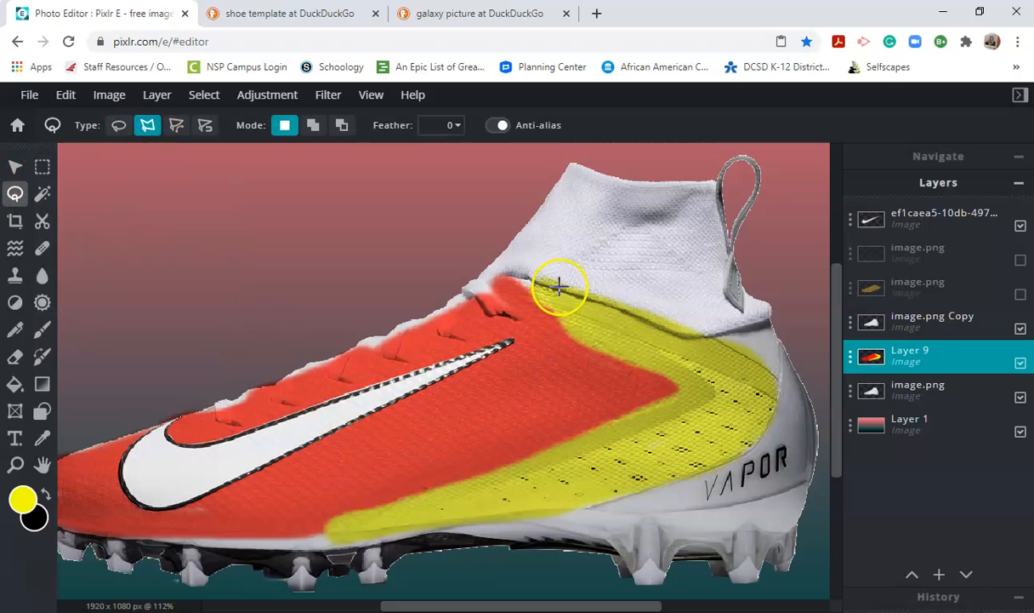
left_click(605, 198)
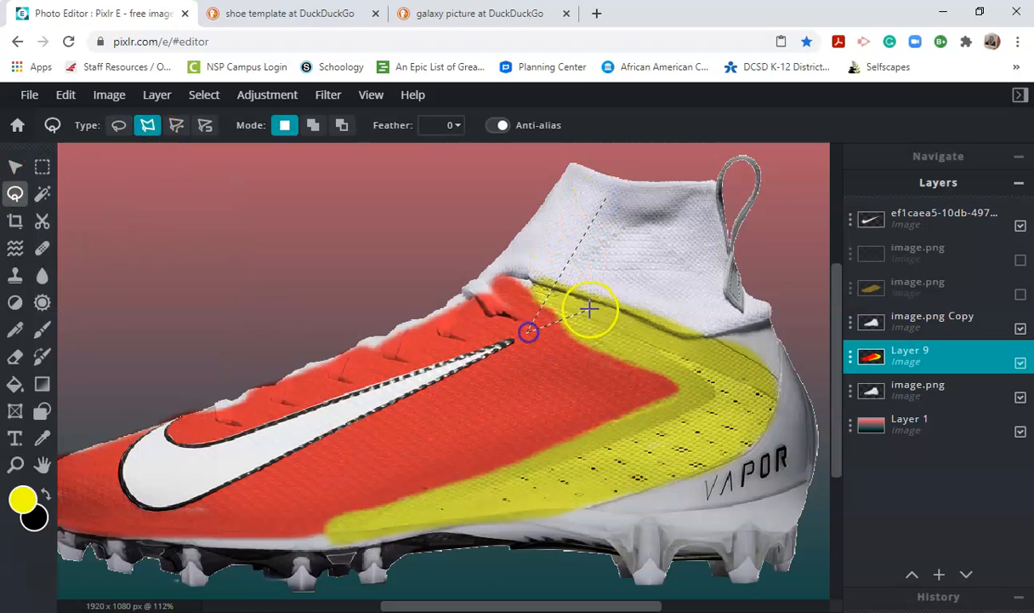
left_click(494, 419)
left_click(575, 399)
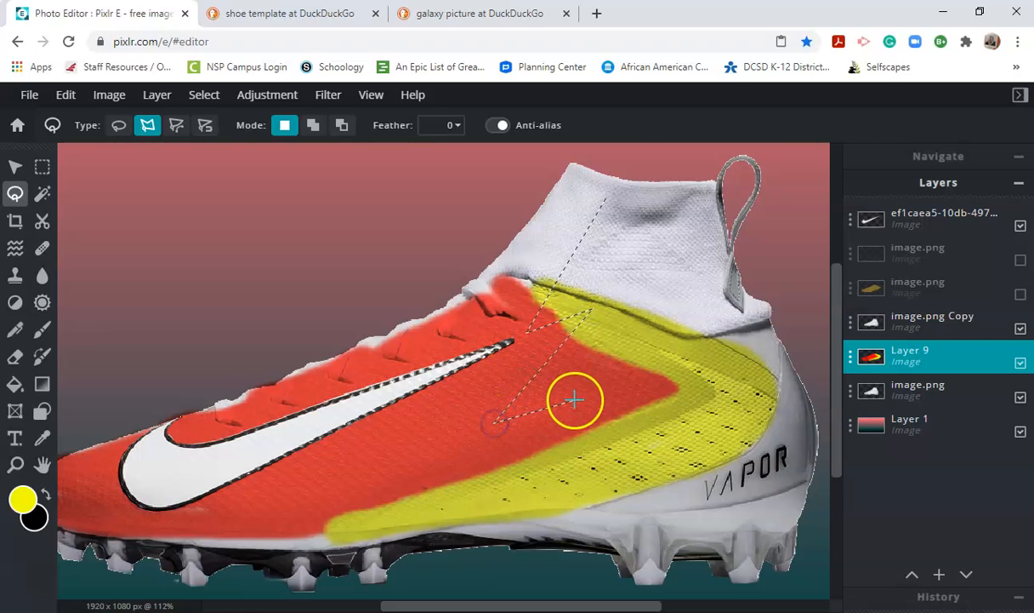
left_click(473, 505)
left_click(579, 380)
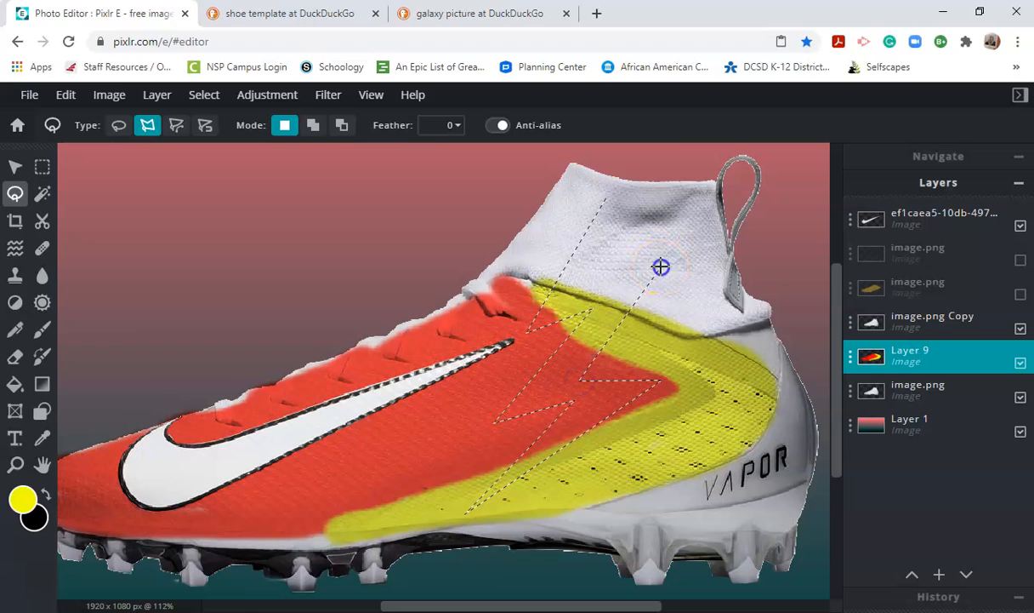
left_click(605, 201)
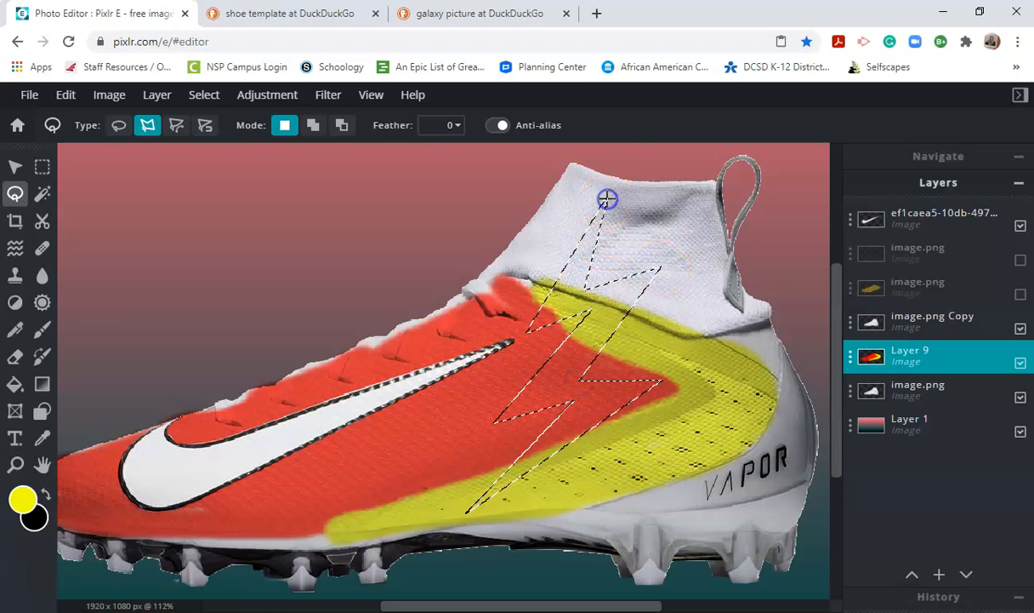
left_click(580, 316)
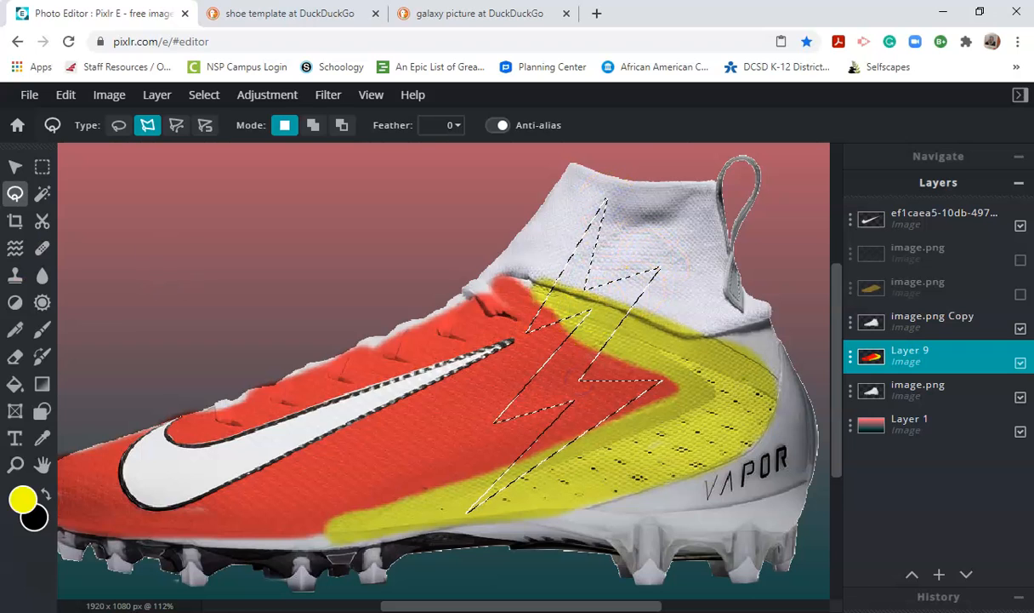
- Paint the lightning bolt selection blue (#0095FF) with the size 40 brush and deselect it
left_click(41, 329)
left_click(23, 499)
left_click_drag(549, 325, 565, 336)
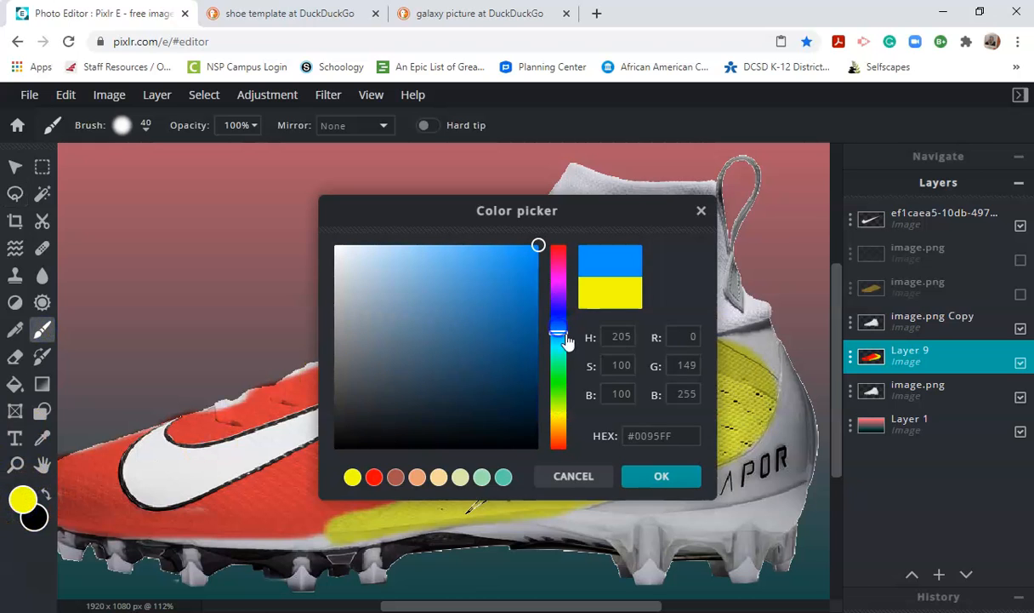
left_click(661, 476)
mouse_move(601, 219)
left_mouse_down()
mouse_move(536, 328)
mouse_move(661, 233)
mouse_move(666, 270)
mouse_move(498, 392)
mouse_move(627, 345)
mouse_move(504, 503)
mouse_move(543, 396)
left_mouse_up()
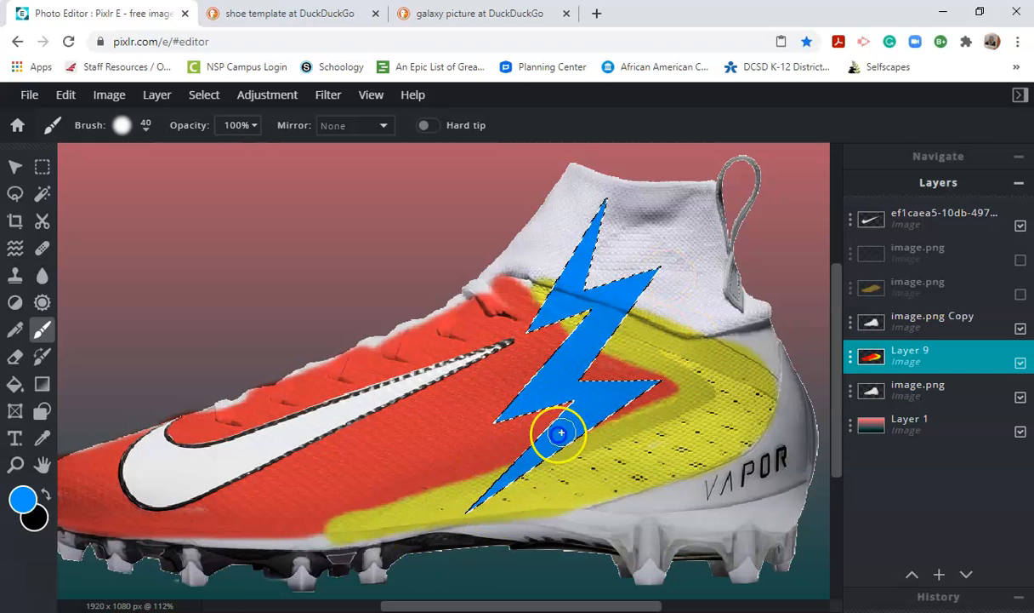
left_click_drag(674, 251, 667, 260)
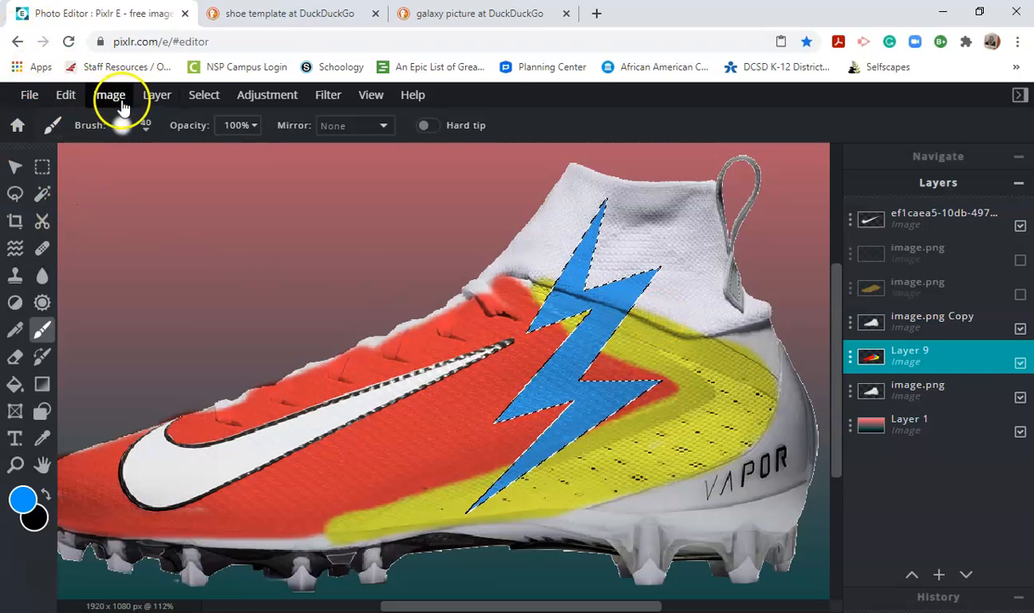
left_click(202, 94)
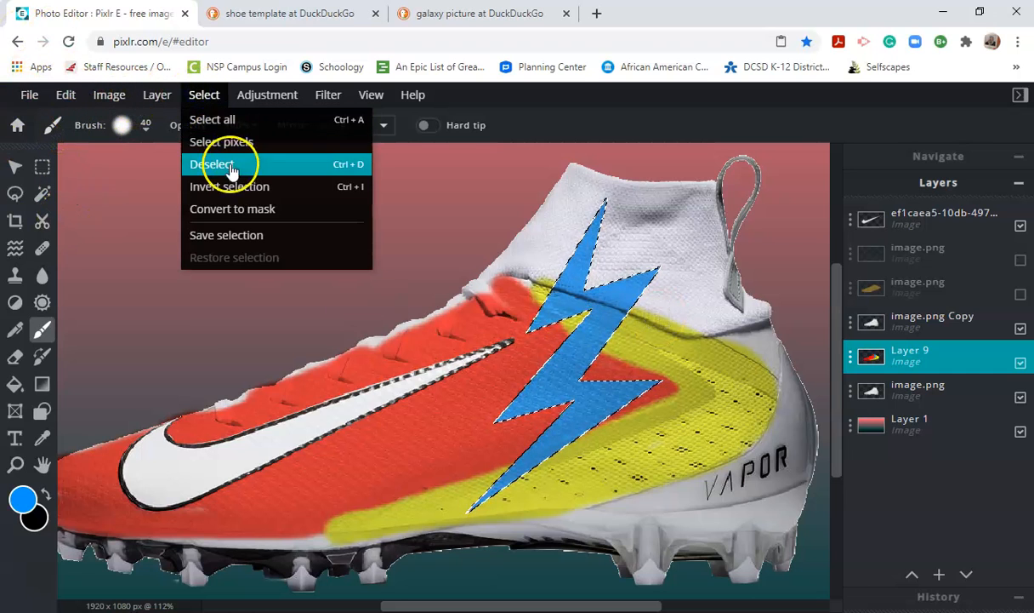
left_click(213, 164)
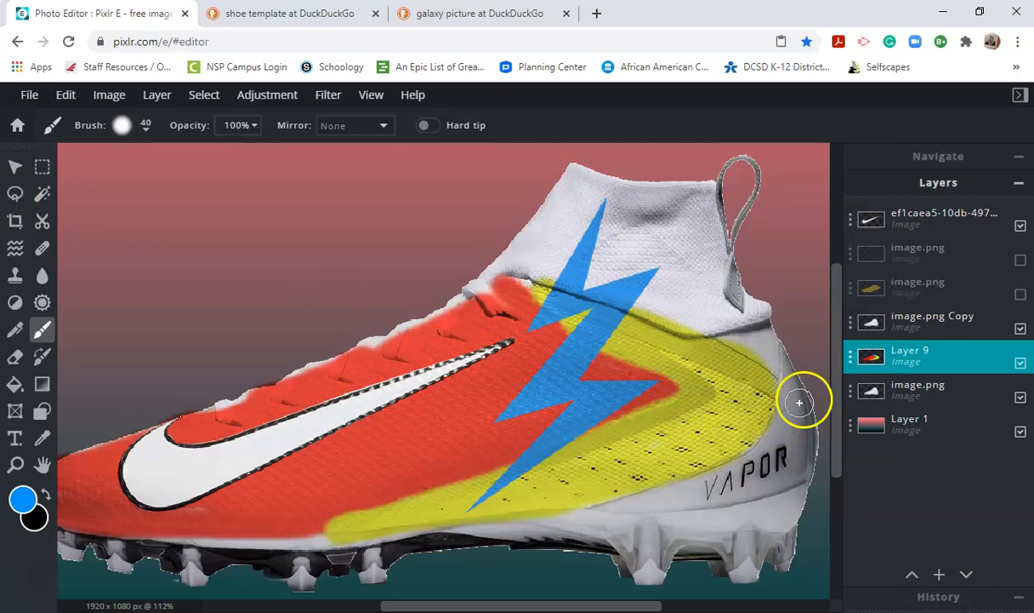
- Clear all the paint from Layer 9 beneath the duplicated shoe layer
left_click(915, 315)
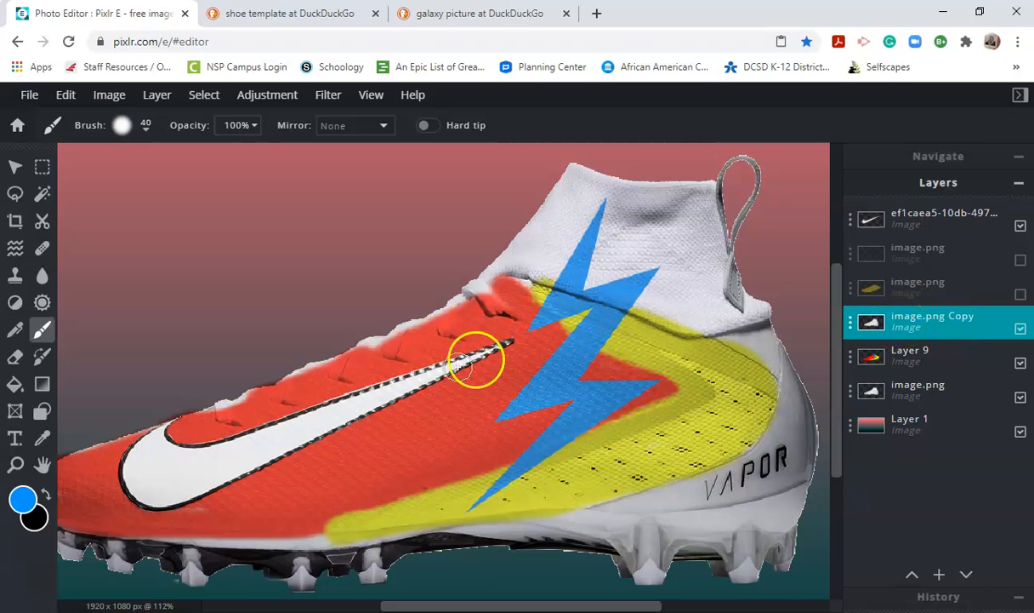
left_click(909, 352)
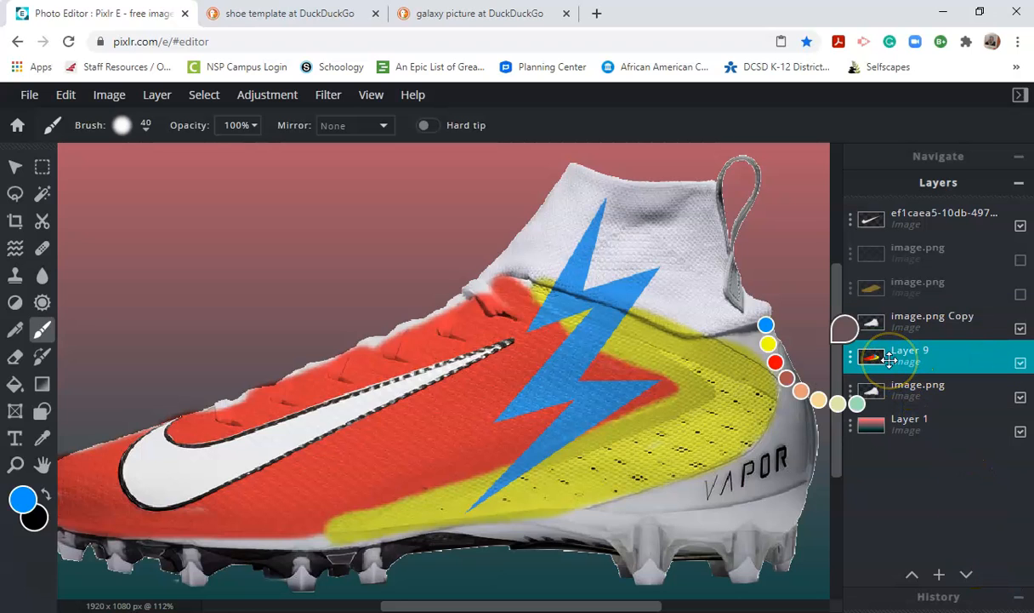
key("Delete")
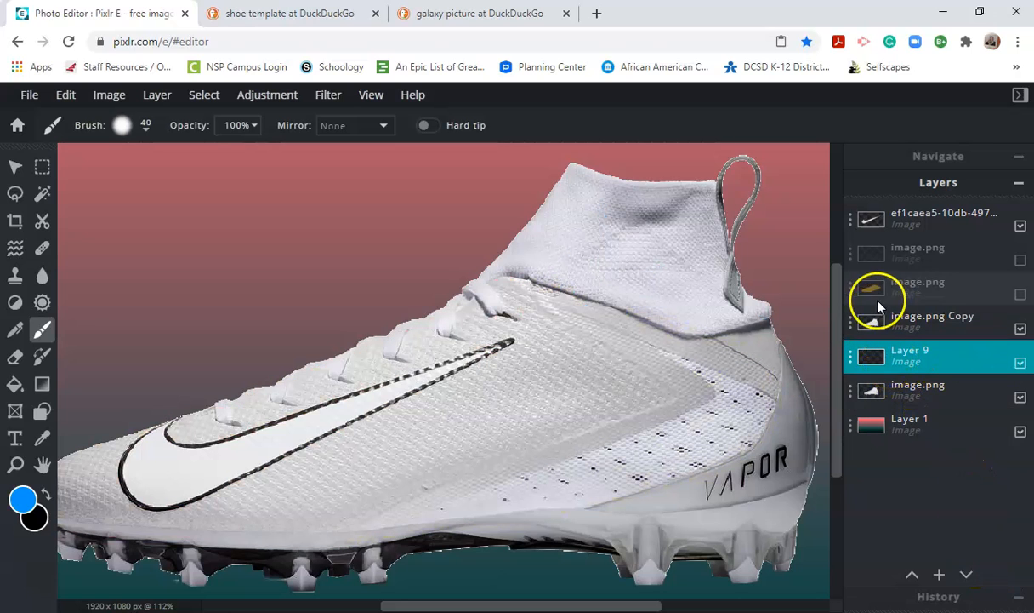
- Select the pixels of the image.png Copy shoe layer to get a selection around the whole cleat
left_click(874, 320)
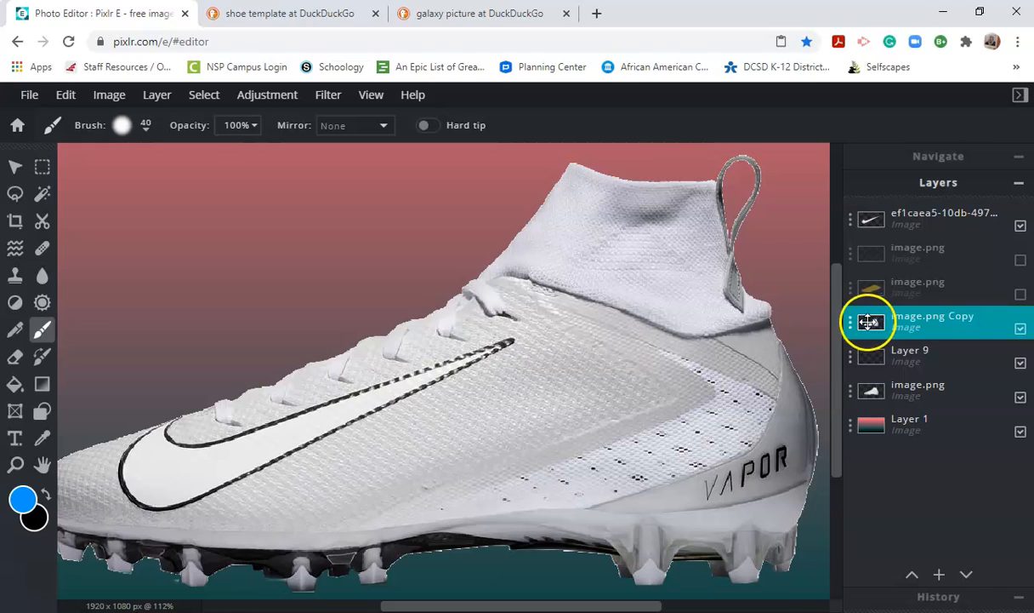
left_click(870, 321)
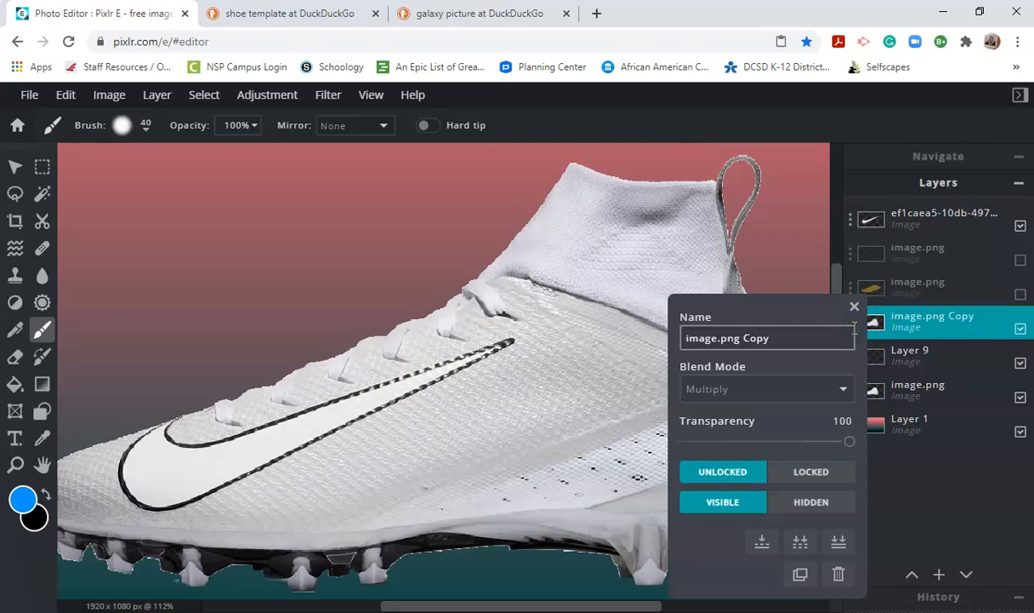
left_click(853, 308)
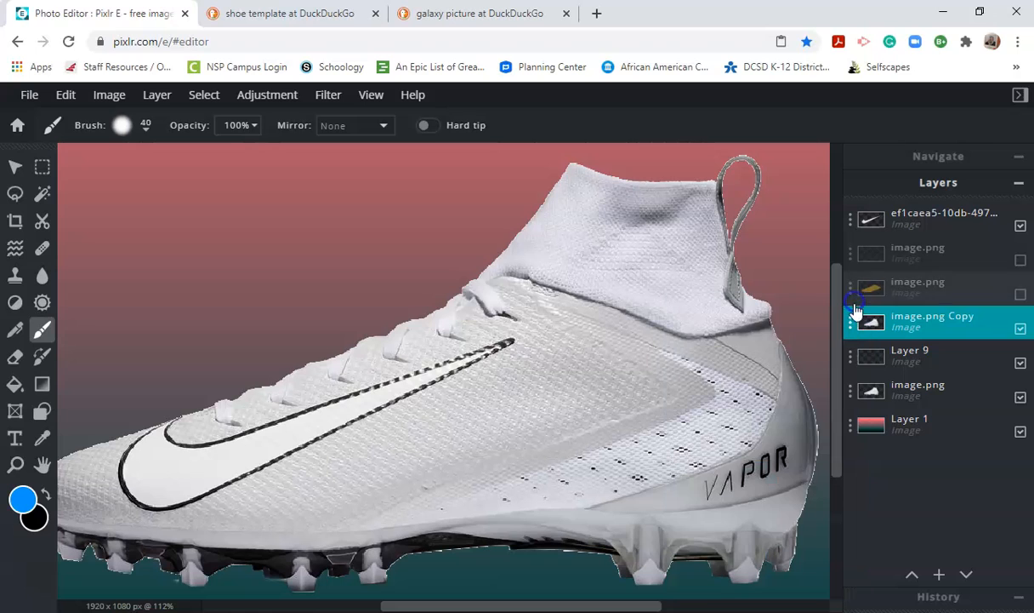
left_click(914, 322)
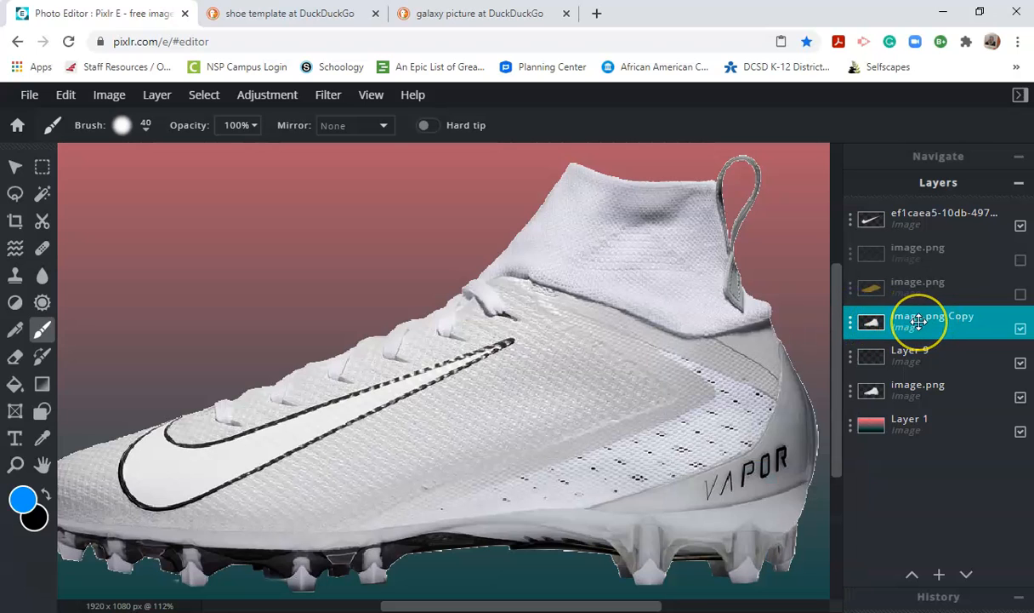
left_click(196, 96)
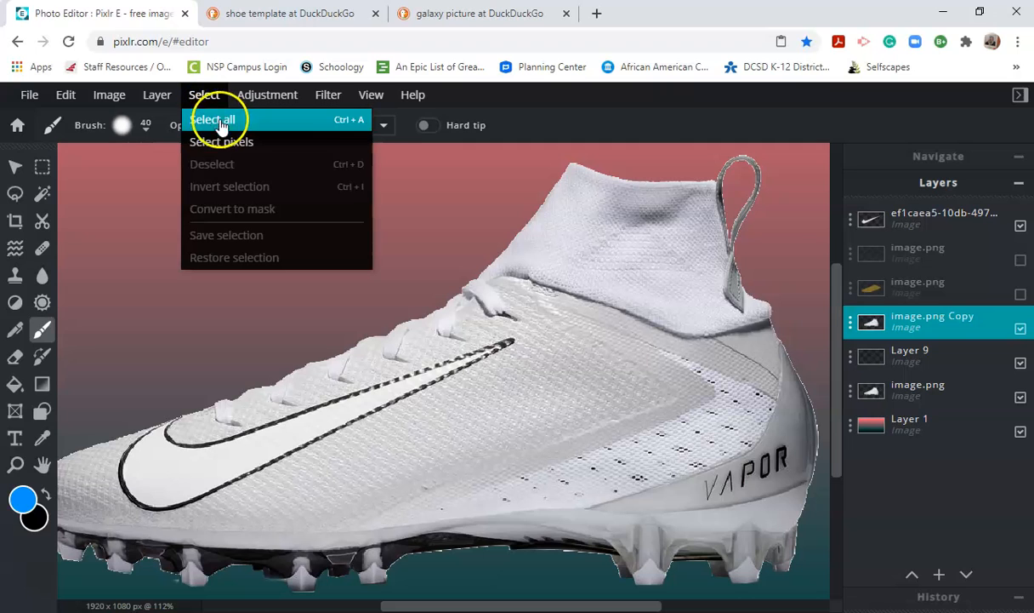
left_click(219, 145)
left_click(219, 145)
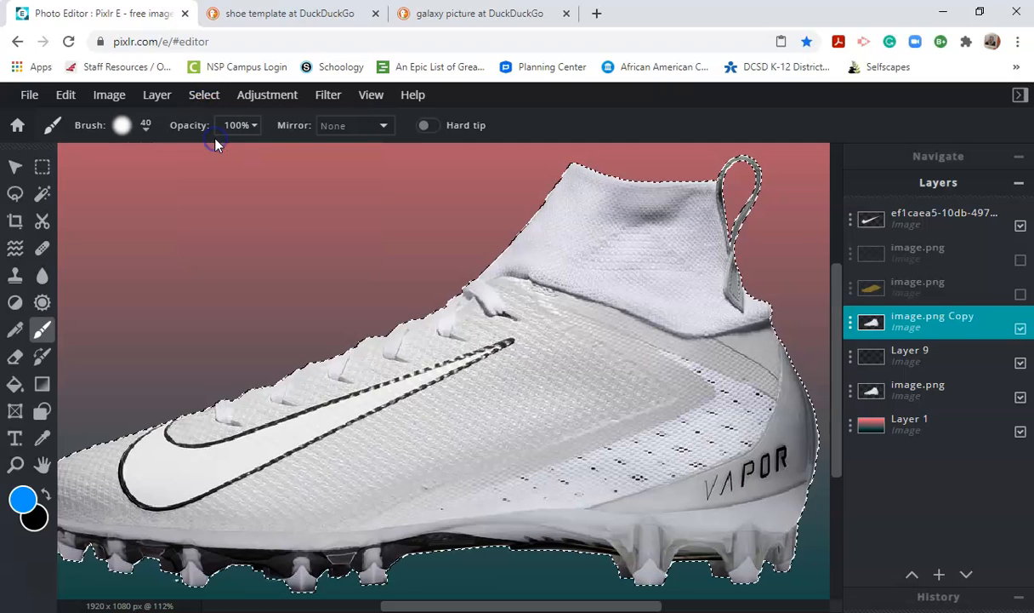
- Paint the whole selected cleat blue on Layer 9 with the size 40 brush
left_click(868, 358)
mouse_move(101, 446)
left_mouse_down()
mouse_move(161, 405)
mouse_move(160, 464)
mouse_move(145, 444)
mouse_move(360, 359)
mouse_move(456, 294)
mouse_move(373, 359)
mouse_move(405, 302)
mouse_move(362, 261)
mouse_move(713, 160)
mouse_move(612, 195)
mouse_move(655, 137)
mouse_move(448, 200)
mouse_move(800, 228)
mouse_move(657, 253)
mouse_move(373, 277)
mouse_move(777, 332)
mouse_move(387, 334)
mouse_move(685, 402)
mouse_move(791, 408)
mouse_move(757, 362)
mouse_move(572, 386)
mouse_move(786, 456)
mouse_move(770, 469)
mouse_move(682, 499)
mouse_move(353, 492)
mouse_move(392, 483)
mouse_move(339, 526)
mouse_move(489, 500)
mouse_move(290, 490)
mouse_move(87, 502)
mouse_move(117, 517)
mouse_move(311, 500)
mouse_move(624, 349)
mouse_move(572, 381)
mouse_move(457, 377)
mouse_move(309, 459)
mouse_move(304, 504)
mouse_move(290, 527)
mouse_move(786, 438)
mouse_move(814, 360)
mouse_move(787, 538)
mouse_move(754, 586)
mouse_move(687, 578)
mouse_move(675, 546)
mouse_move(804, 502)
mouse_move(726, 539)
mouse_move(545, 542)
mouse_move(433, 520)
mouse_move(343, 540)
mouse_move(552, 515)
mouse_move(394, 578)
mouse_move(355, 580)
mouse_move(322, 538)
left_mouse_up()
mouse_move(228, 567)
left_mouse_down()
mouse_move(193, 554)
mouse_move(143, 567)
mouse_move(83, 563)
mouse_move(252, 522)
mouse_move(187, 532)
mouse_move(77, 488)
left_mouse_up()
- Set the lasso to Polygon type and deselect the cleat outline
key("space")
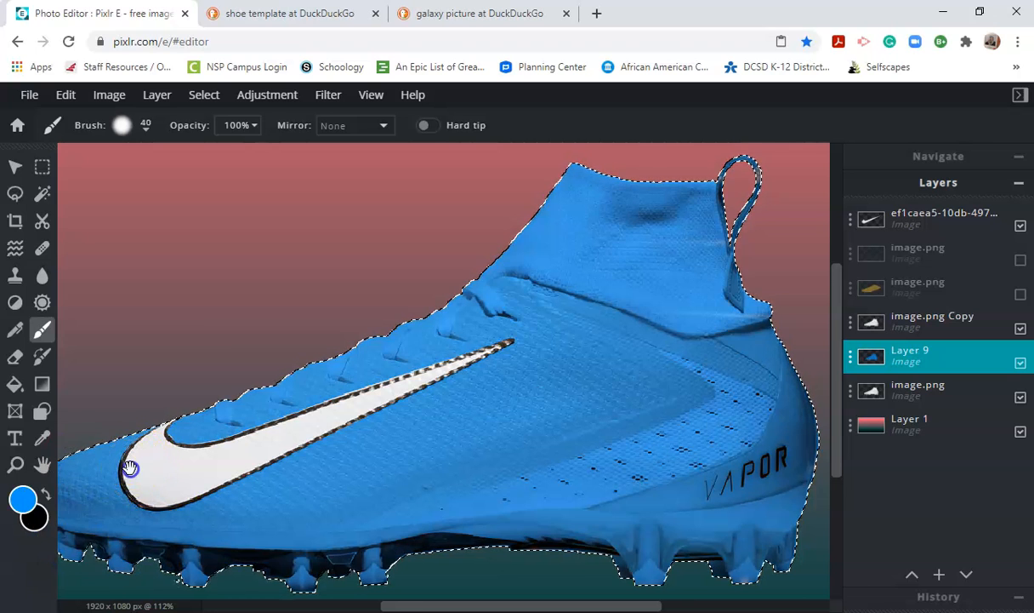
left_click_drag(132, 466, 248, 440)
left_click_drag(174, 455, 159, 480)
key("space")
left_click_drag(797, 400, 526, 433)
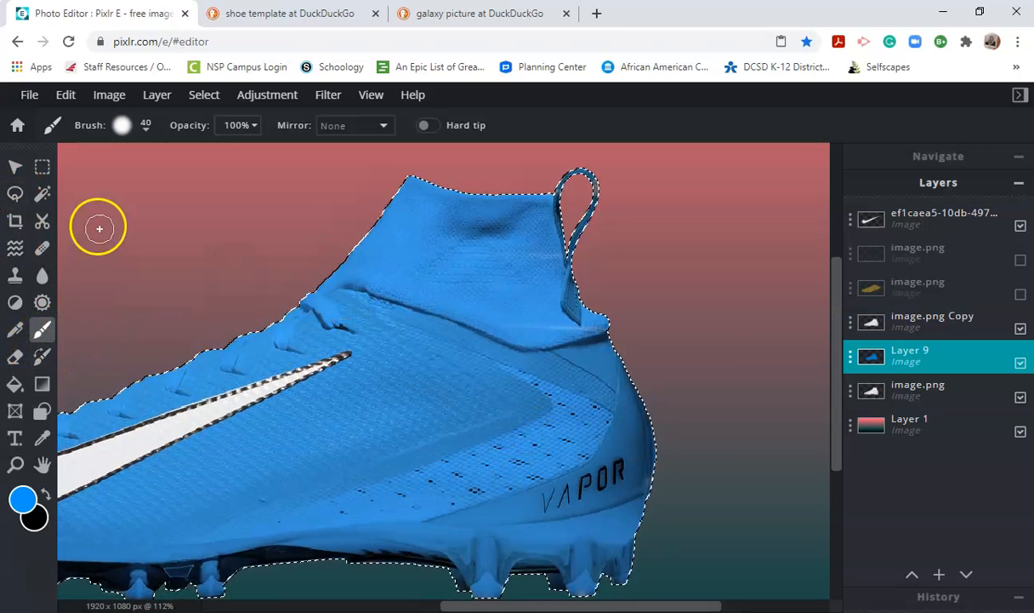
left_click(15, 194)
left_click(148, 125)
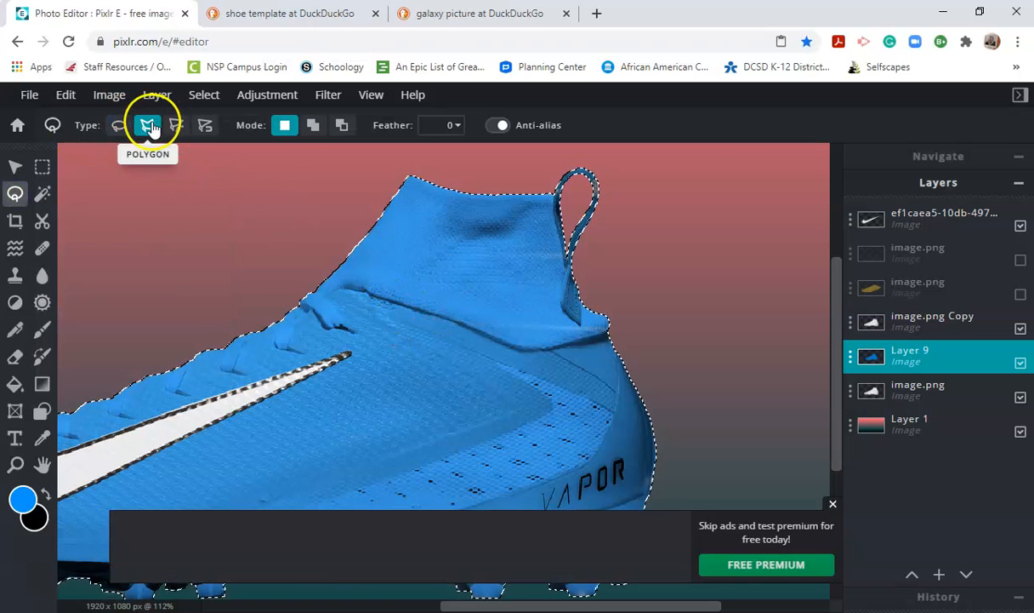
left_click(832, 503)
left_click(204, 94)
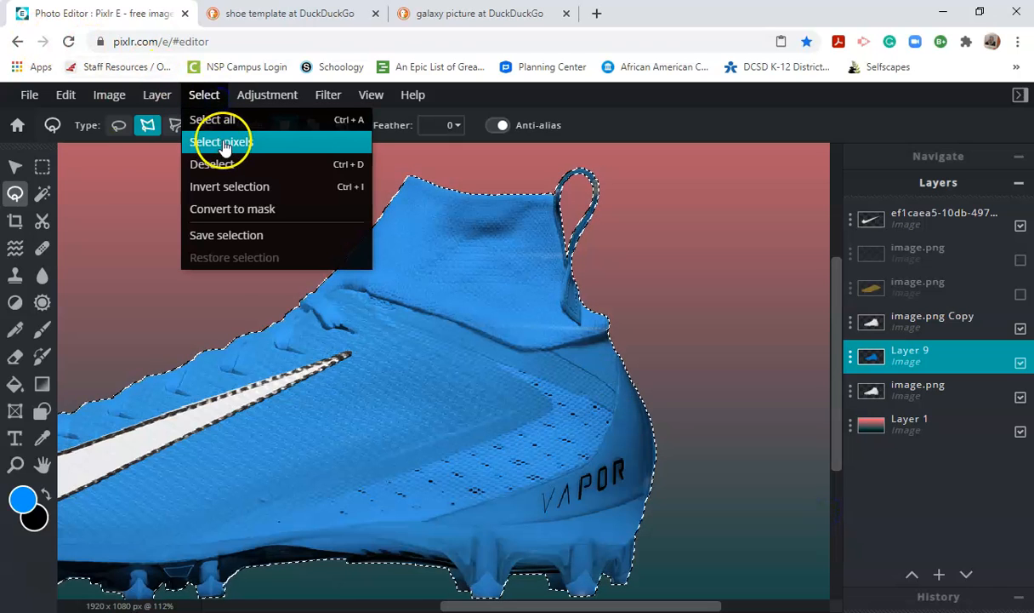
left_click(213, 164)
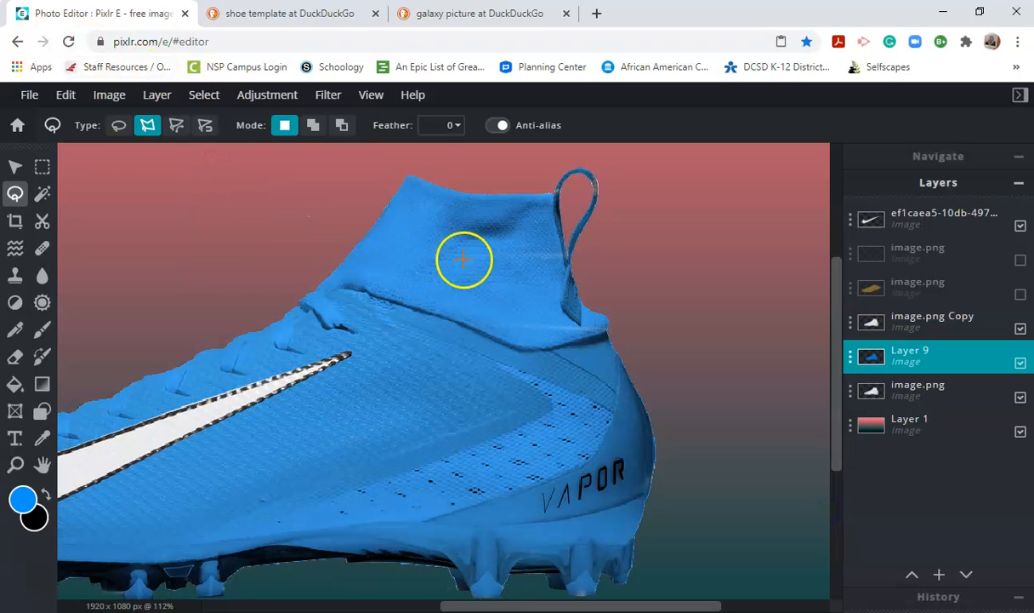
- Outline the perforated rear panel with the polygonal lasso, from below the collar seam to a point at the lower midfoot and back around the heel side
left_click(414, 324)
left_click(552, 400)
left_click(159, 545)
left_click(426, 521)
left_click(590, 459)
left_click(617, 411)
left_click(436, 323)
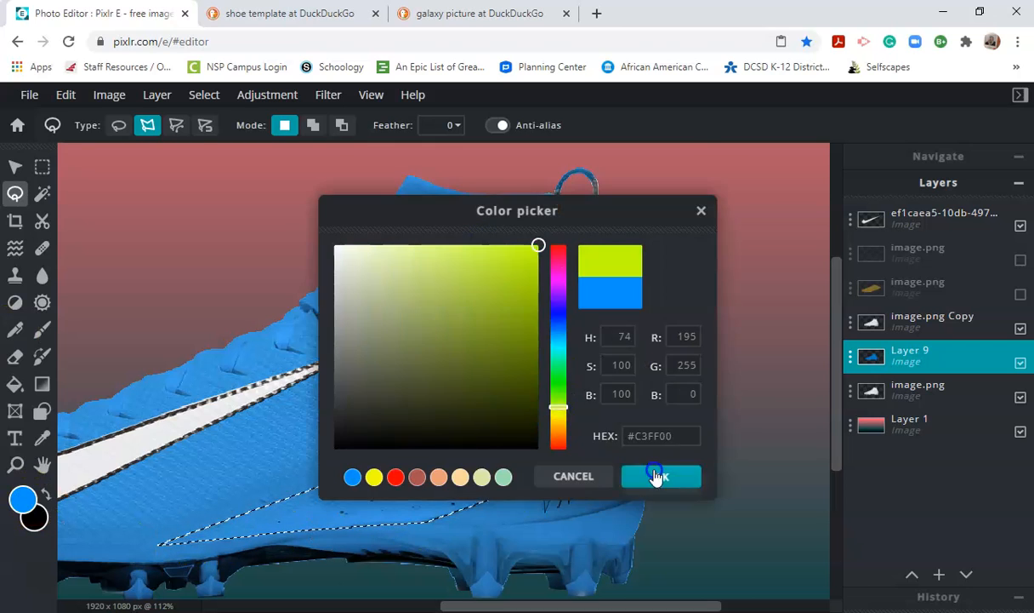